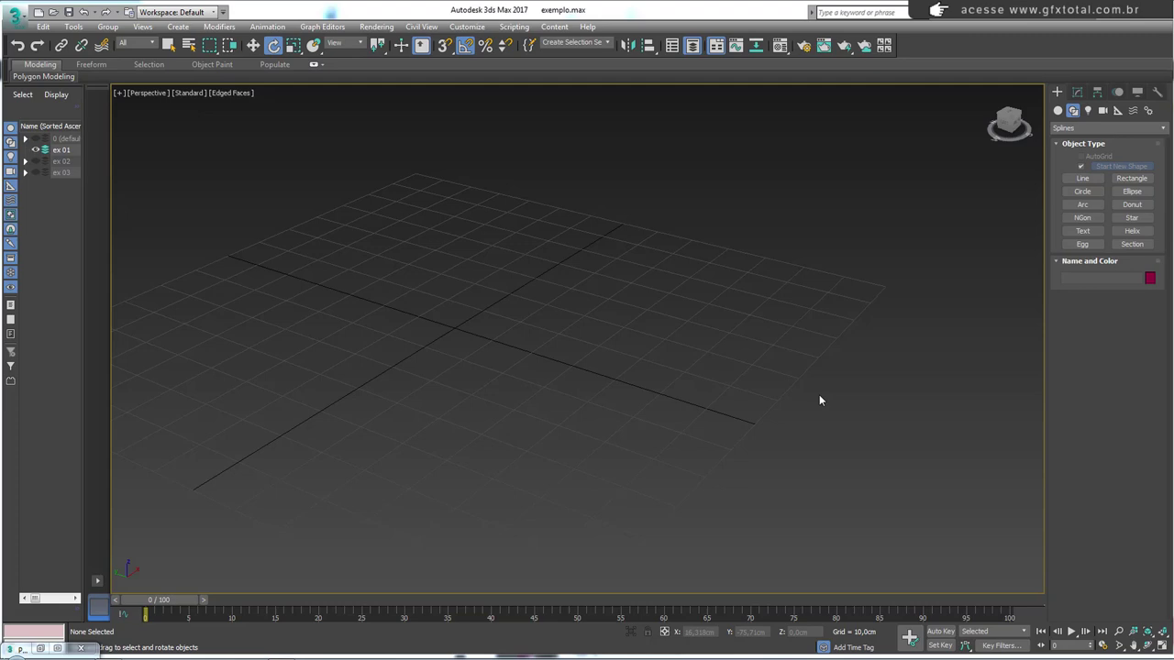
Create a box cube on the grid from Standard Primitives.
middle_click_drag(345, 329, 468, 375)
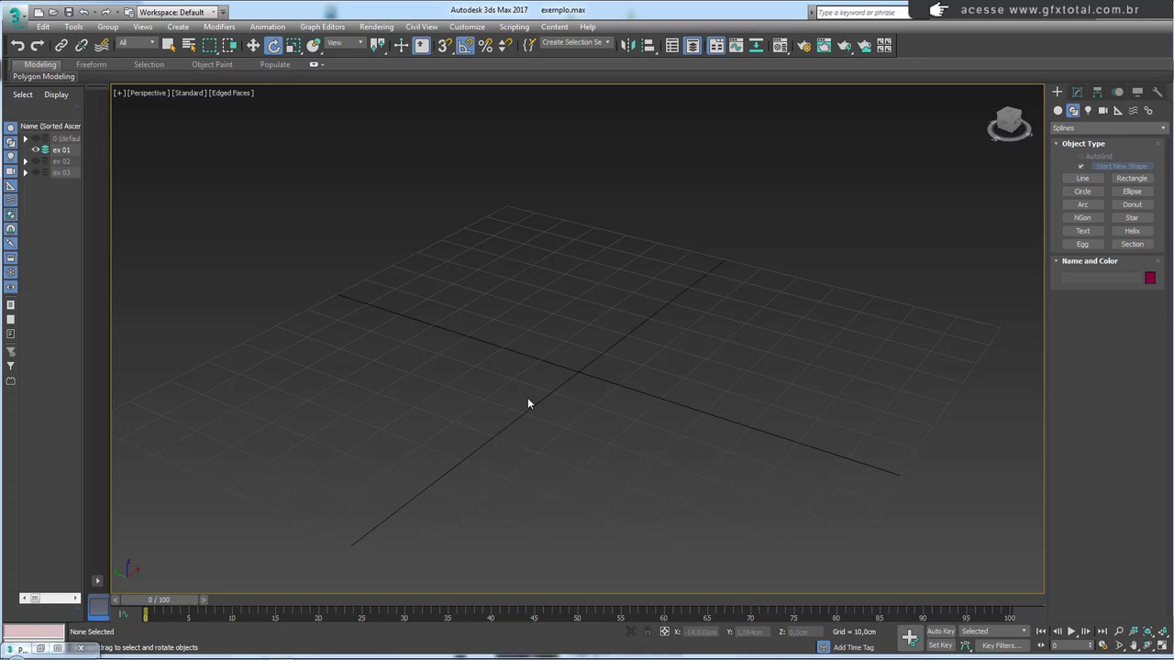
left_click(1059, 110)
left_click(1082, 167)
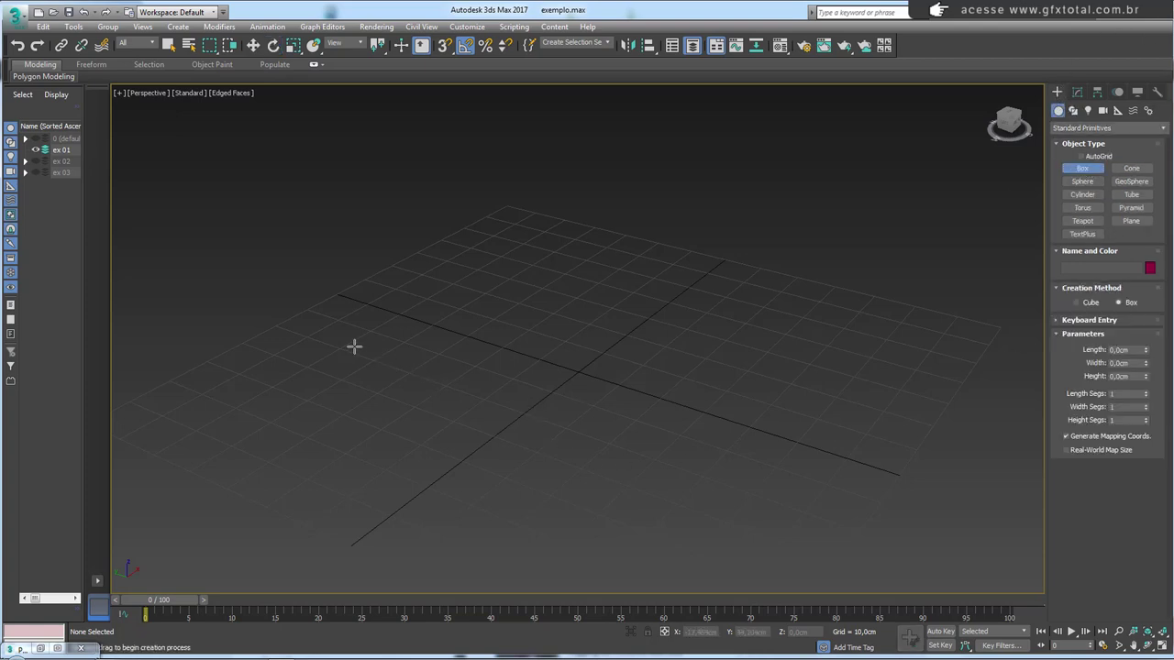
left_click_drag(376, 350, 403, 421)
left_click(298, 357)
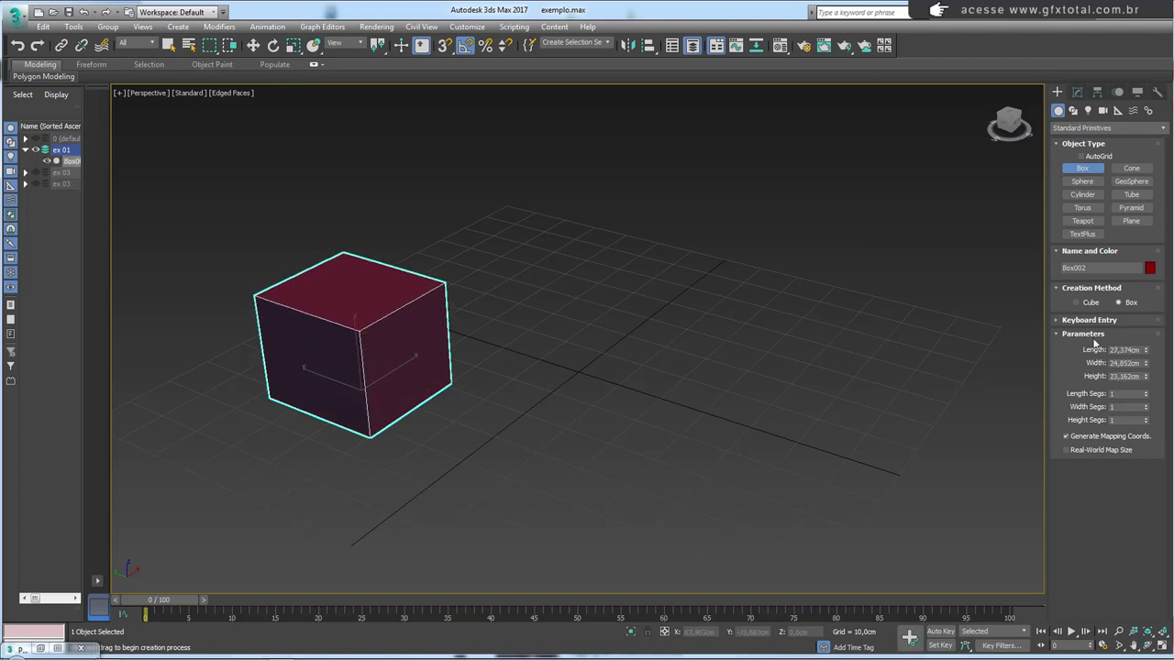
Add a teapot beside the box, then zoom out and orbit to a lower side angle.
left_click(1082, 221)
left_click_drag(647, 453, 720, 498)
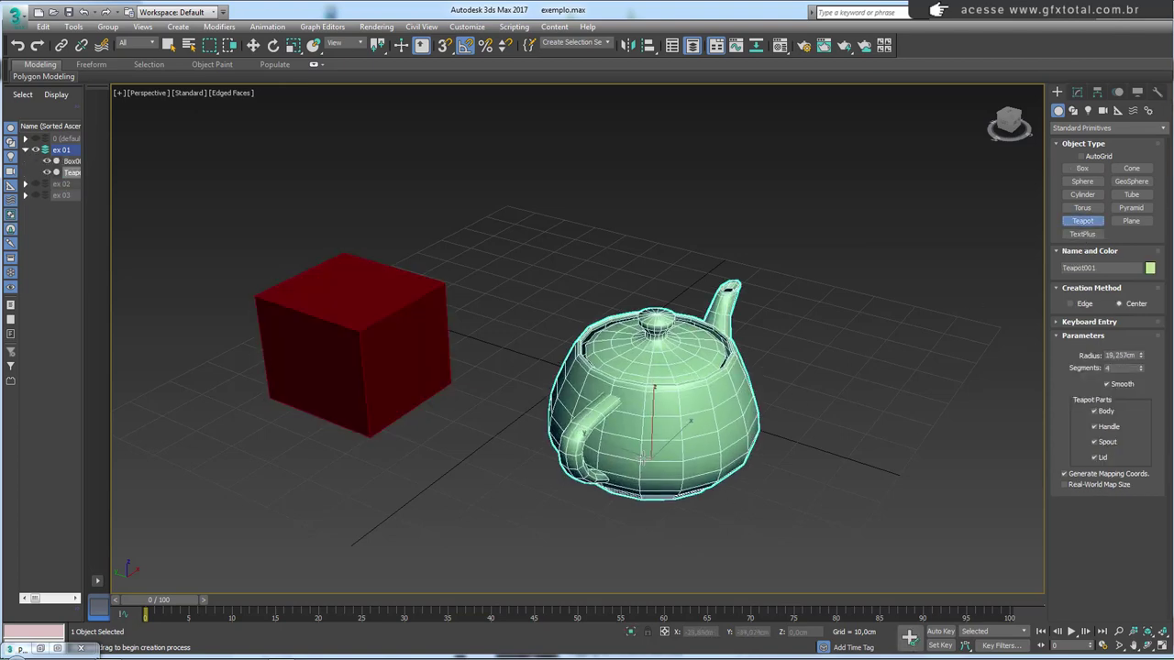
scroll(648, 456, "down", 3)
scroll(623, 500, "down", 2)
mouse_move(624, 501)
middle_mouse_down("alt")
mouse_move(608, 408)
mouse_move(591, 401)
middle_mouse_up("alt")
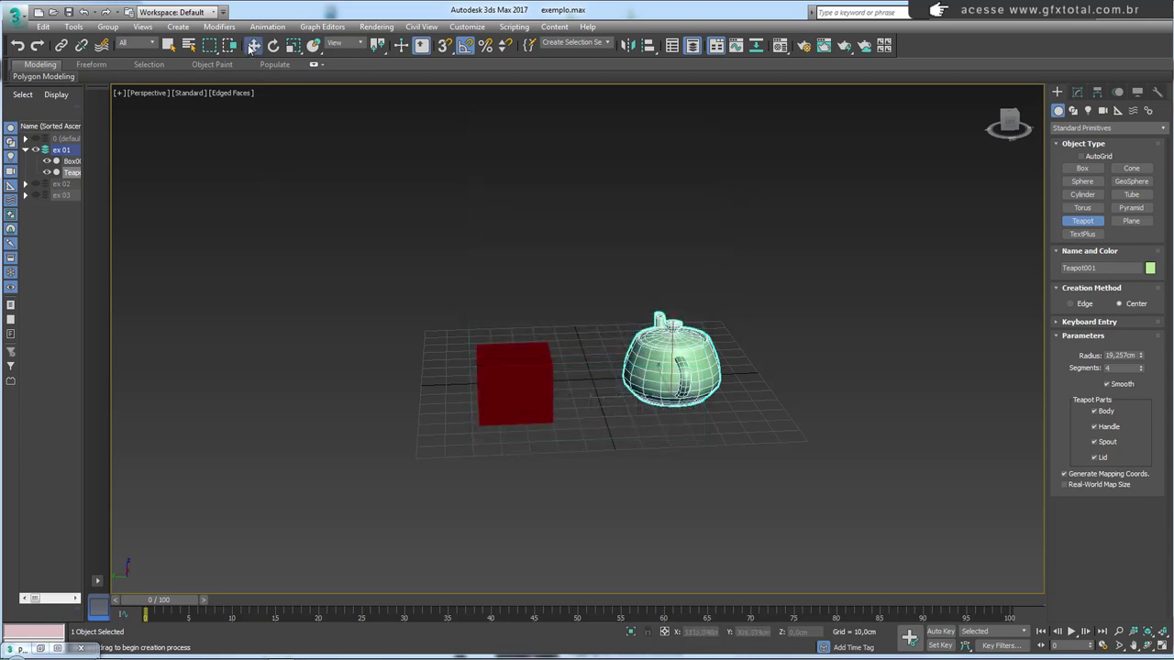
Select the red box with the Move tool, orbit around it, and open the Animation menu.
key("w")
left_click_drag(490, 408, 522, 439)
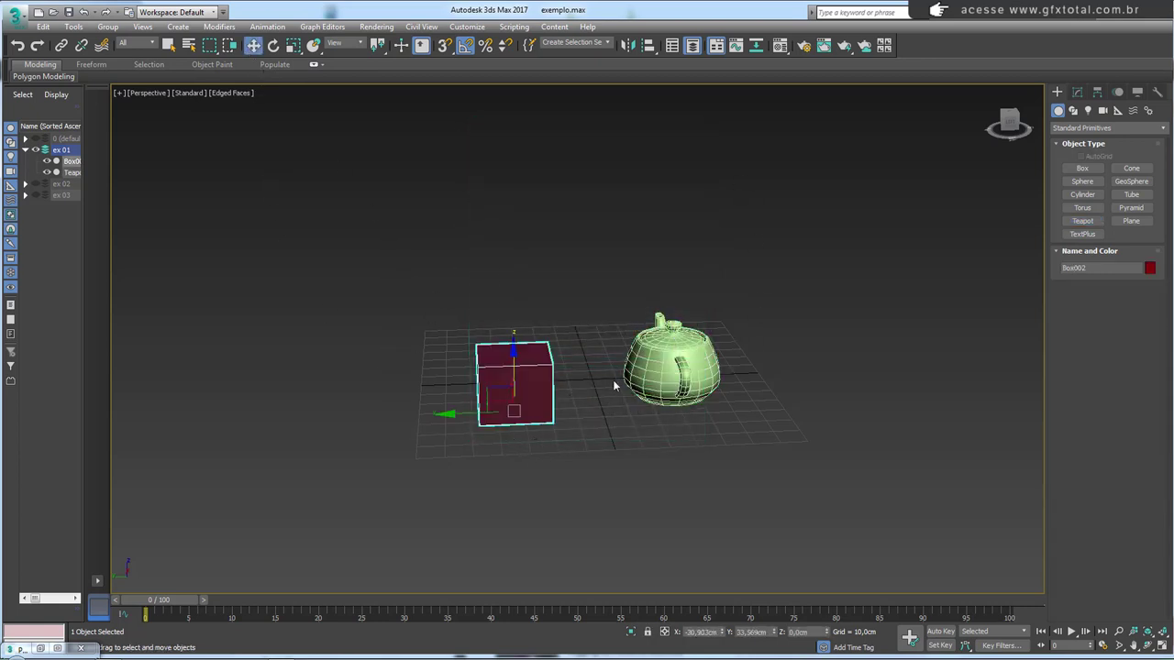
middle_click_drag(614, 382, 569, 395, "alt")
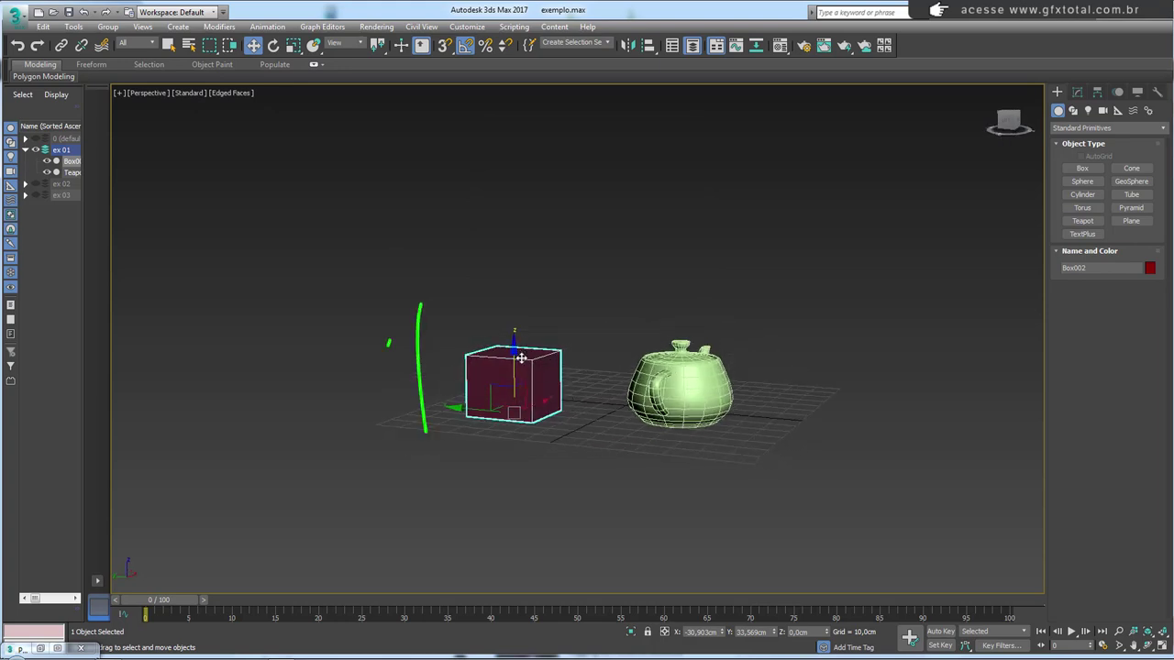
left_click_drag(514, 364, 513, 412)
middle_click_drag(629, 336, 660, 341, "alt")
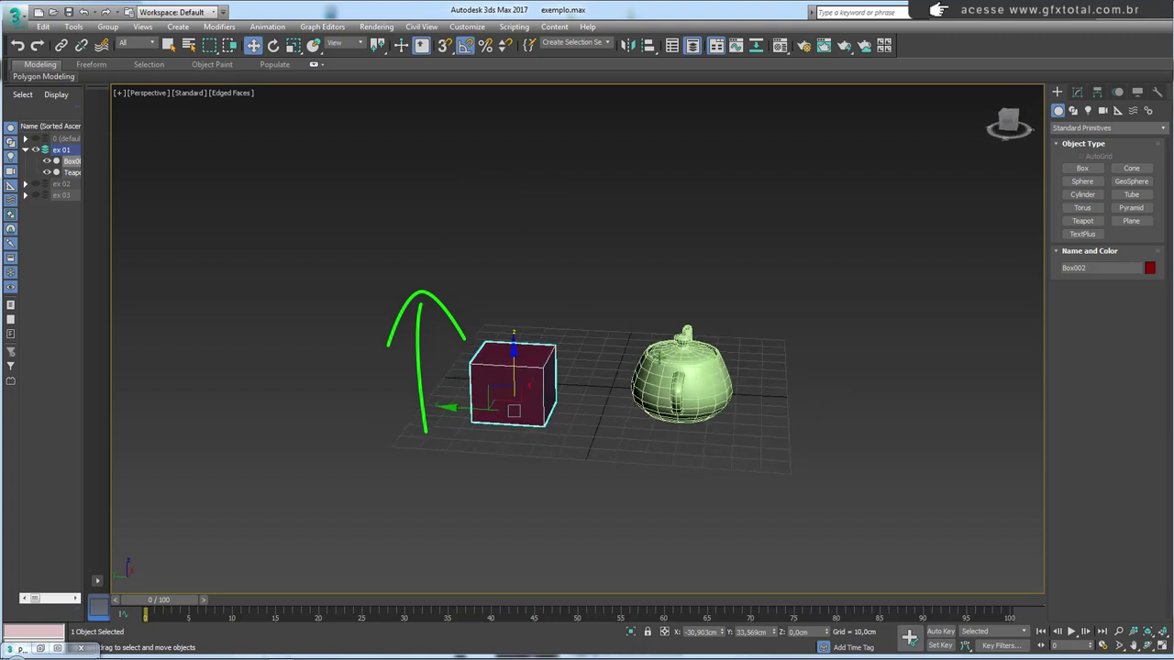
left_click_drag(697, 321, 670, 323)
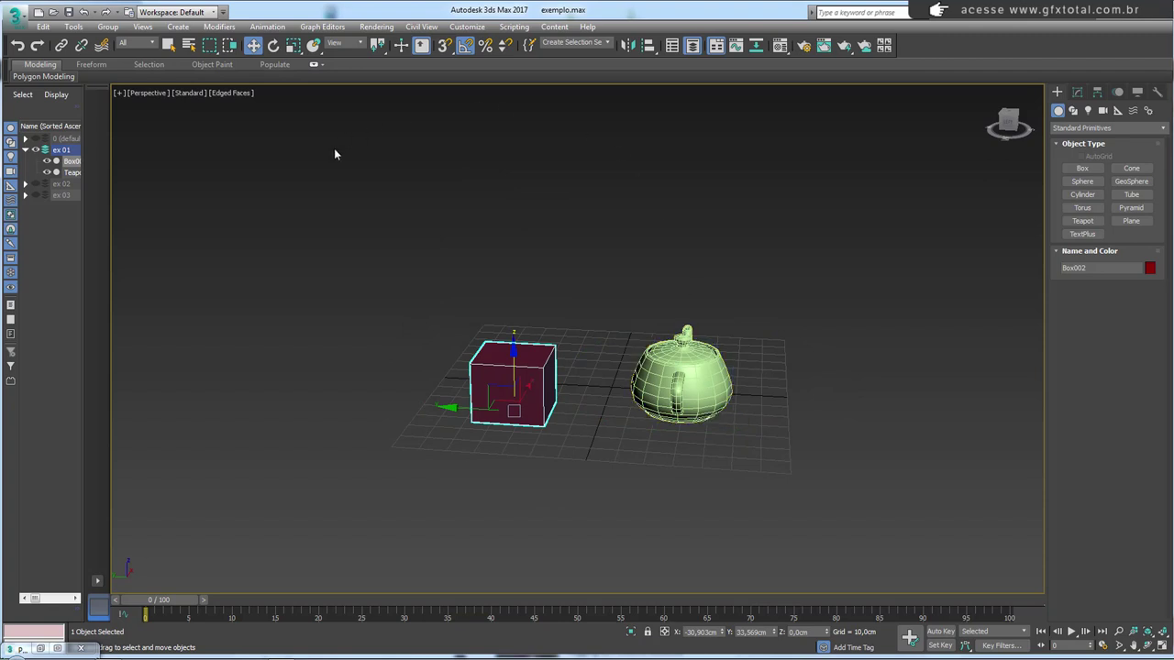
left_click(267, 25)
mouse_move(292, 260)
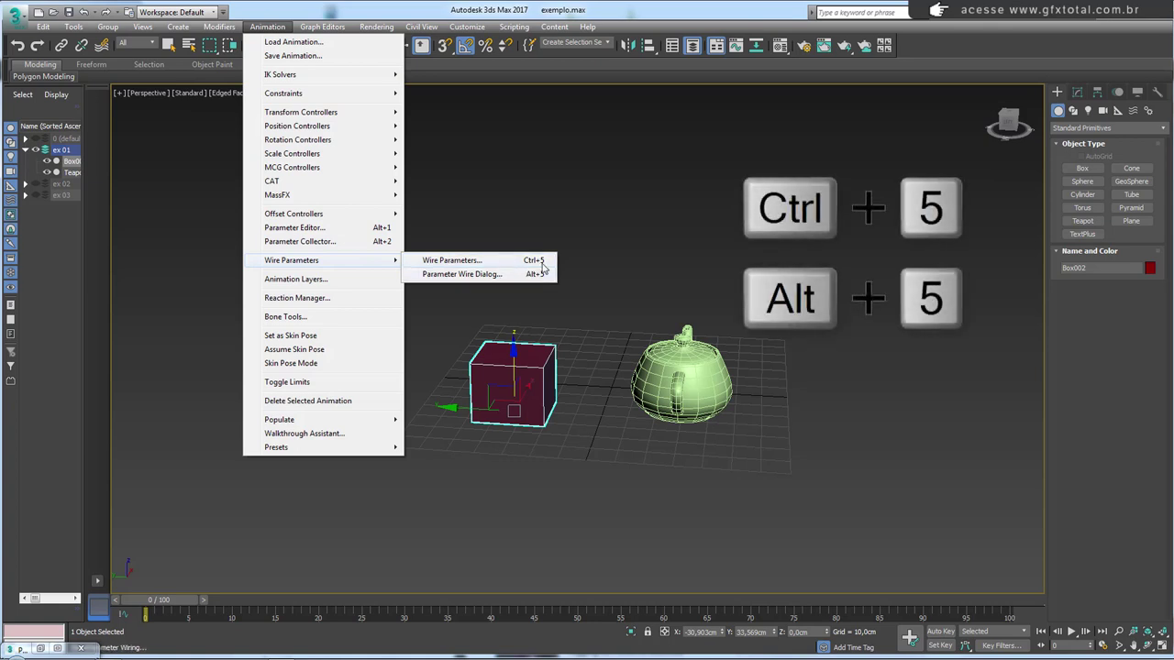
Select Box002 and open Parameter Wiring with Ctrl+5, listing Box002 and Teapot001.
left_click(577, 225)
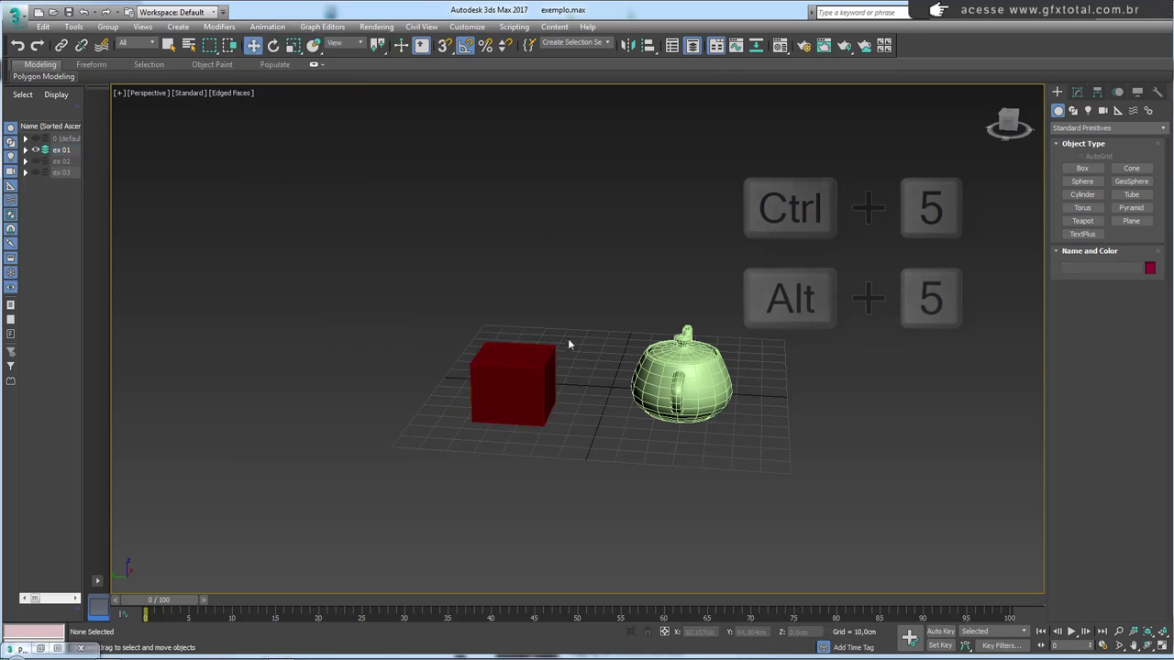
left_click_drag(550, 225, 507, 391)
key("w")
key("alt+5")
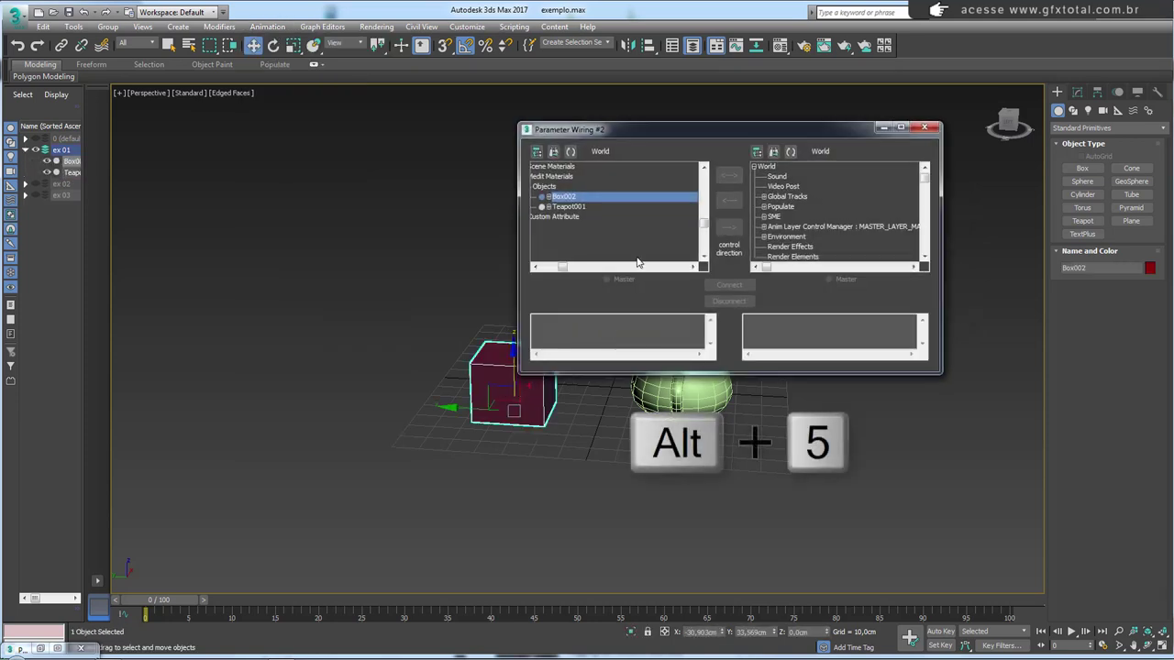
left_click(925, 128)
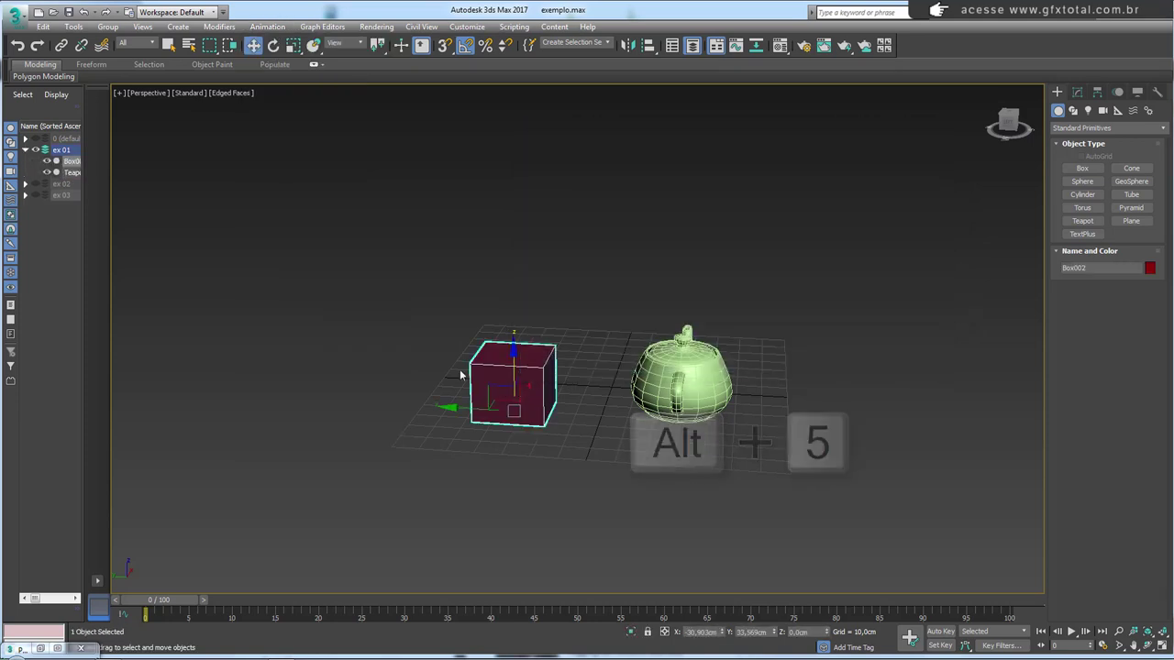
key("ctrl+5")
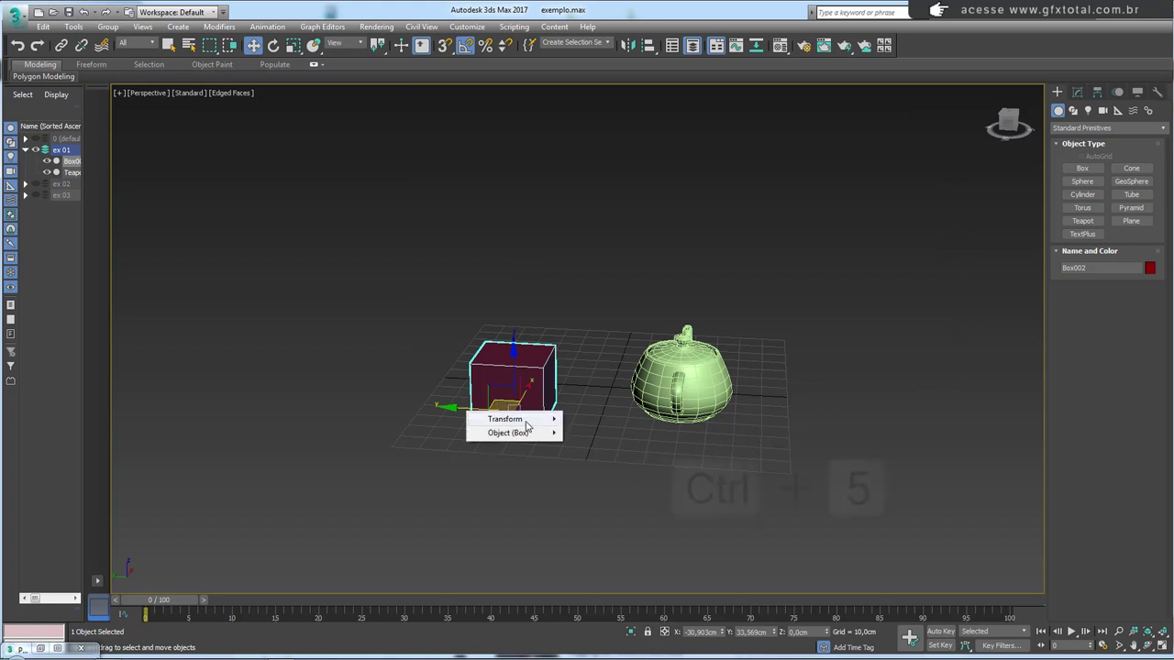
left_click(524, 366)
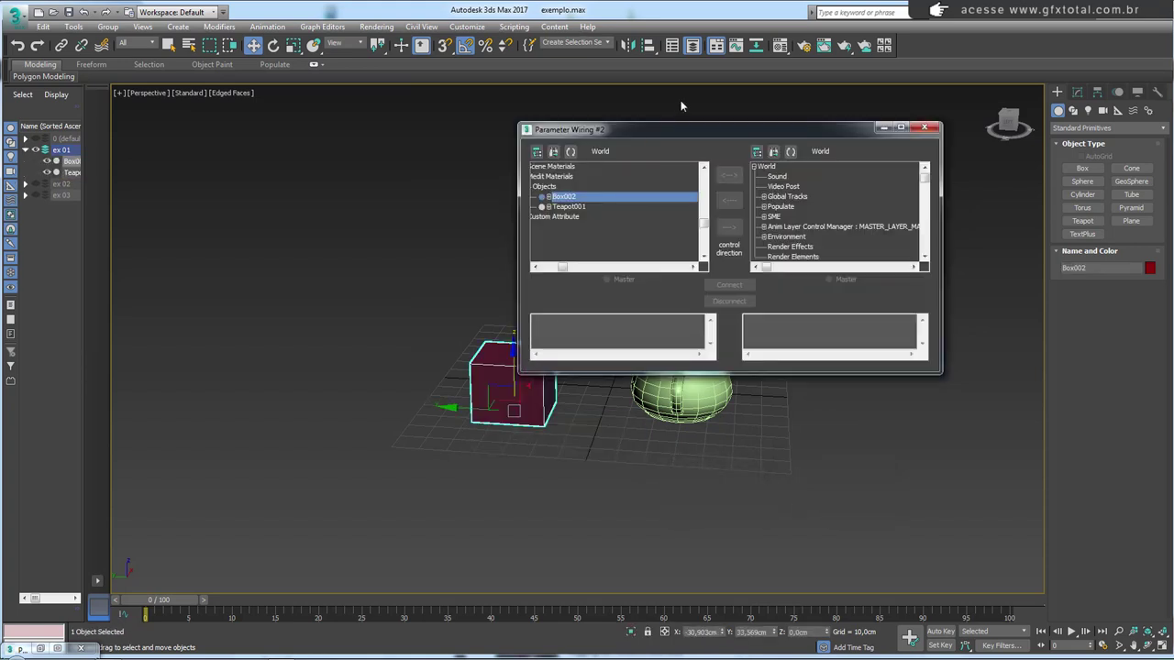
Move the Parameter Wiring window up and clear the viewport selection.
left_click_drag(668, 129, 619, 103)
middle_click_drag(258, 292, 260, 294)
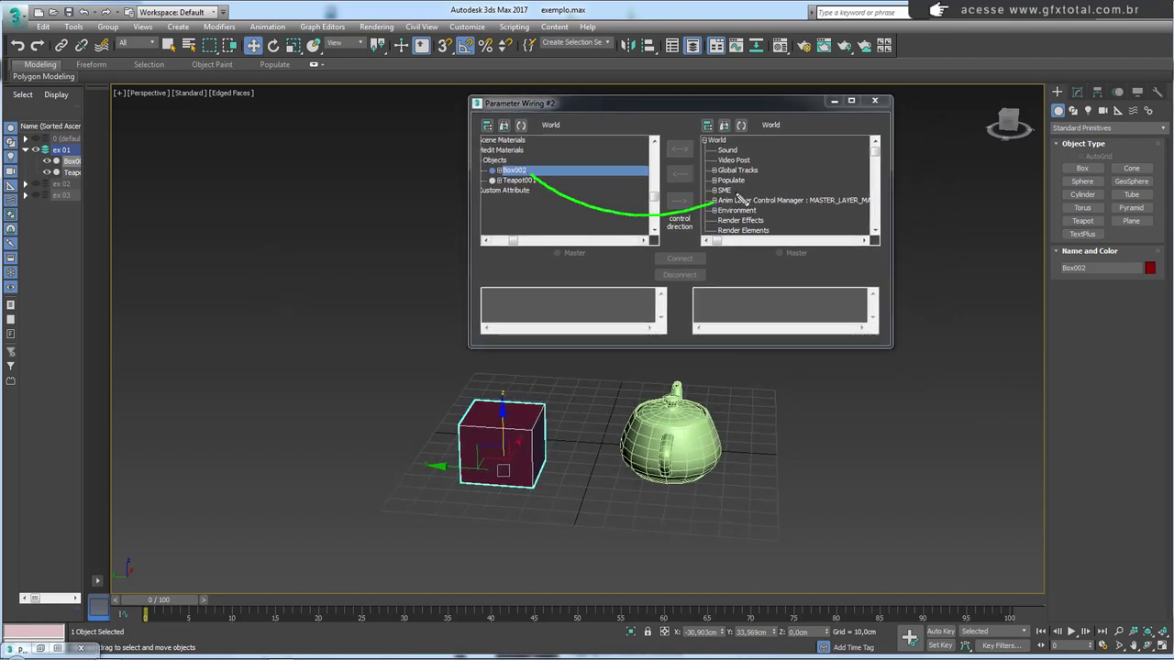
left_click_drag(534, 175, 752, 181)
left_click_drag(527, 390, 553, 400)
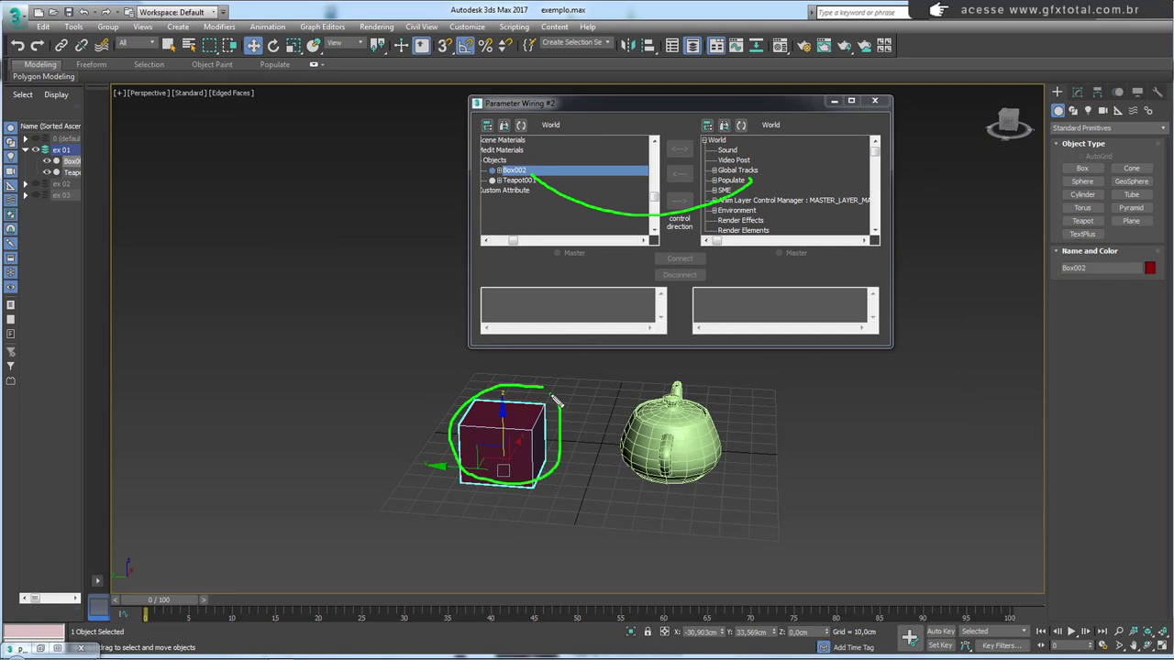
left_click_drag(660, 390, 744, 456)
mouse_move(751, 162)
left_mouse_down()
mouse_move(734, 220)
mouse_move(749, 164)
left_mouse_up()
mouse_move(559, 152)
left_mouse_down()
mouse_move(527, 220)
mouse_move(568, 235)
left_mouse_up()
key("Escape")
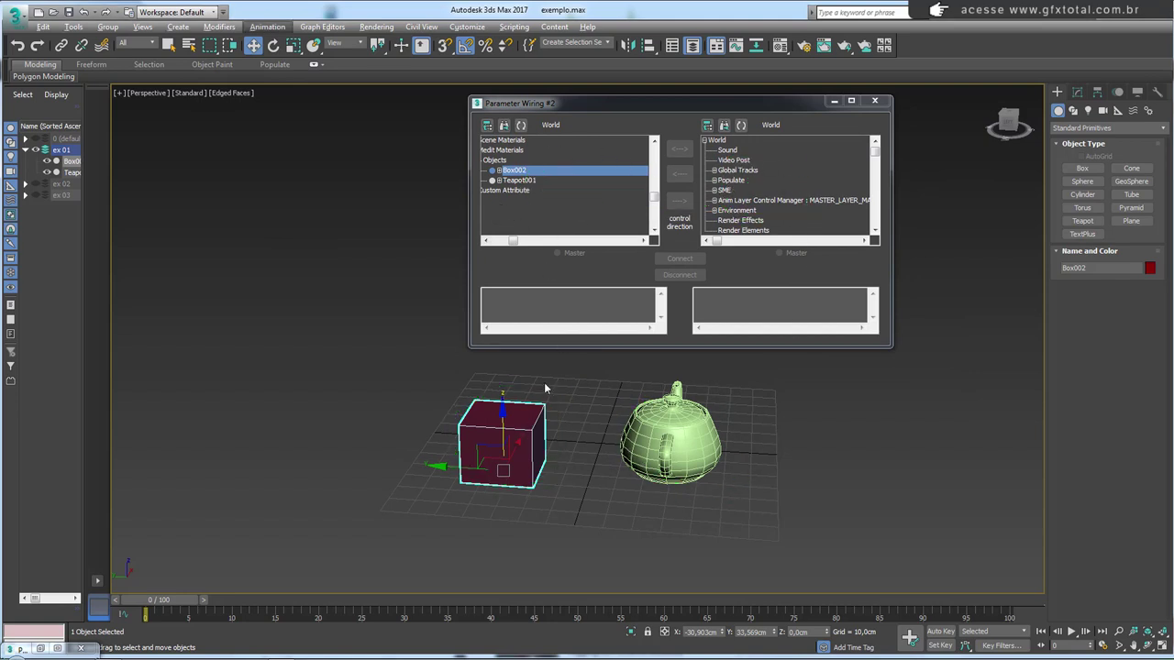
Refresh the left tree with Box002 selected and the right tree with Teapot001.
left_click_drag(545, 379, 441, 486)
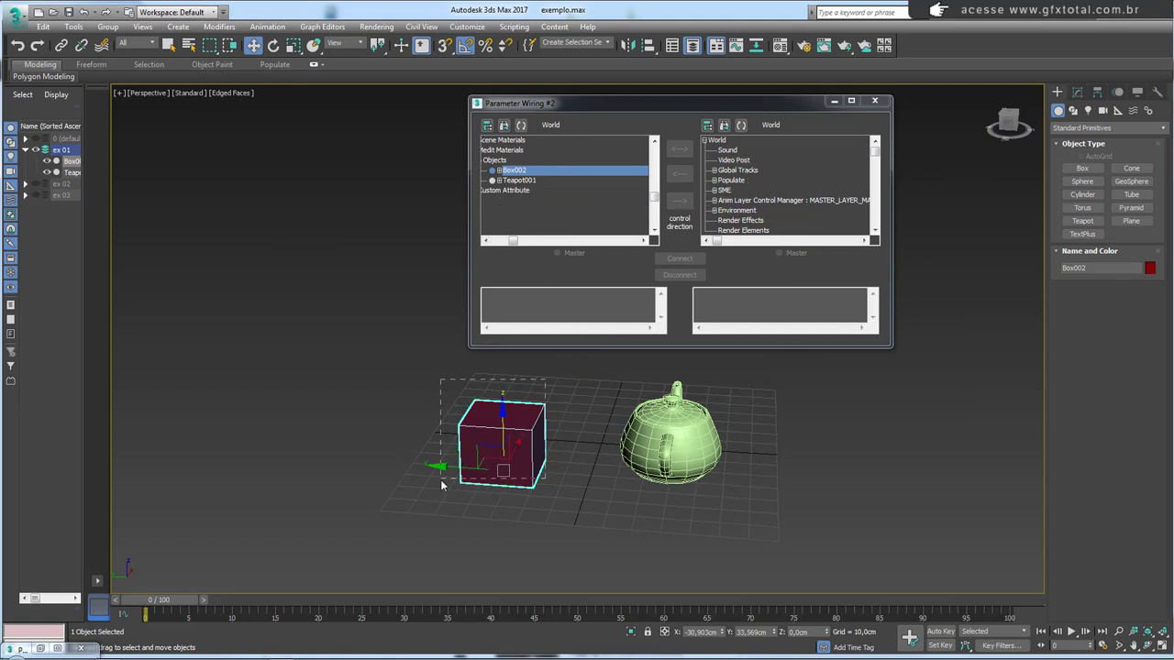
left_click(522, 125)
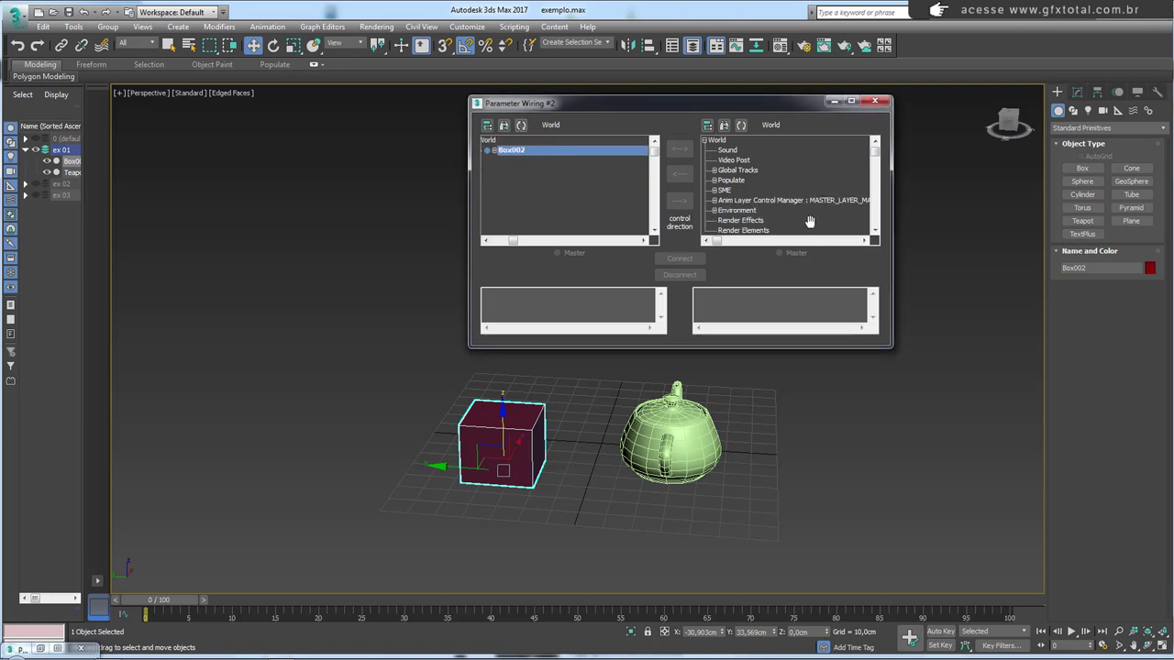
left_click_drag(760, 398, 620, 553)
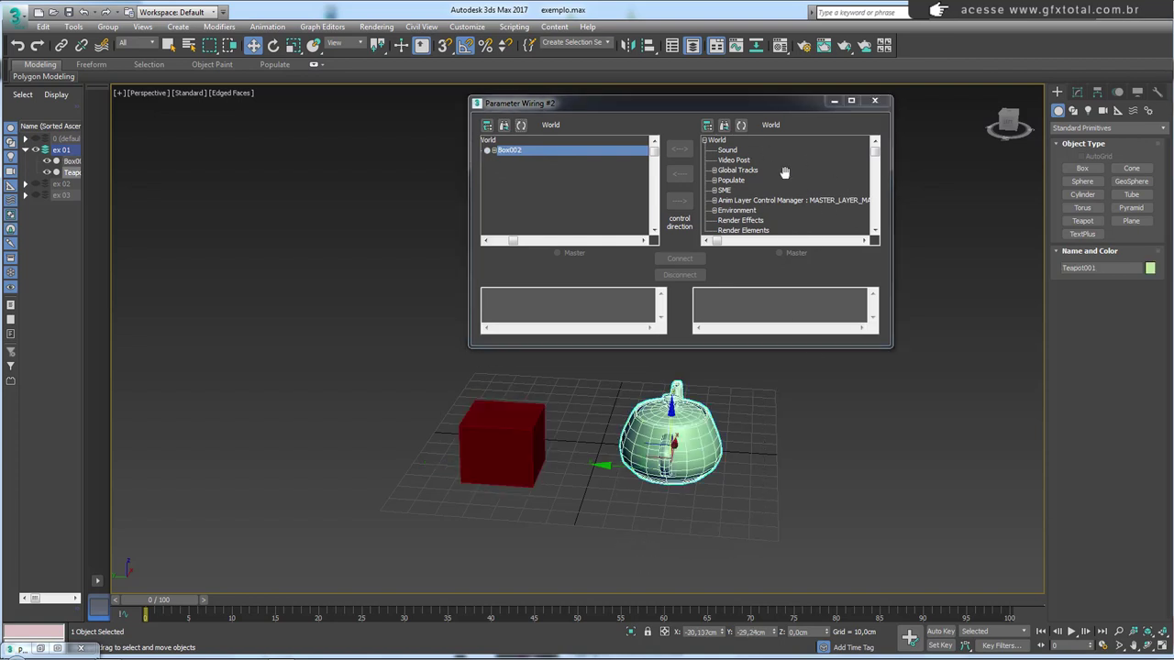
left_click(743, 127)
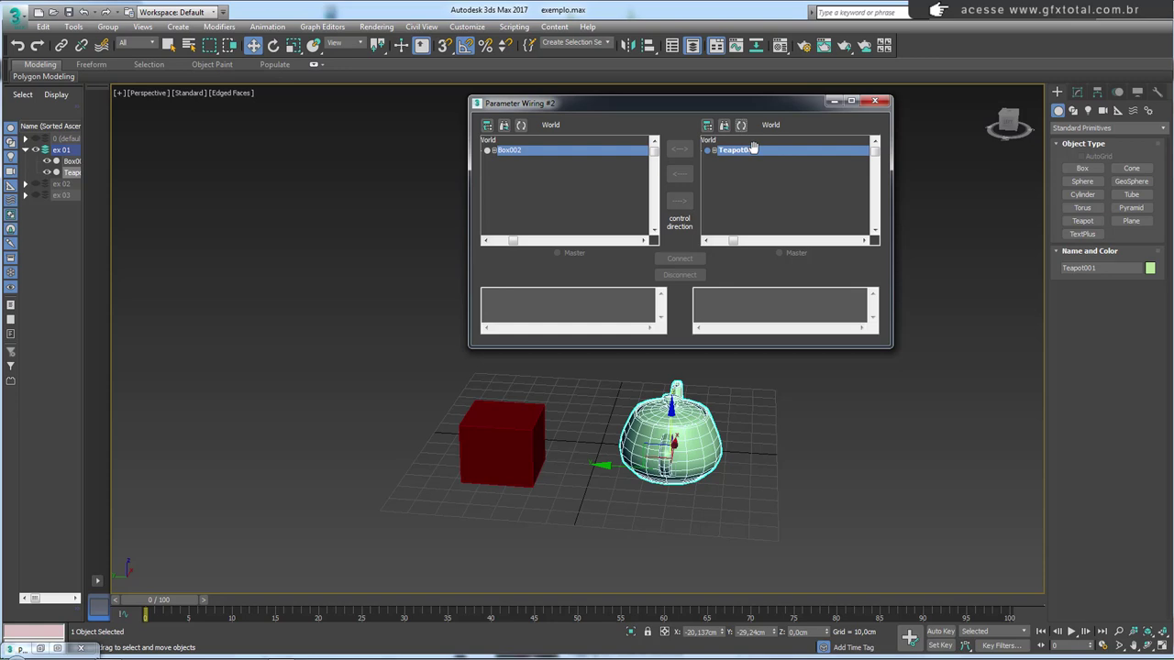
Pick Box002 Transform > Position > Z Position and Teapot001 Transform > Rotation > Z Rotation.
left_click(493, 150)
left_click(502, 160)
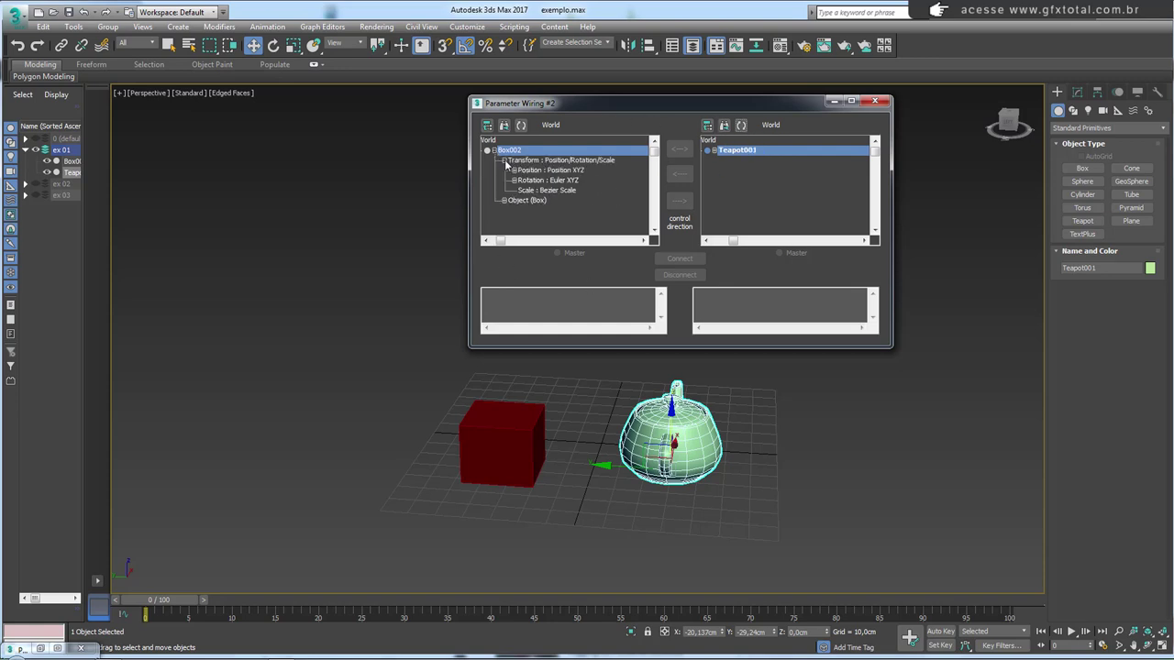
left_click(515, 170)
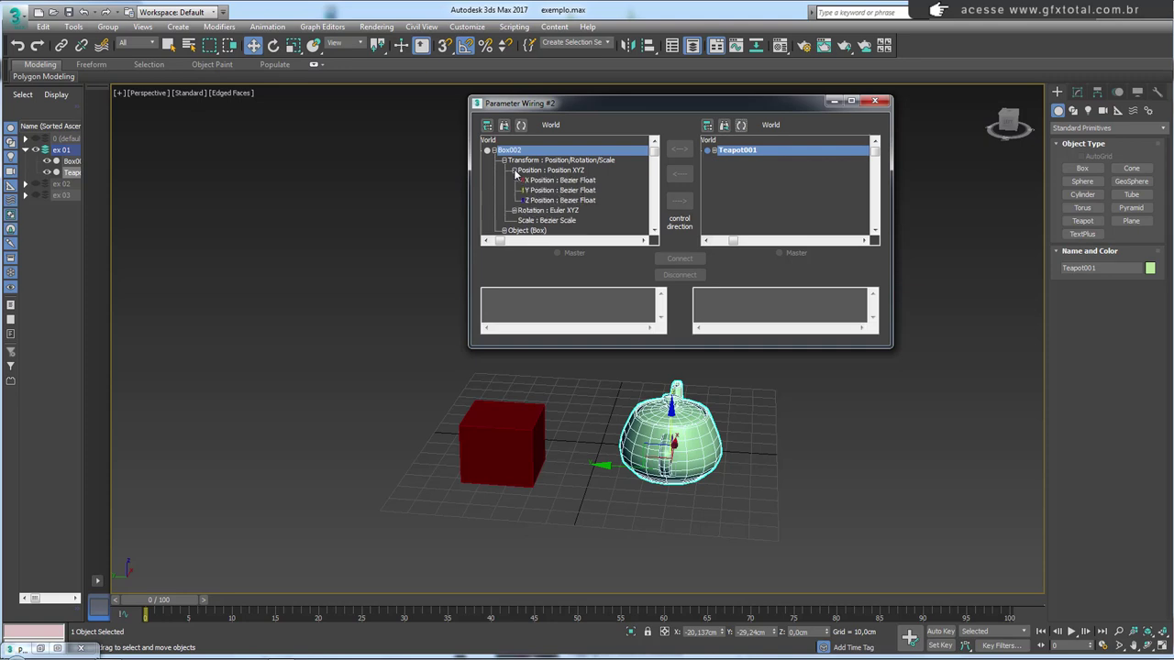
left_click(555, 200)
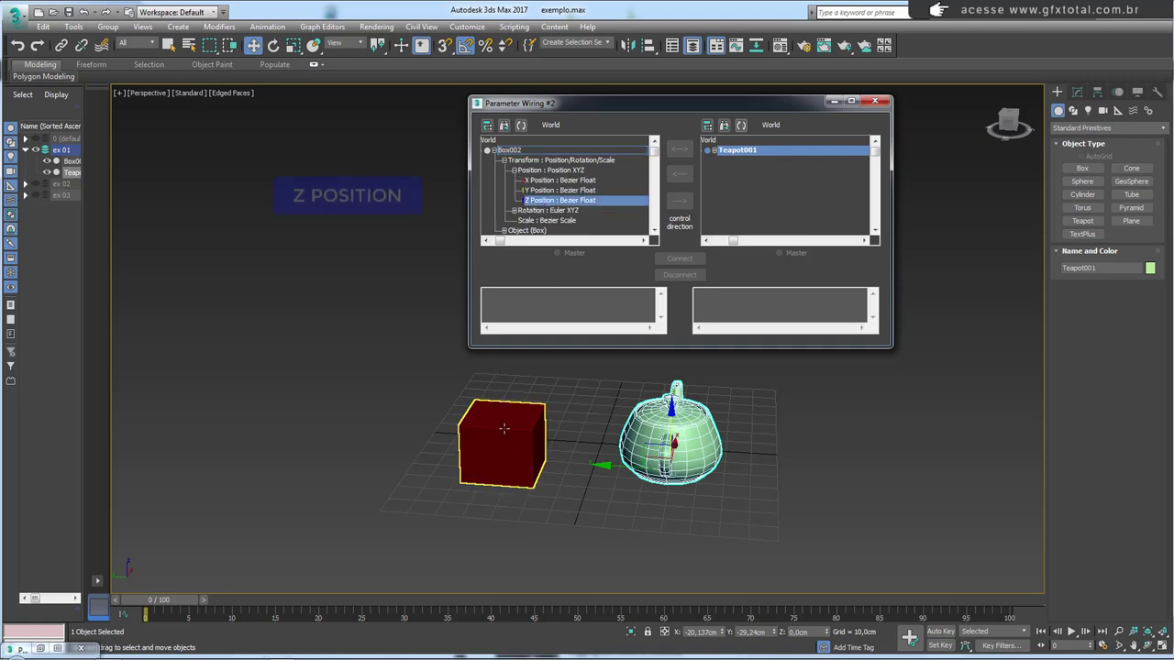
left_click(714, 149)
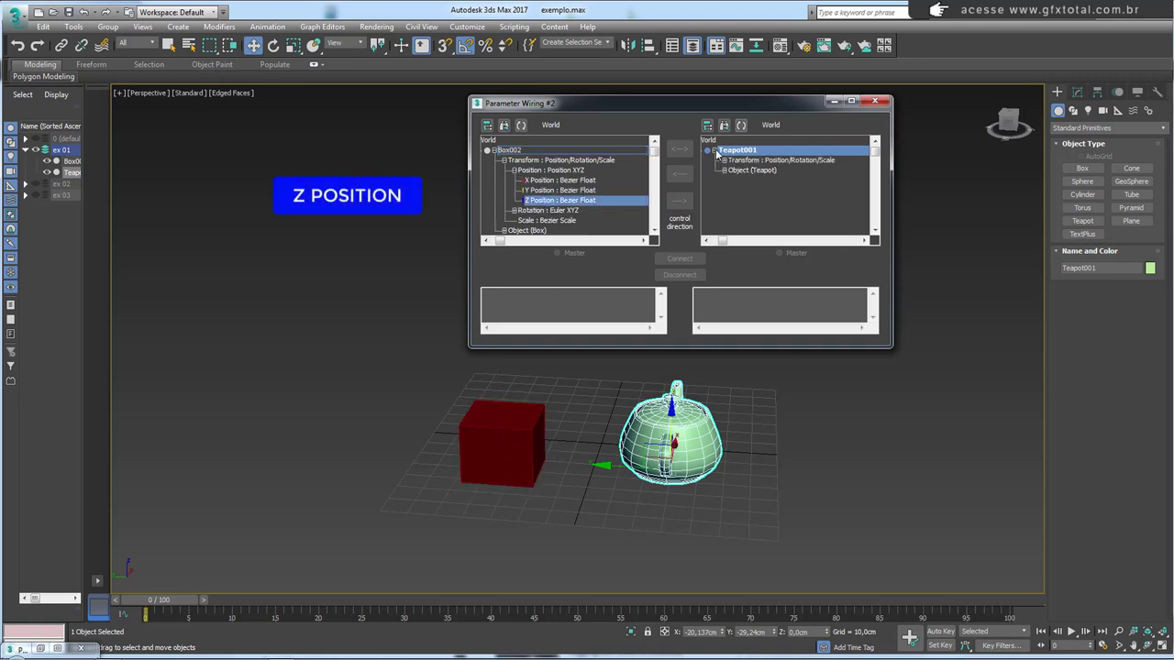
left_click(723, 160)
left_click(734, 181)
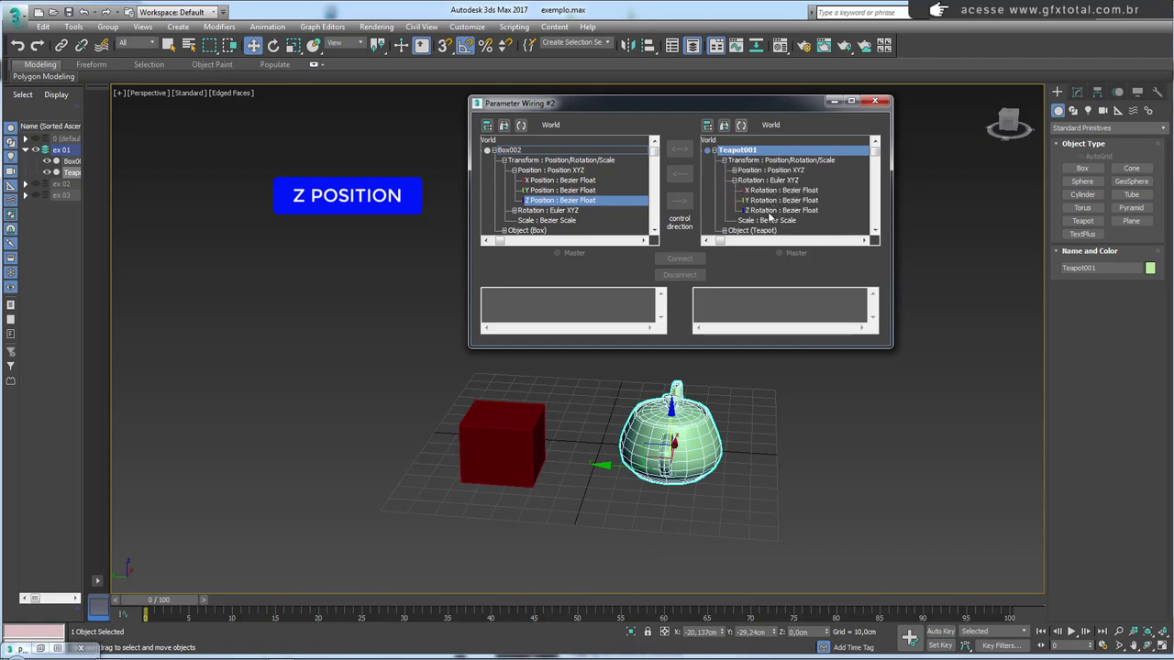
left_click(766, 212)
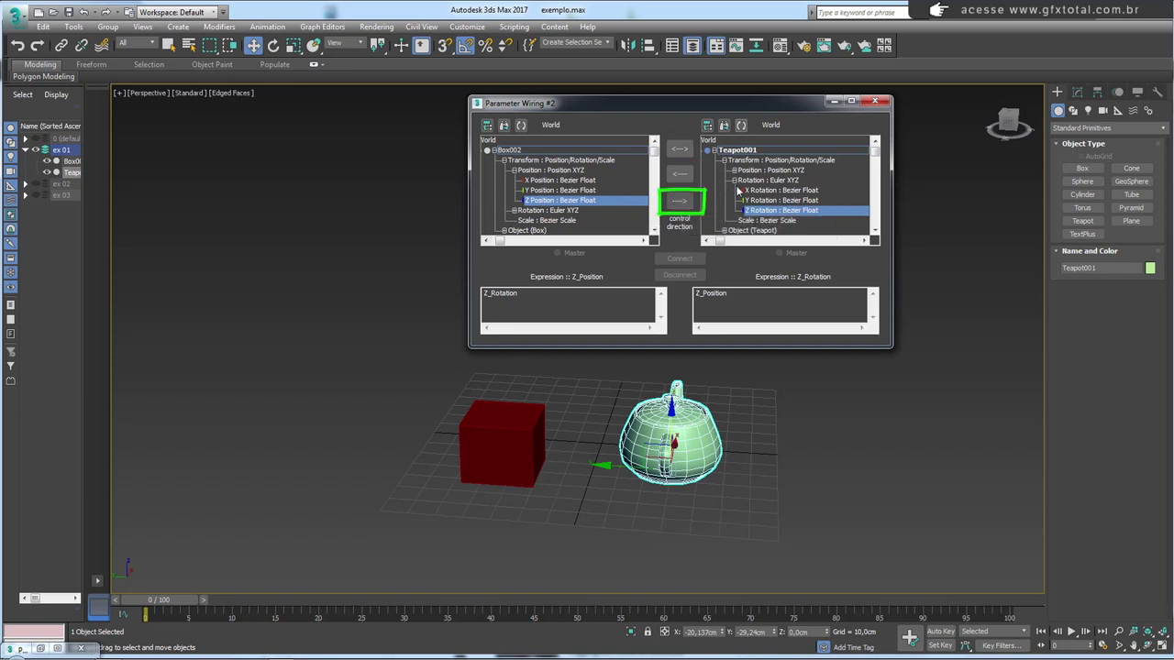
Connect Box002 Z Position and Teapot001 Z Rotation with a two-way wire.
left_click(642, 191)
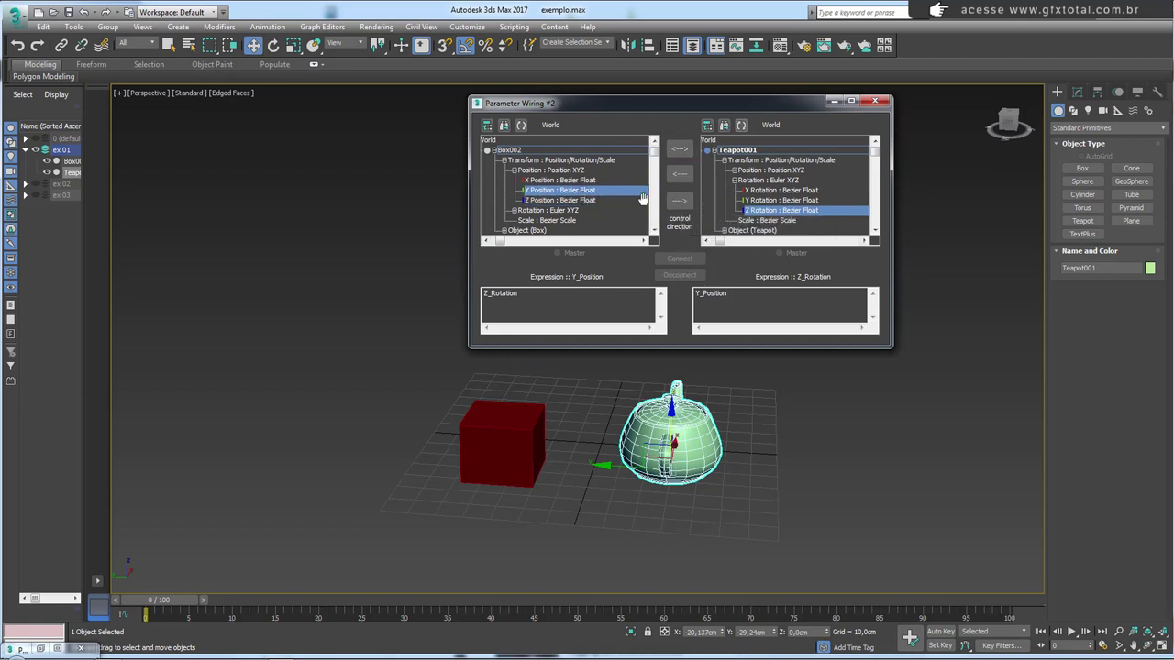
left_click(568, 201)
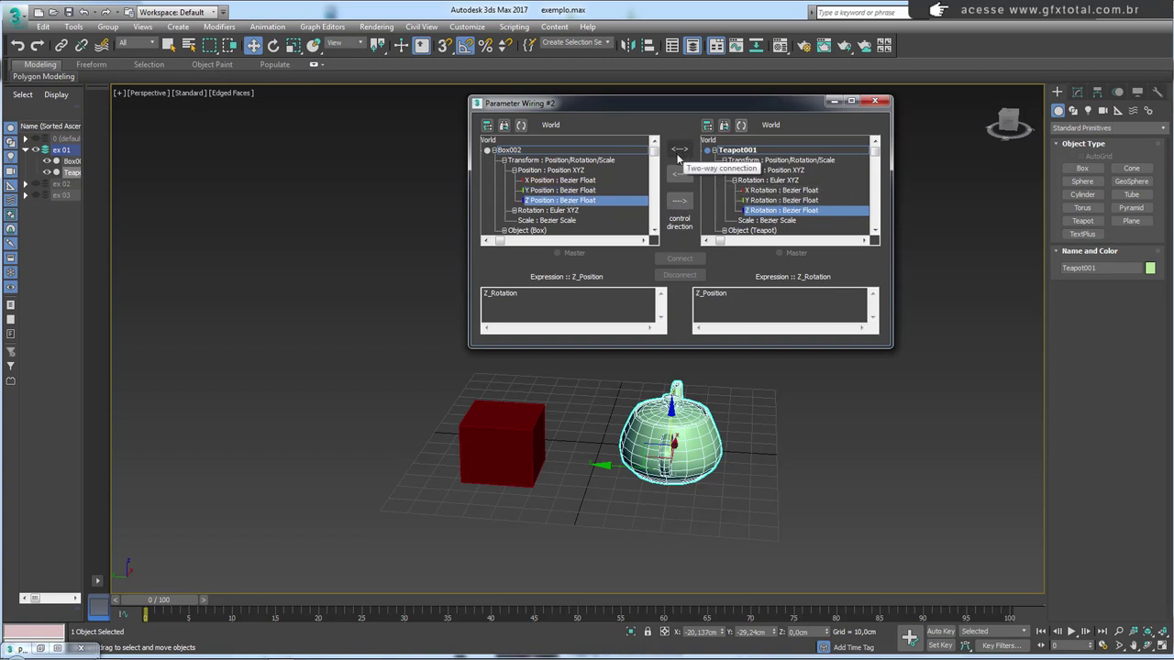
left_click(679, 152)
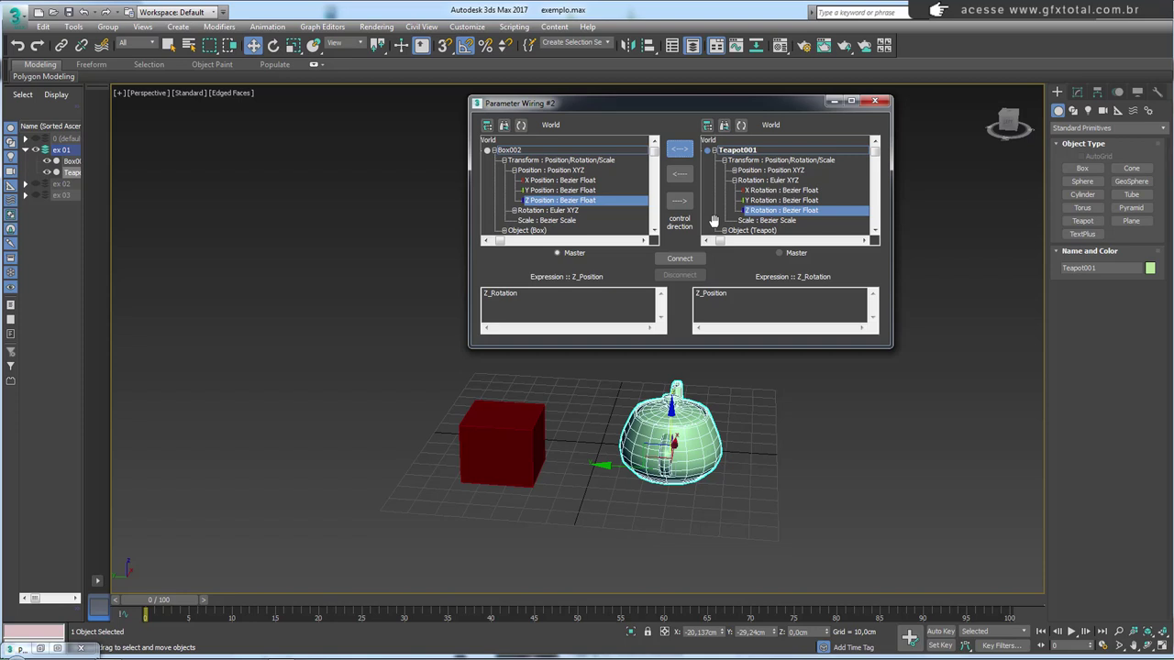
left_click(680, 260)
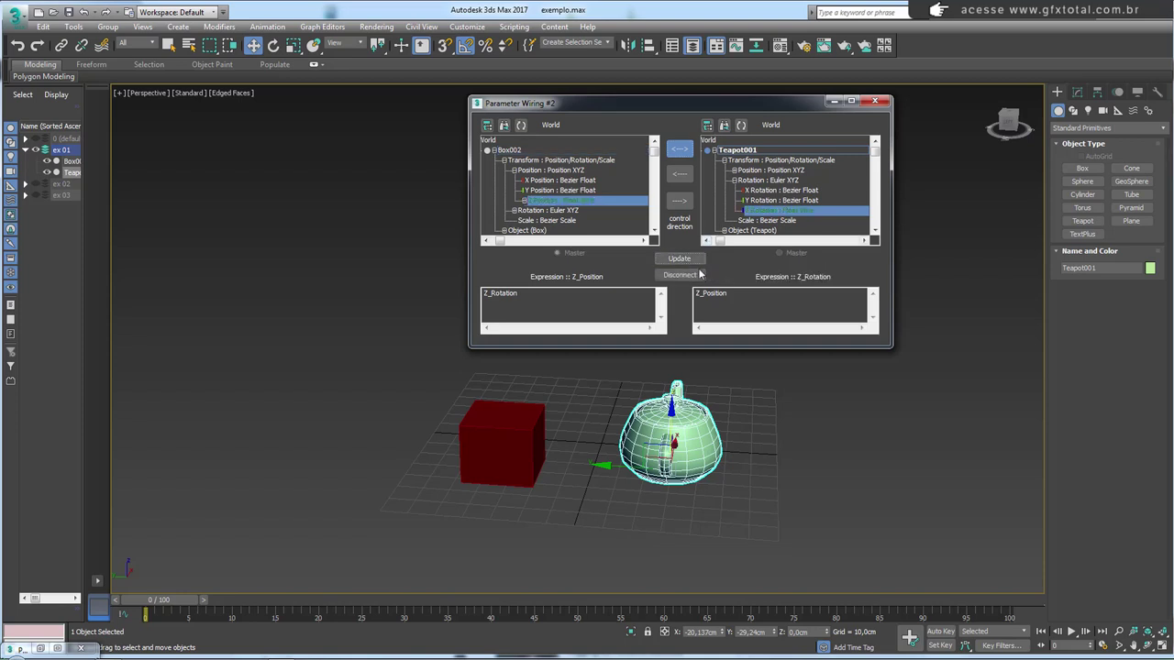
Highlight the Z_Rotation and Z_Position expressions, then select the red box.
mouse_move(841, 275)
left_mouse_down()
mouse_move(800, 312)
mouse_move(839, 277)
left_mouse_up()
mouse_move(621, 278)
left_mouse_down()
mouse_move(592, 273)
mouse_move(622, 276)
left_mouse_up()
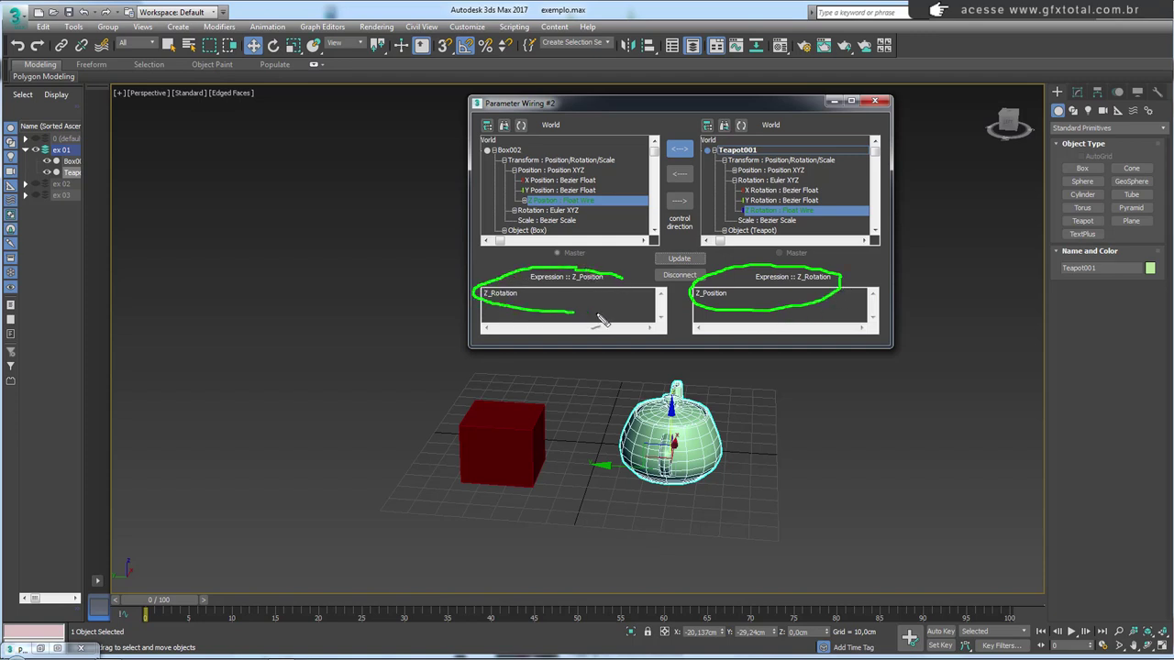
key("Escape")
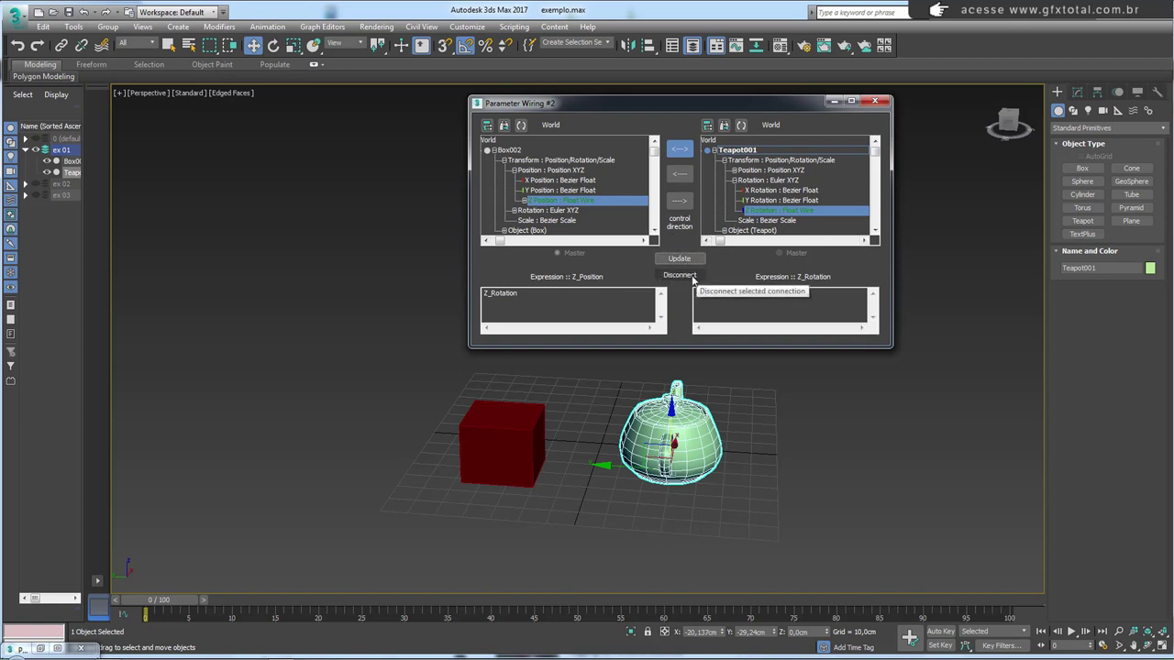
left_click(494, 441)
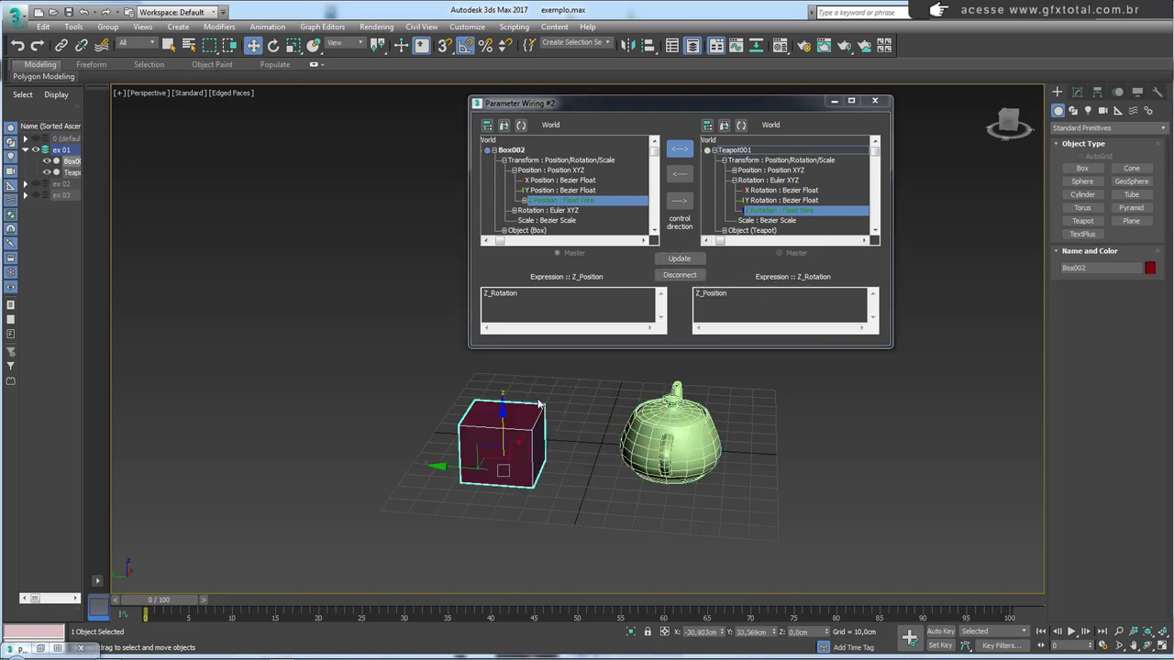
middle_click_drag(539, 403, 495, 457)
Raise the box on Z to spin the teapot, then rotate the teapot to move the box.
left_click_drag(490, 465, 490, 444)
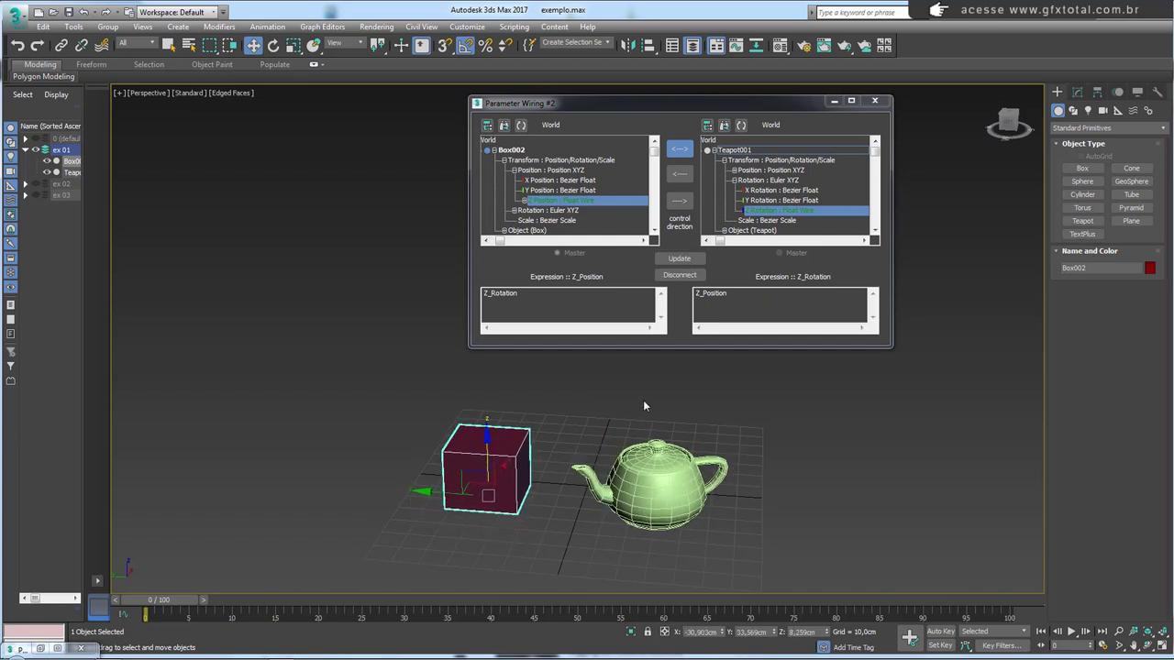
key("e")
left_click(653, 477)
mouse_move(689, 542)
left_mouse_down()
mouse_move(275, 521)
mouse_move(843, 513)
mouse_move(394, 524)
mouse_move(850, 498)
mouse_move(834, 413)
left_mouse_up()
Change the teapot's expression to Z_Position*50, update it, and raise the box to test.
left_click(761, 294)
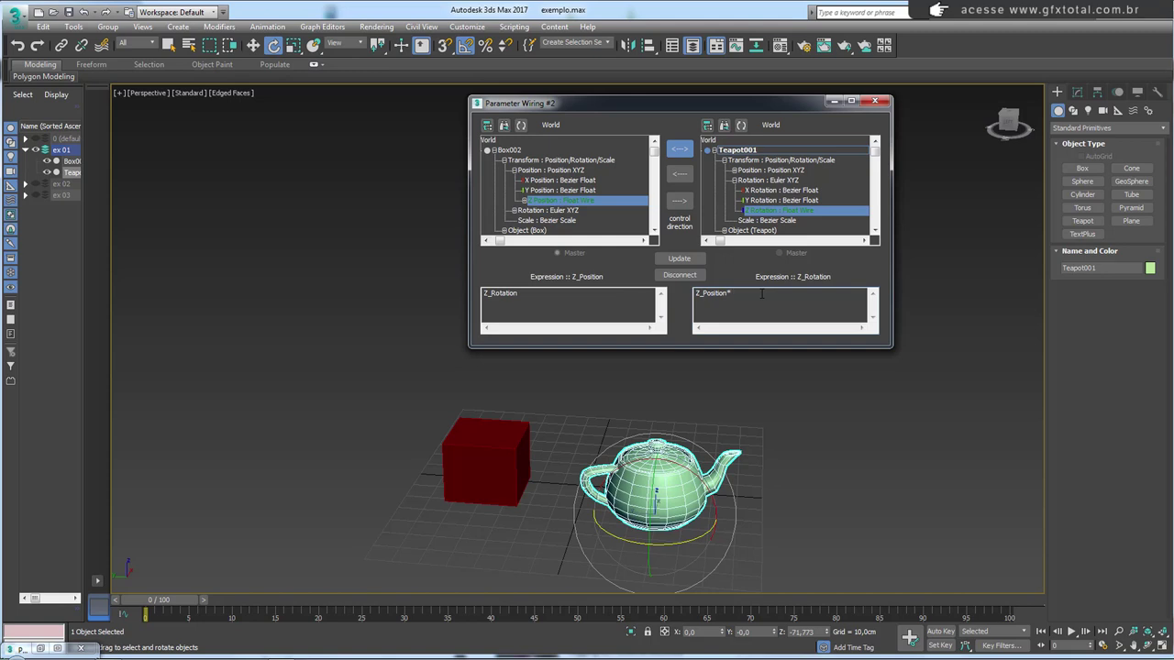
type("50")
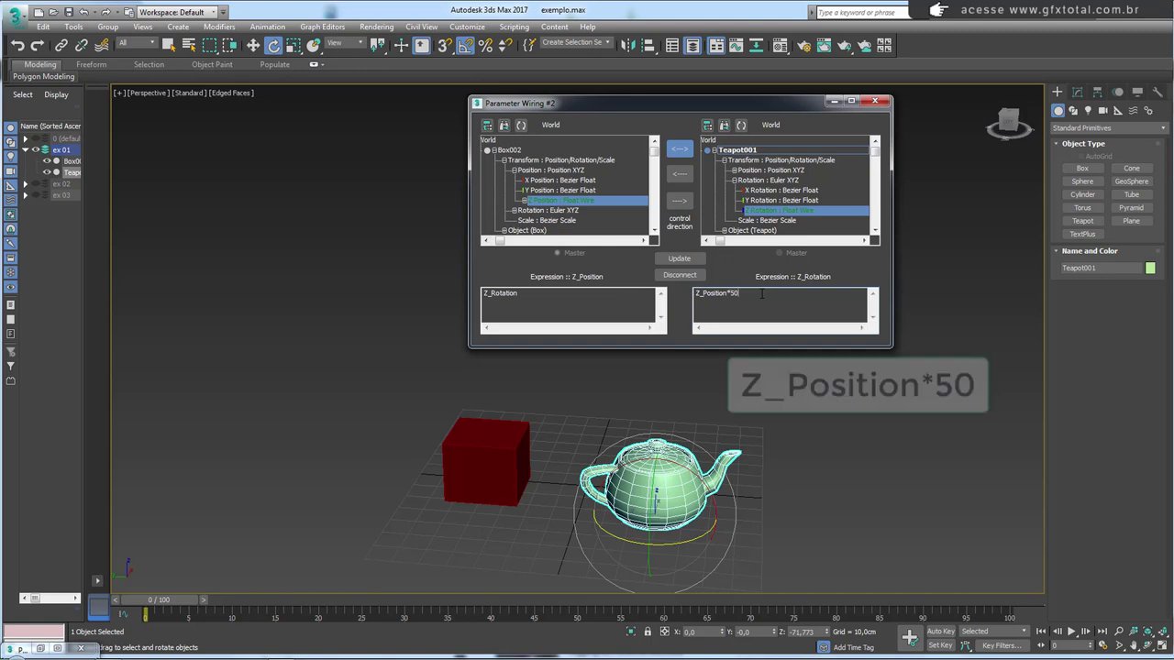
left_click(680, 260)
key("w")
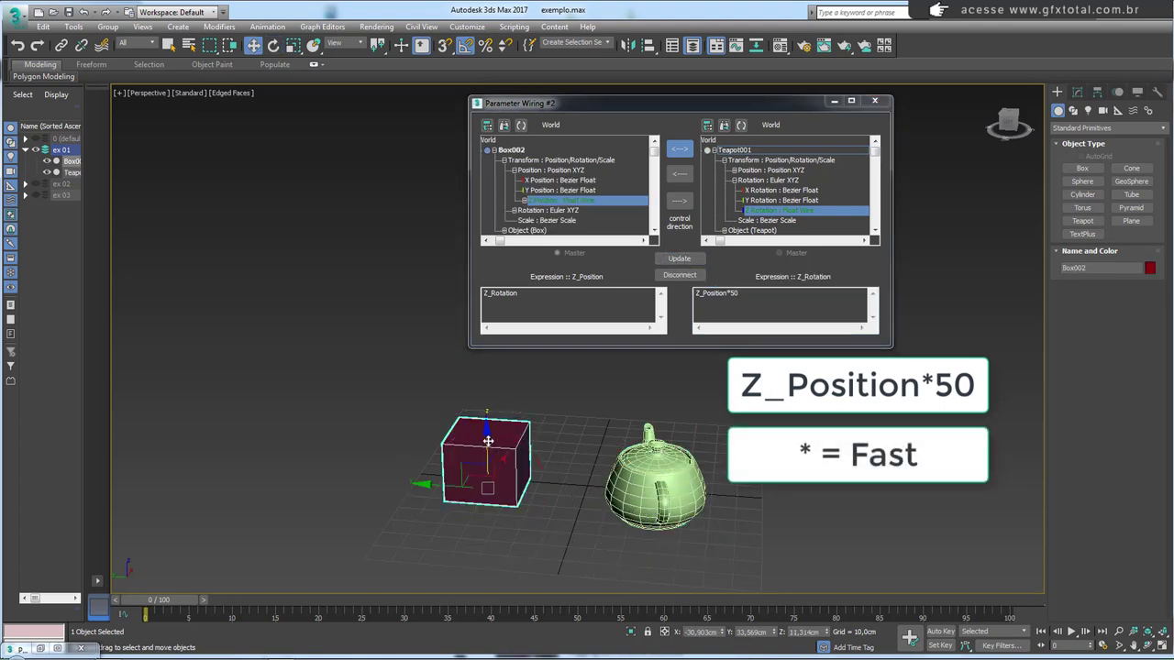
left_click_drag(488, 446, 489, 439)
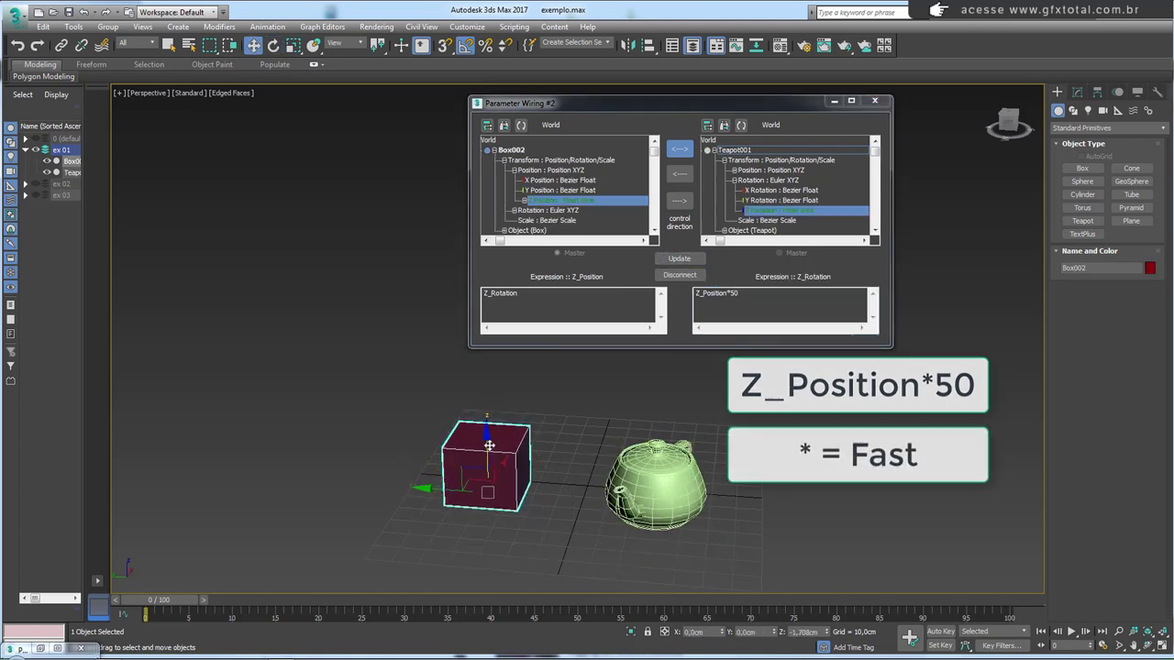
left_click_drag(489, 439, 486, 431)
Change the expression to Z_Position/50, test the slower spin, then delete both objects.
type("5")
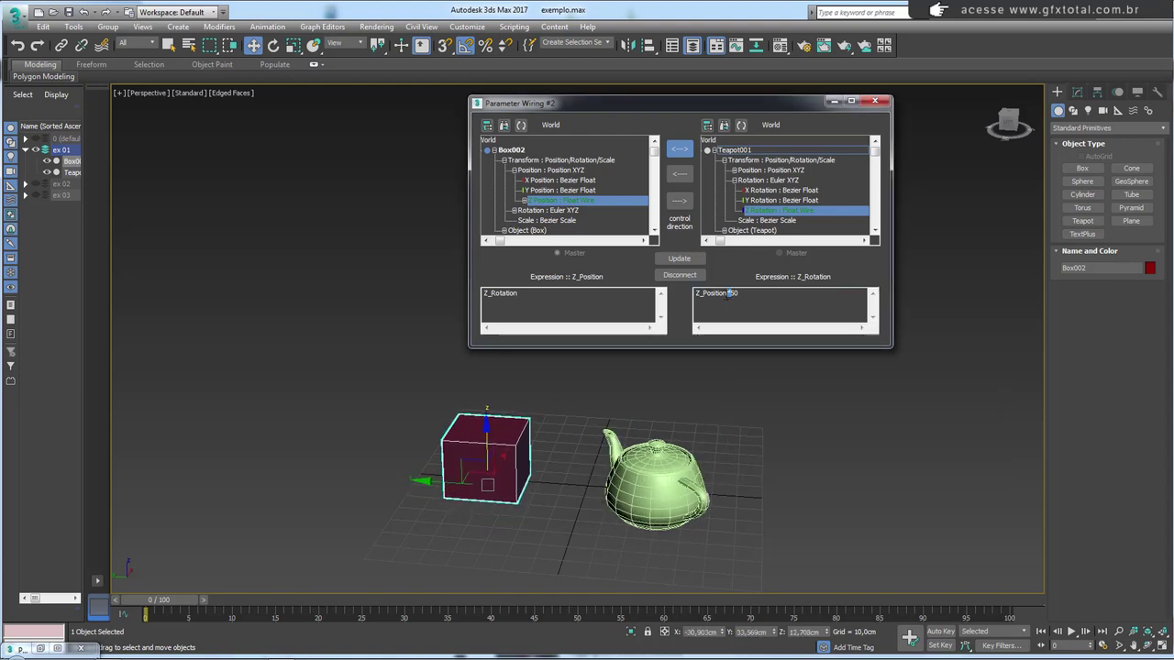
type("/")
left_click(679, 259)
mouse_move(487, 427)
left_mouse_down()
mouse_move(488, 332)
mouse_move(487, 504)
mouse_move(491, 359)
mouse_move(524, 471)
mouse_move(514, 368)
mouse_move(516, 428)
left_mouse_up()
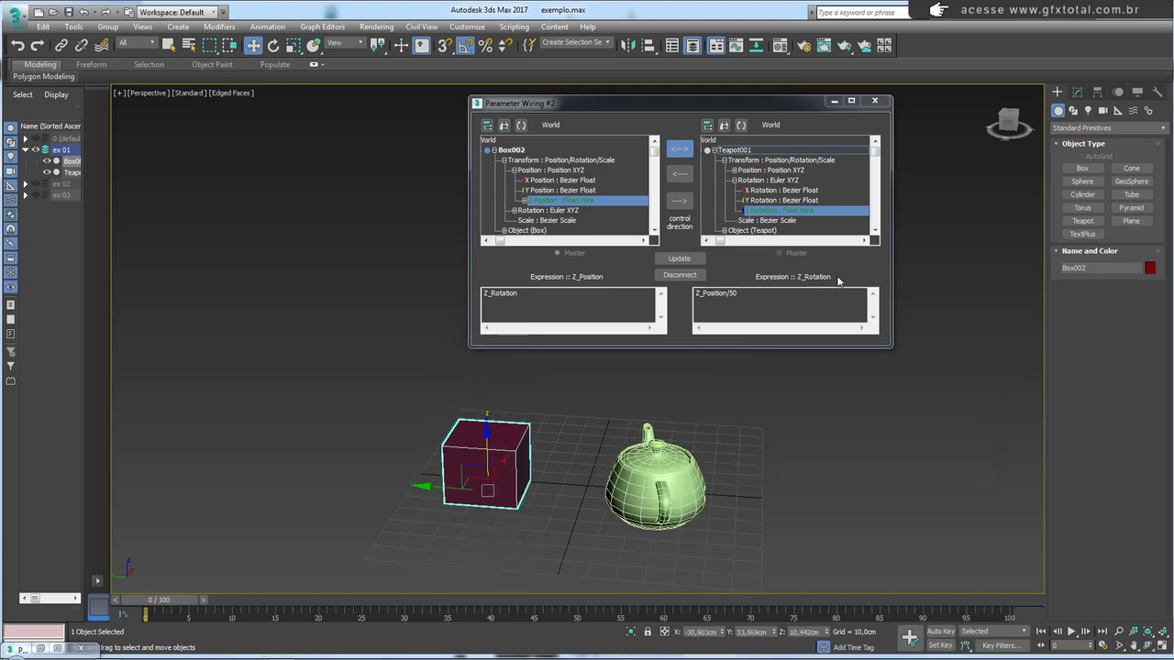
left_click_drag(837, 280, 831, 273)
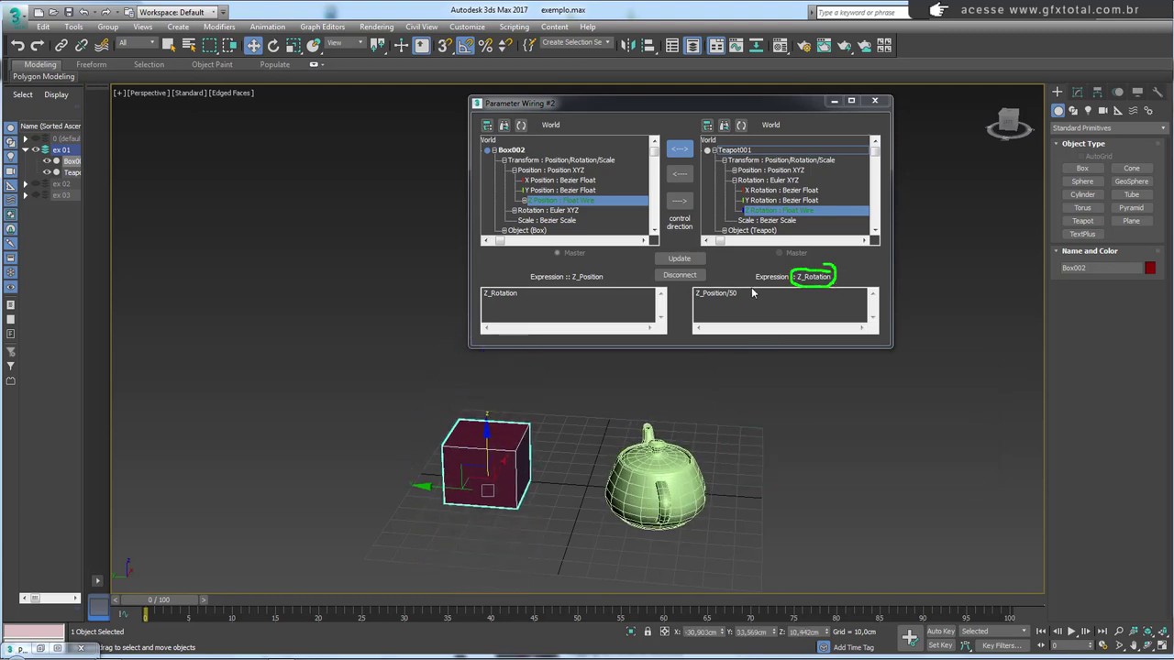
mouse_move(739, 287)
left_mouse_down()
mouse_move(726, 297)
mouse_move(743, 297)
left_mouse_up()
key("Escape")
key("ctrl+a")
key("Delete")
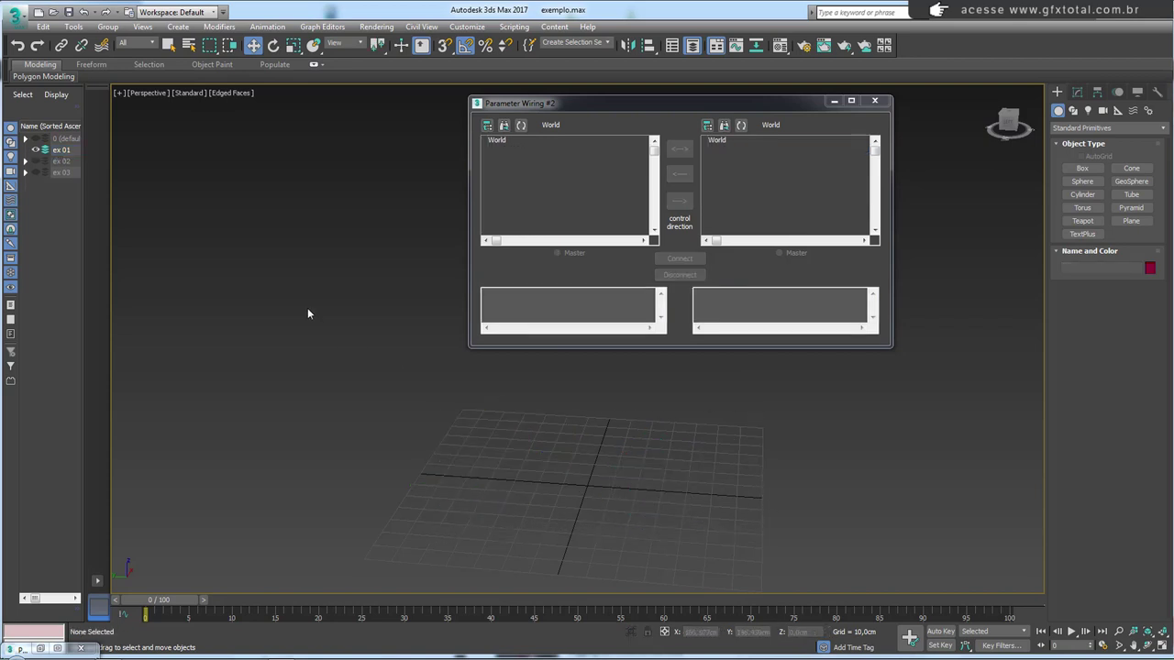
Unhide layer ex 02, orbit to a front view of the gears, and select the green gear.
left_click(693, 46)
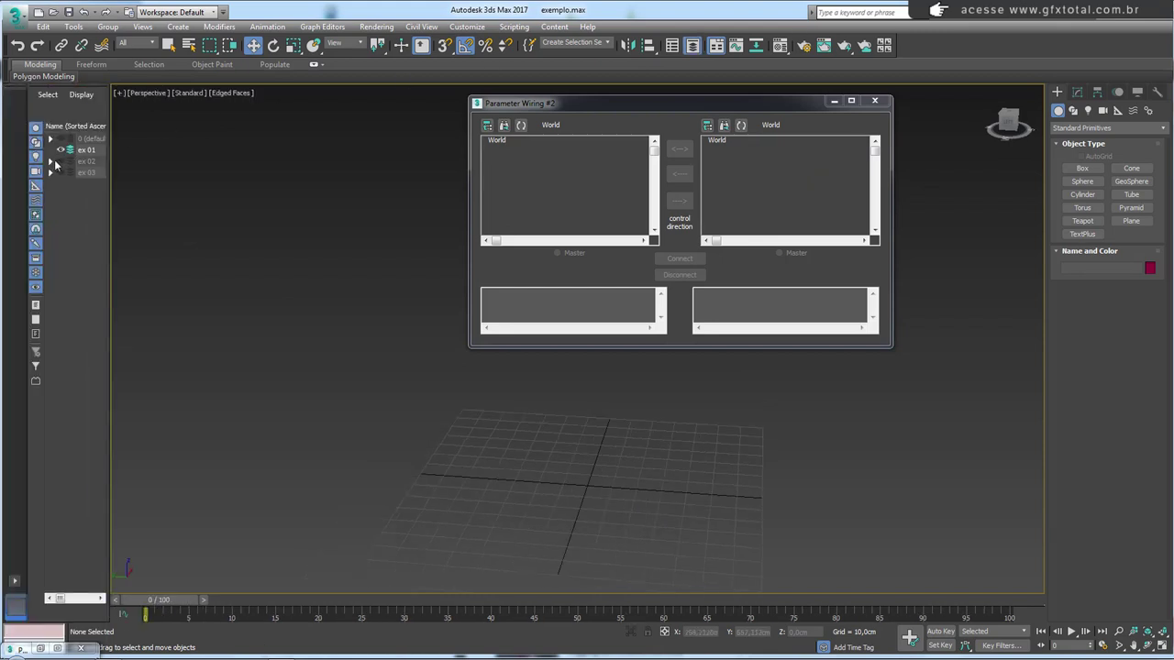
left_click(61, 162)
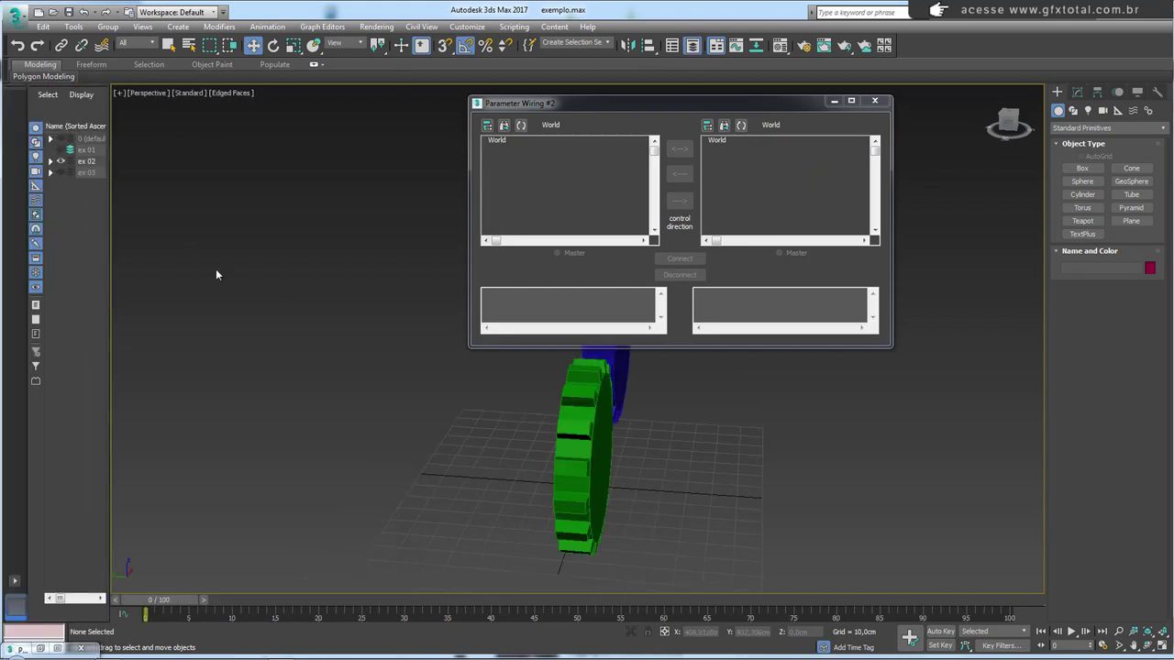
mouse_move(216, 274)
middle_mouse_down("alt")
mouse_move(466, 451)
mouse_move(343, 435)
mouse_move(419, 529)
mouse_move(447, 506)
middle_mouse_up("alt")
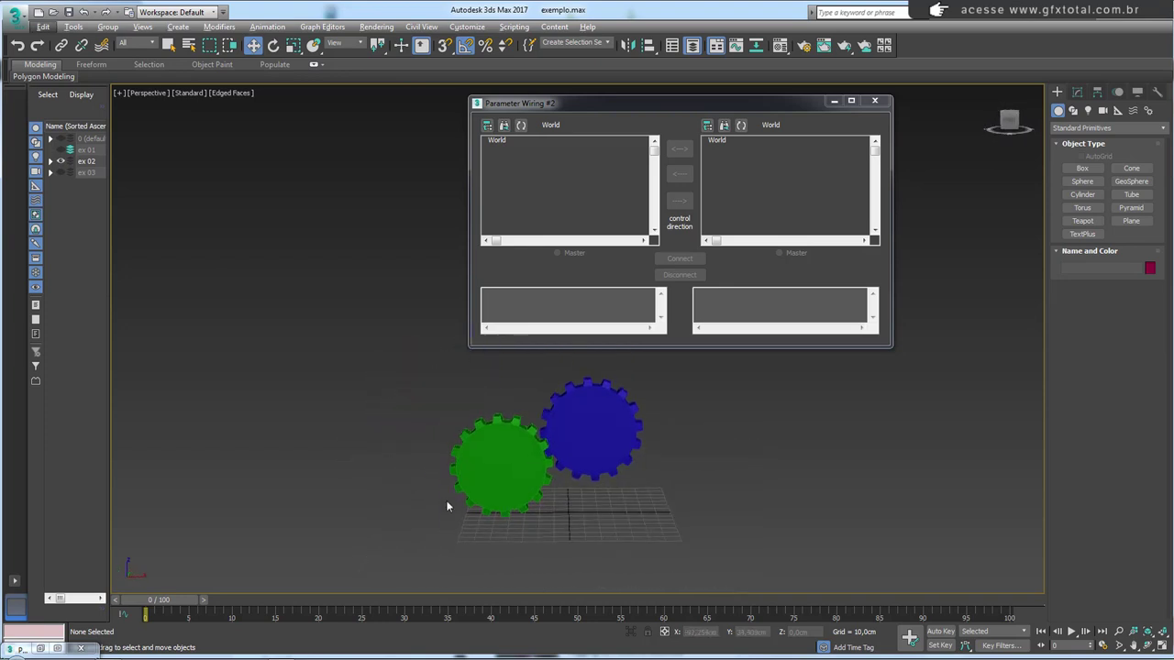
left_click_drag(653, 101, 509, 84)
left_click_drag(442, 369, 510, 510)
Load engrenagem verde as the left wiring object and engrenagem azul as the right.
left_click_drag(686, 525, 588, 372)
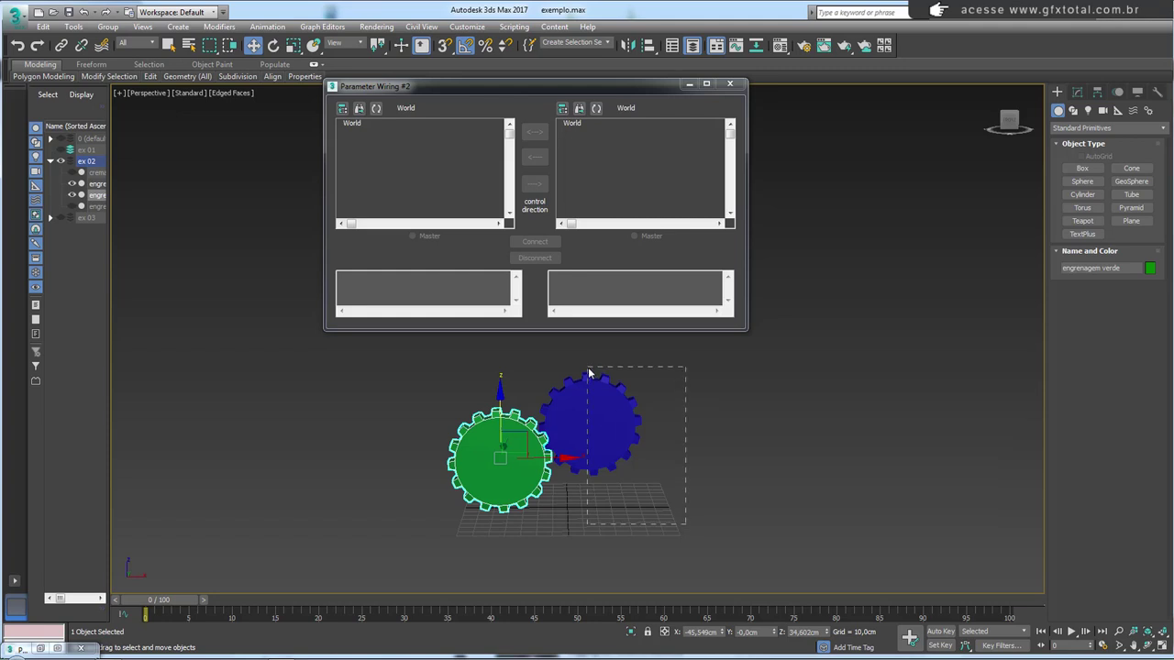
key("ctrl+z")
left_click(376, 108)
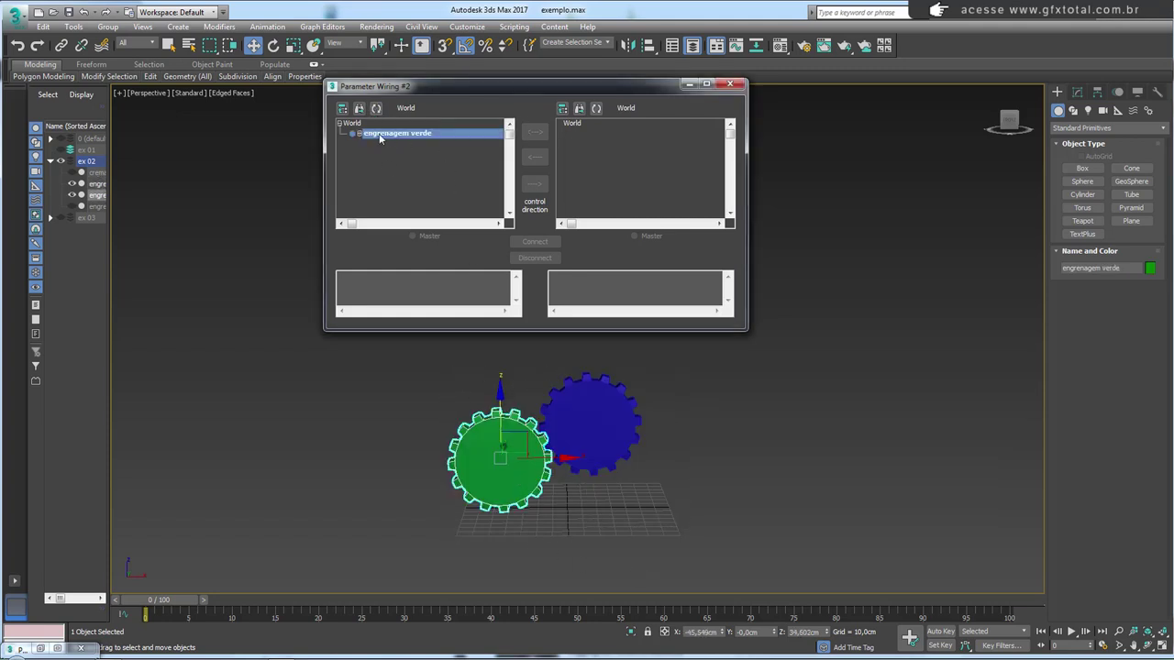
left_click(641, 430)
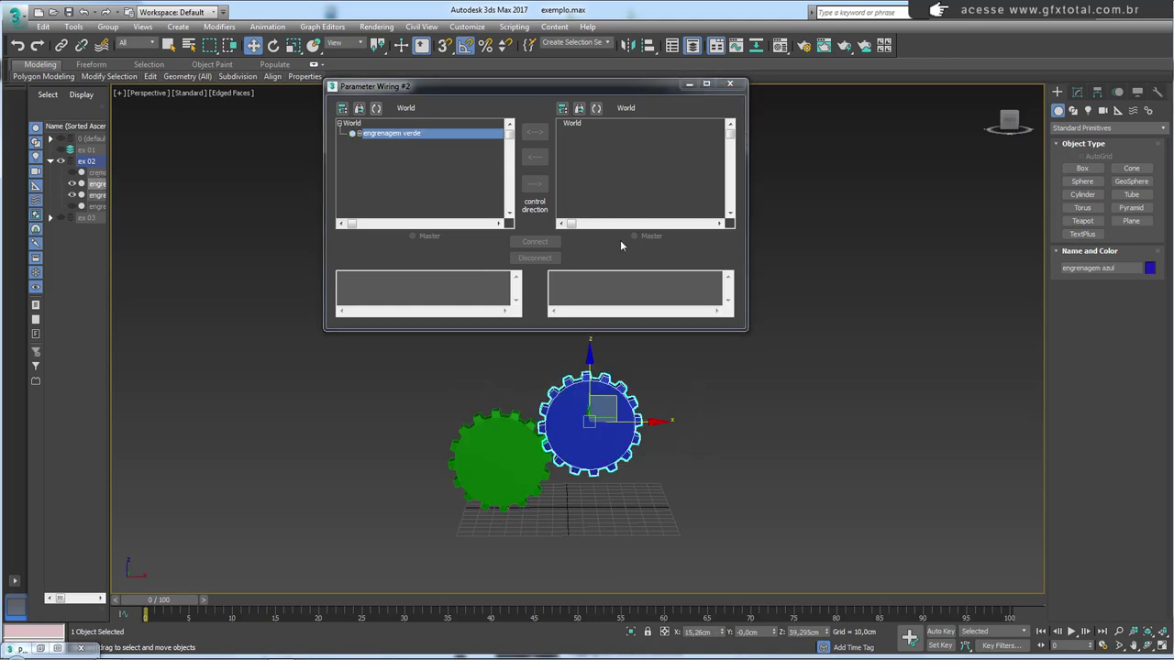
left_click(596, 108)
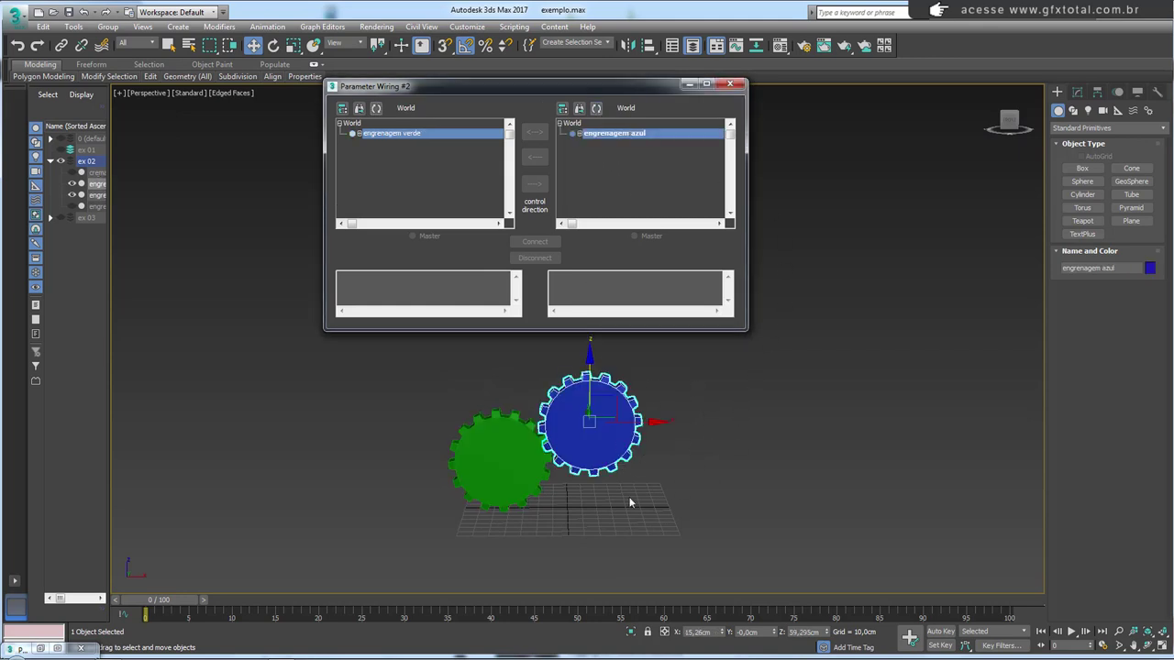
Reselect the green gear and orbit edge-on to show its turning direction.
left_click_drag(411, 366, 504, 511)
middle_click_drag(609, 469, 468, 481, "alt")
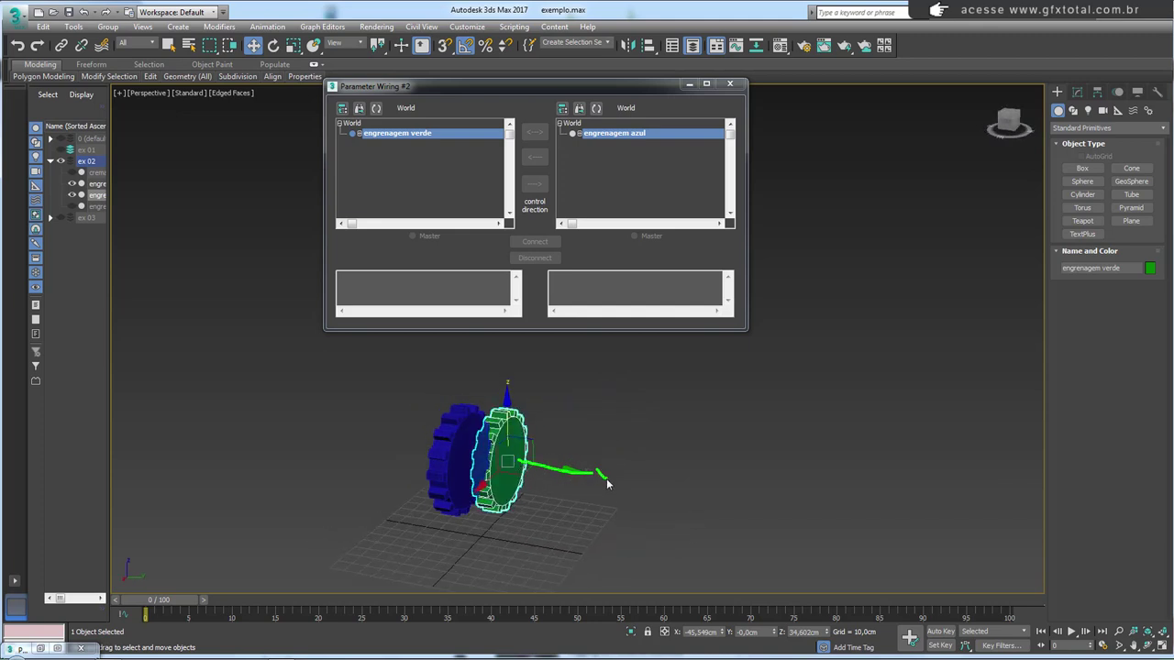
mouse_move(512, 465)
left_mouse_down()
mouse_move(526, 499)
mouse_move(534, 486)
left_mouse_up()
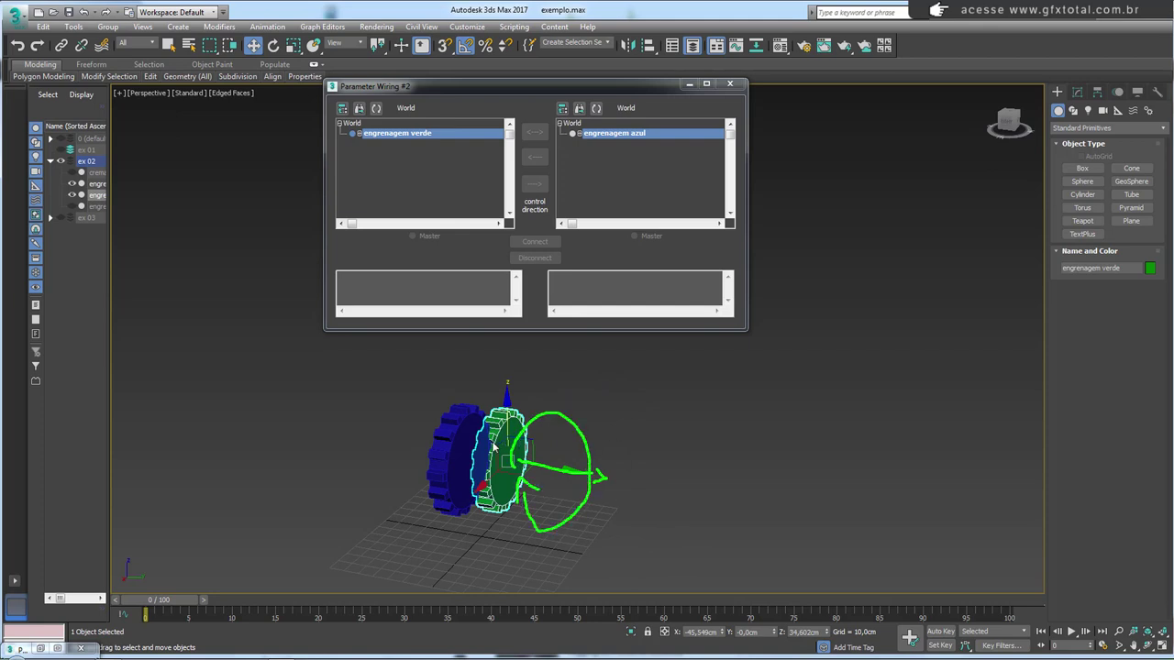
Pick engrenagem verde's Y Rotation as the wiring source in Parameter Wiring.
left_click(359, 133)
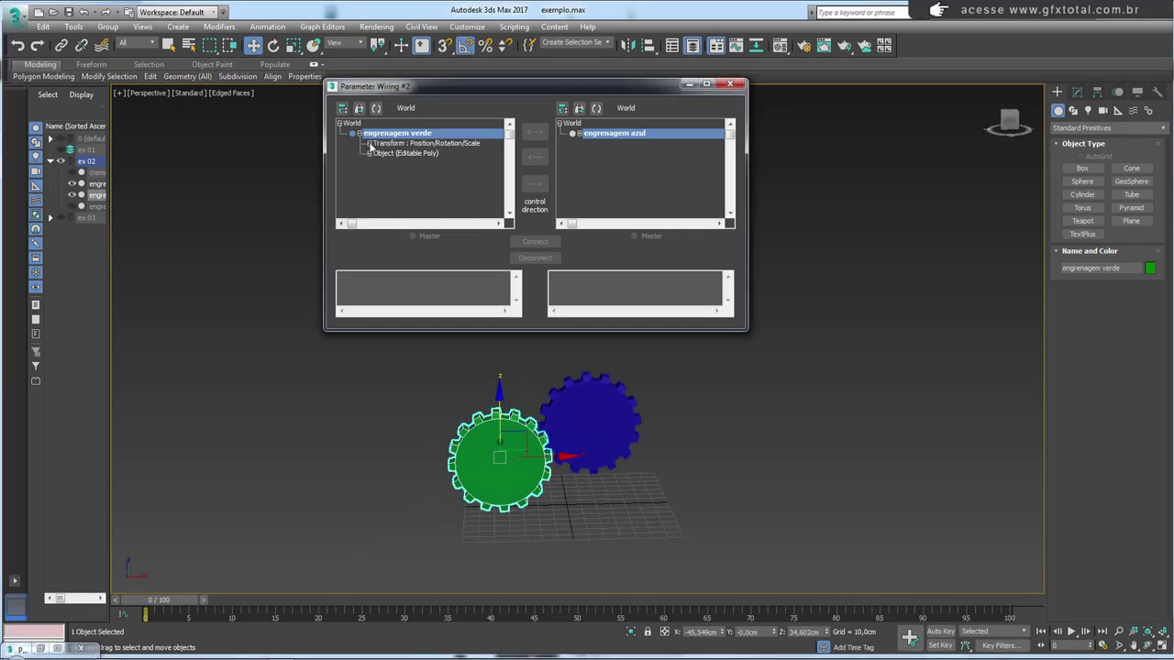
left_click(369, 144)
left_click(379, 163)
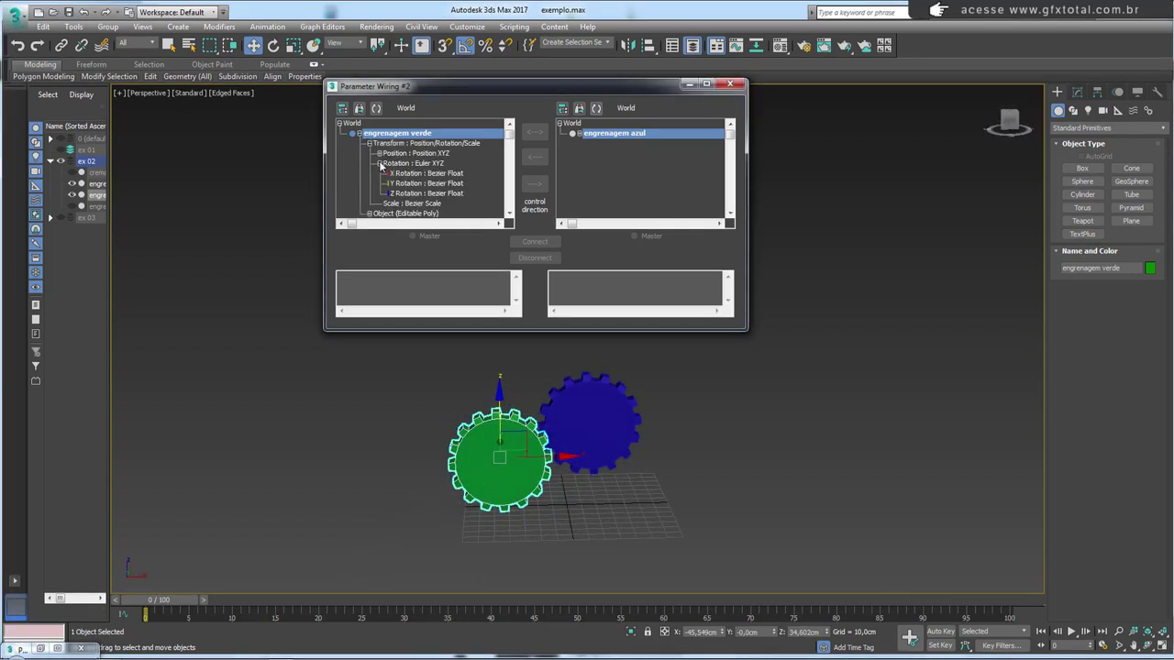
left_click(421, 184)
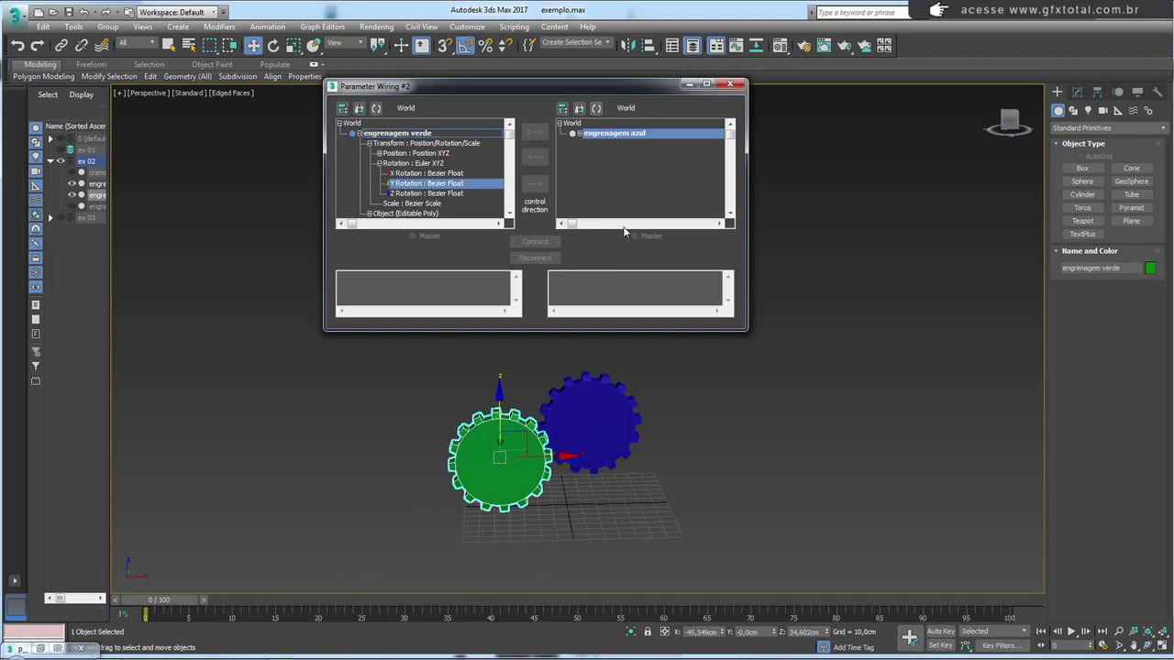
Connect it one-way to engrenagem azul's Y Rotation as a Float Wire.
left_click(578, 134)
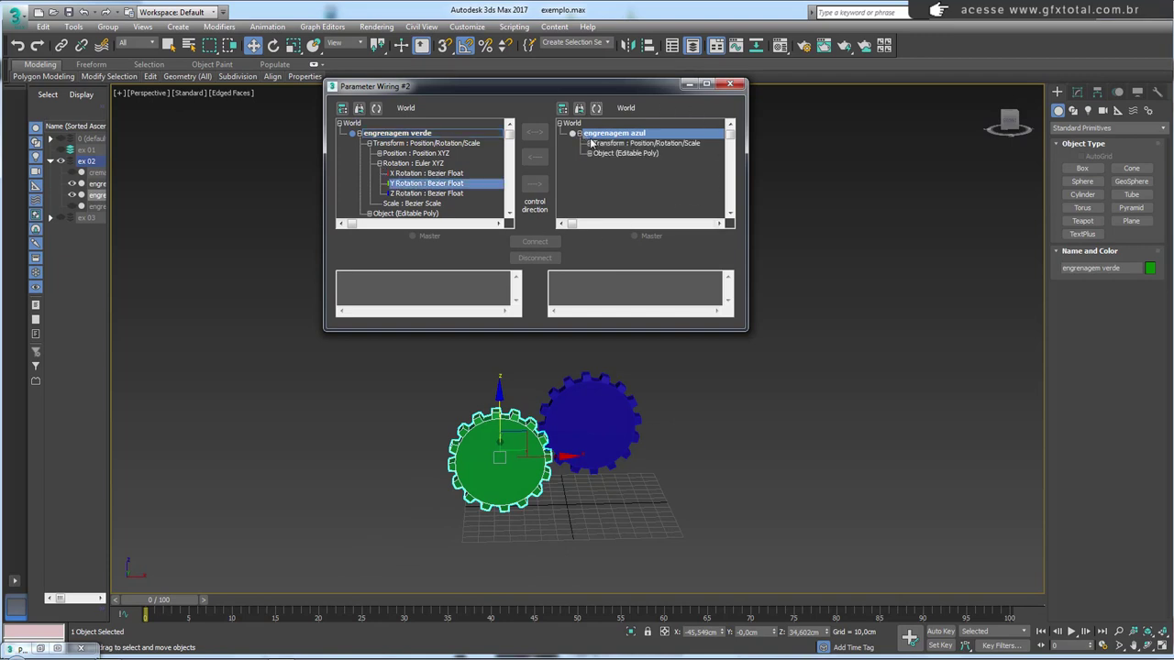
left_click(588, 144)
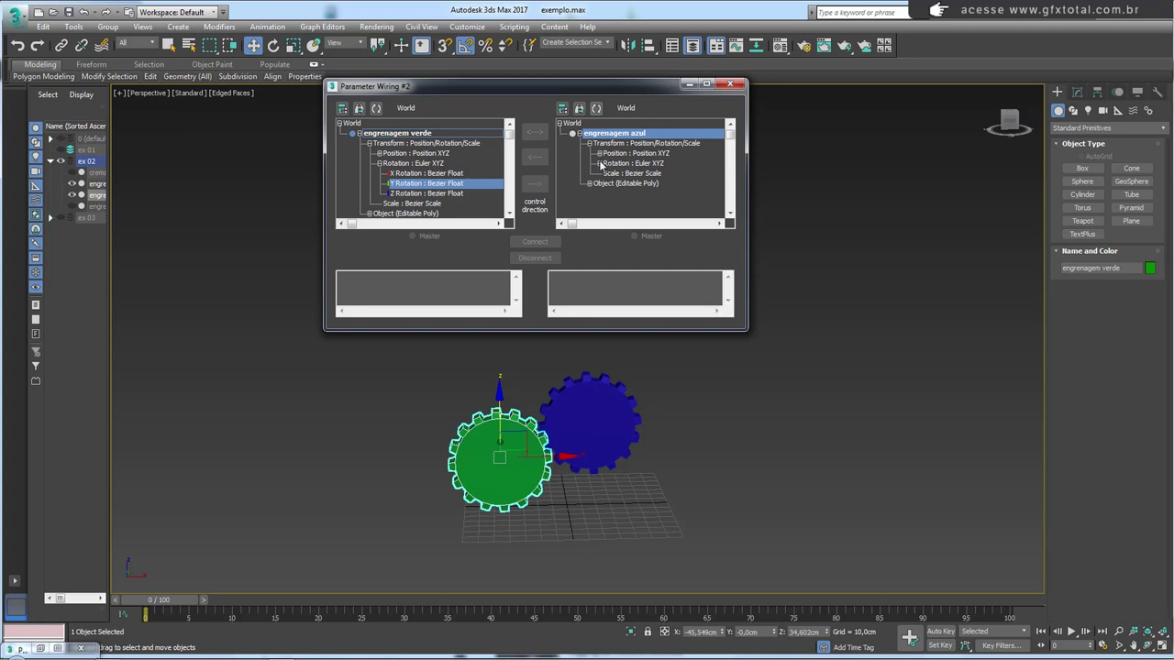
left_click(600, 164)
left_click(629, 183)
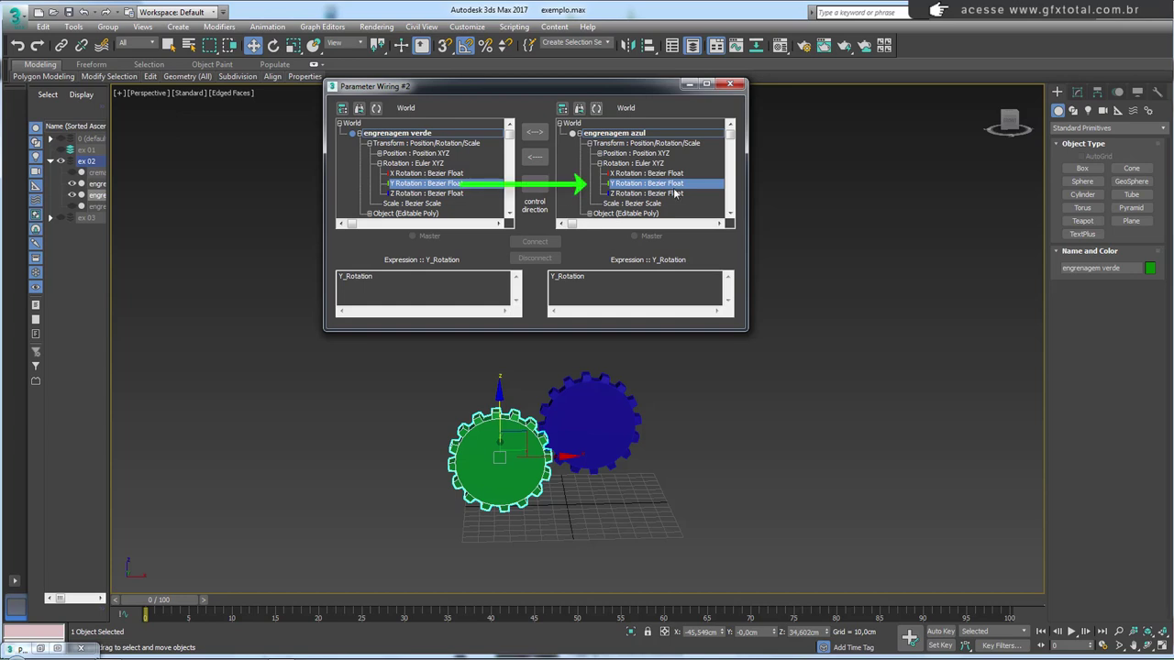
left_click(537, 183)
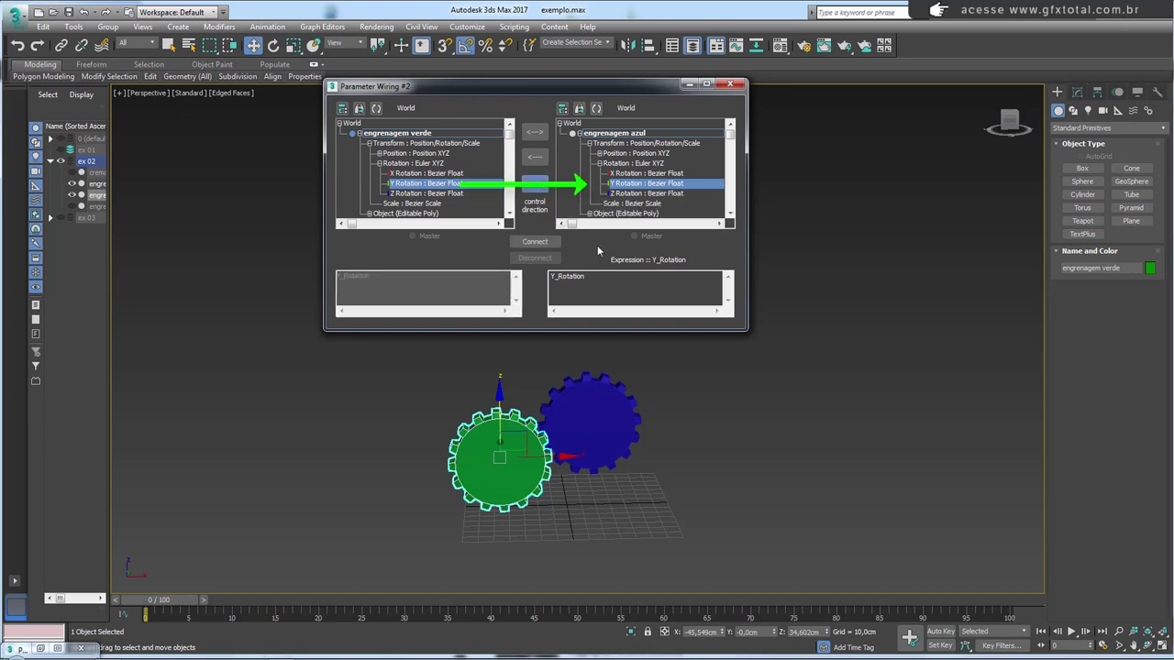
left_click(535, 242)
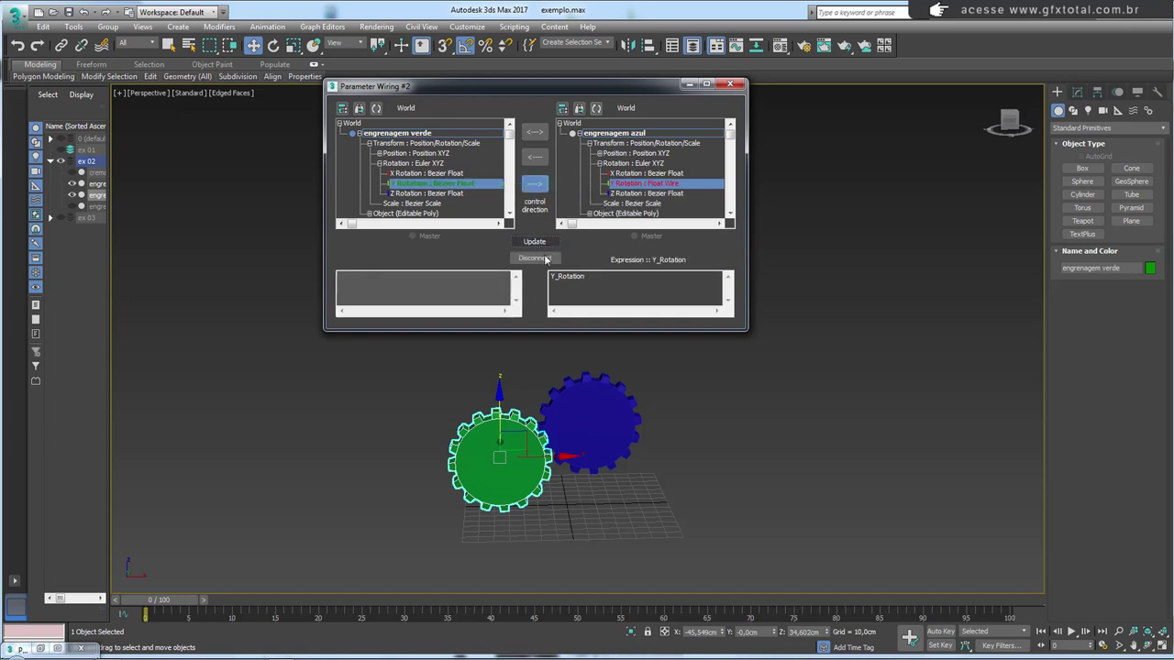
left_click(532, 438)
Rotate the green gear to -50 degrees, then back to -10 degrees about Y, to test the wire.
key("e")
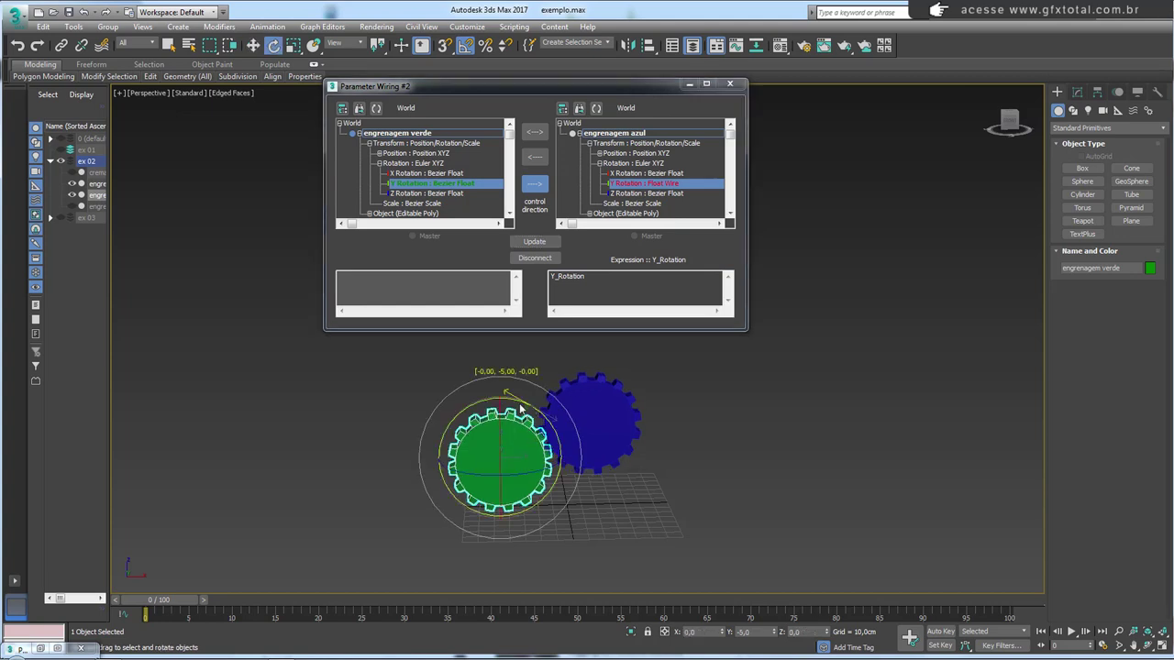
left_click_drag(520, 407, 487, 396)
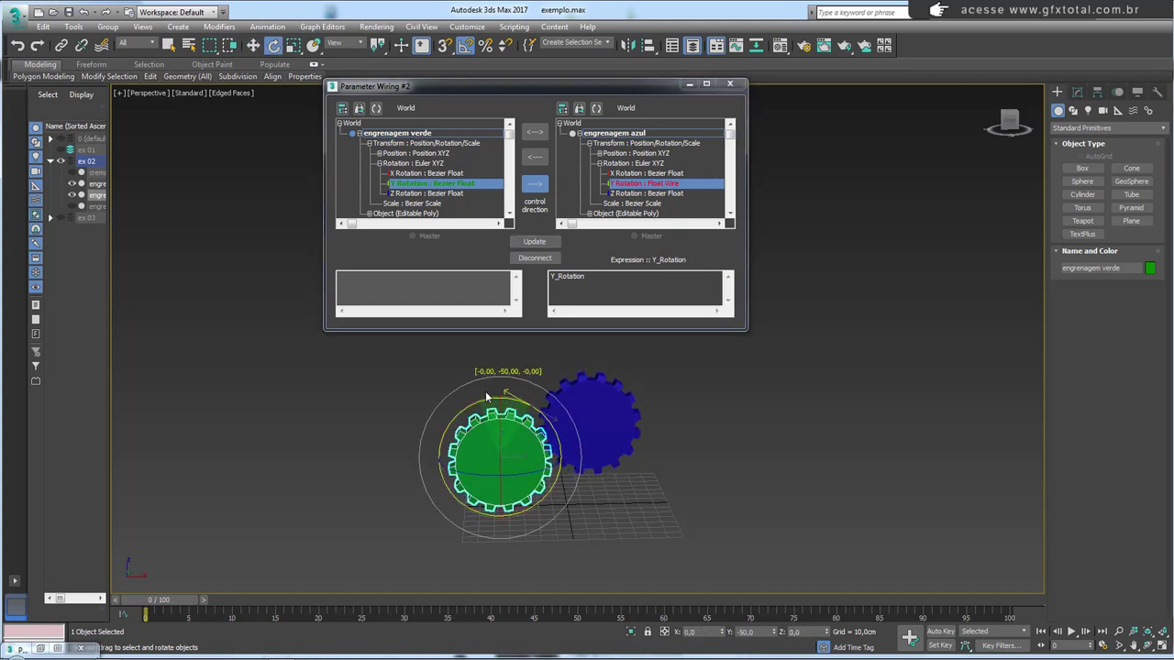
mouse_move(487, 396)
left_mouse_down()
mouse_move(517, 422)
mouse_move(555, 432)
left_mouse_up()
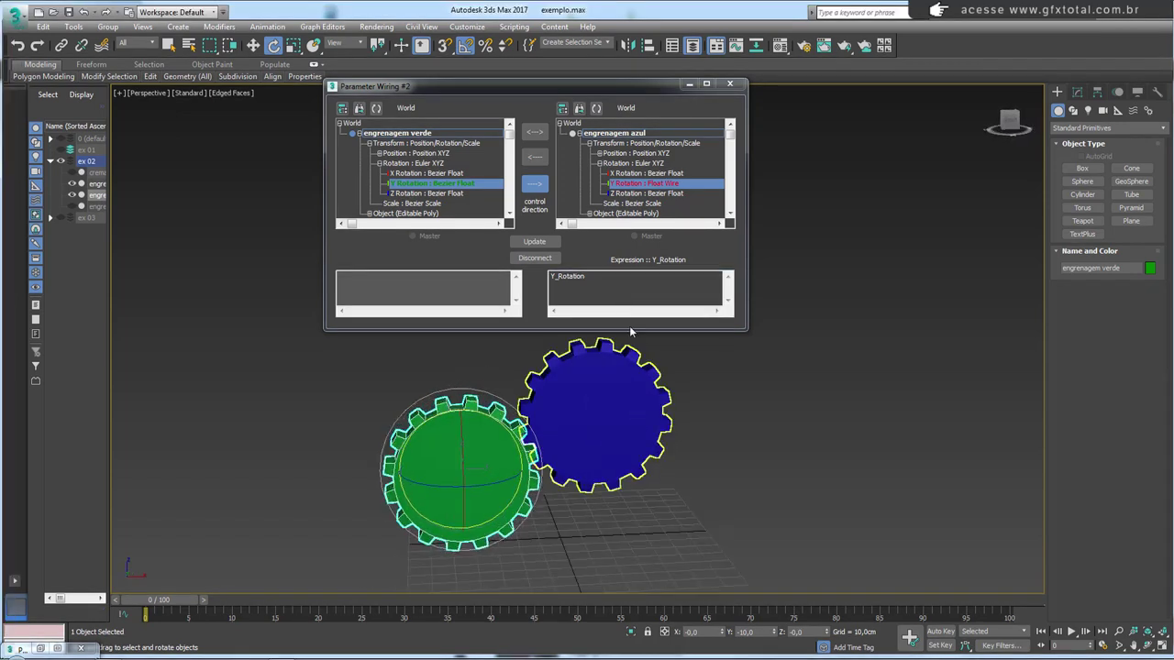
mouse_move(697, 263)
left_mouse_down()
mouse_move(685, 299)
mouse_move(704, 263)
left_mouse_up()
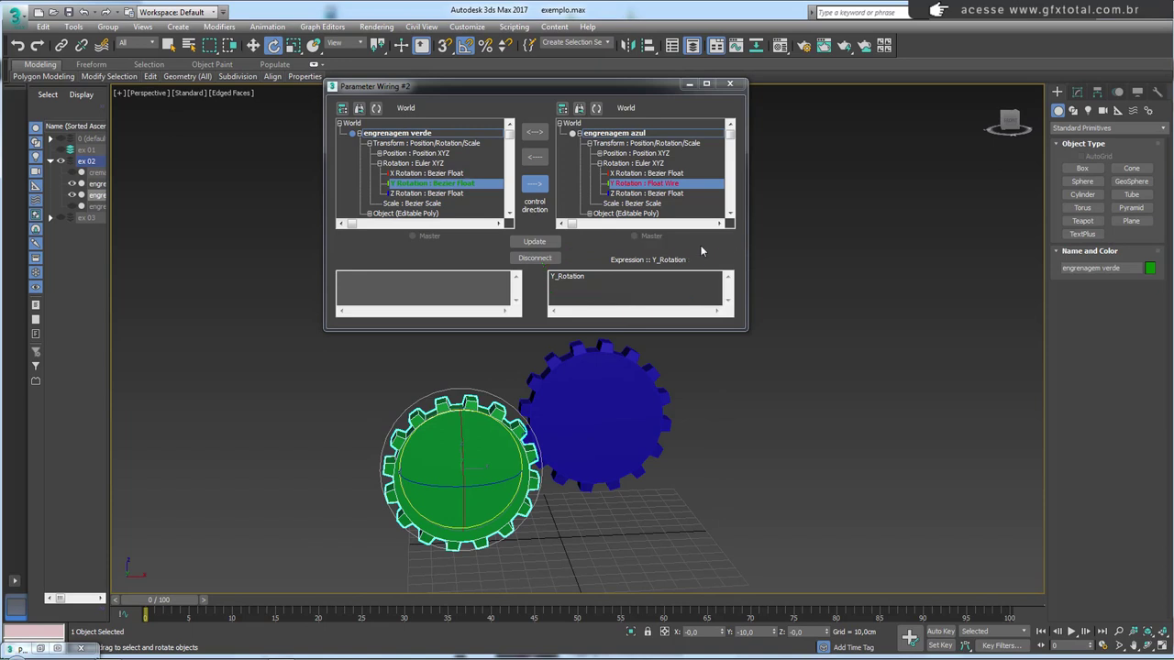
Change the blue gear's expression from Y_Rotation to -Y_Rotation, then rotate the green gear to test.
left_click(551, 277)
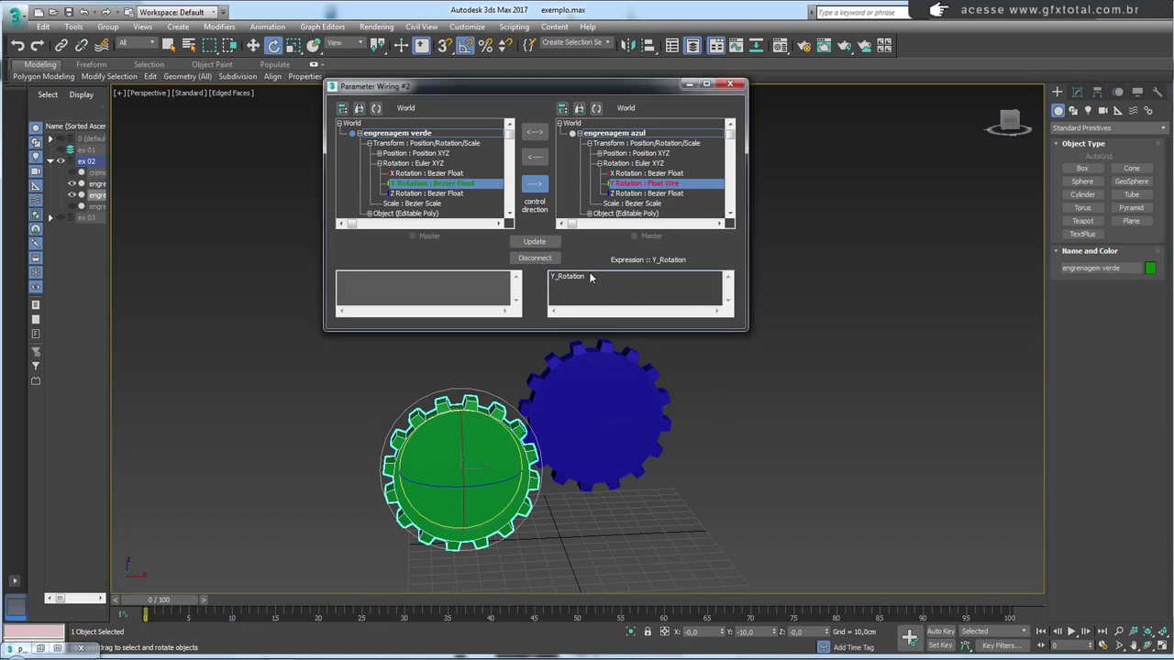
type("-")
left_click(536, 243)
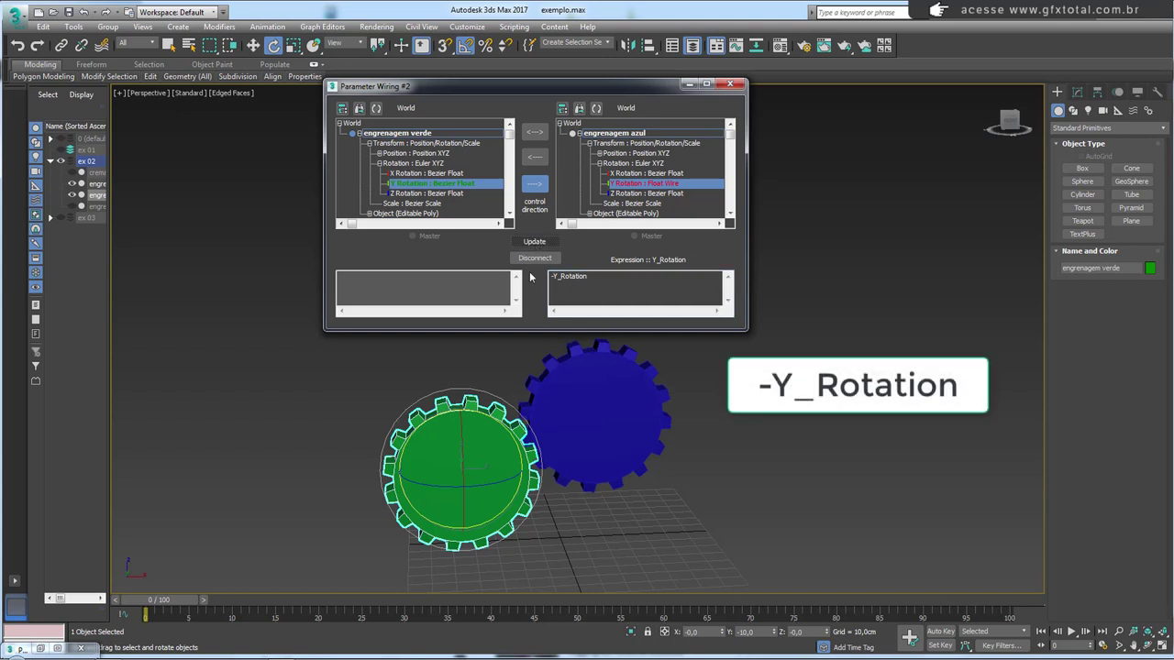
left_click_drag(505, 429, 473, 403)
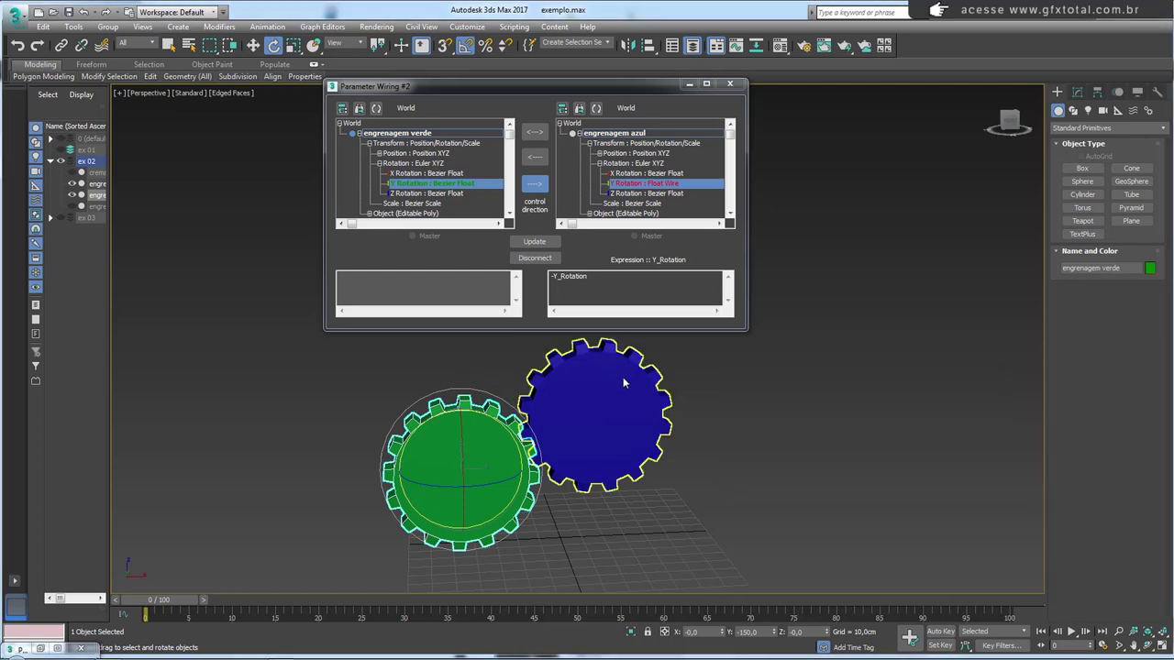
mouse_move(543, 389)
middle_mouse_down()
mouse_move(478, 367)
mouse_move(269, 454)
middle_mouse_up()
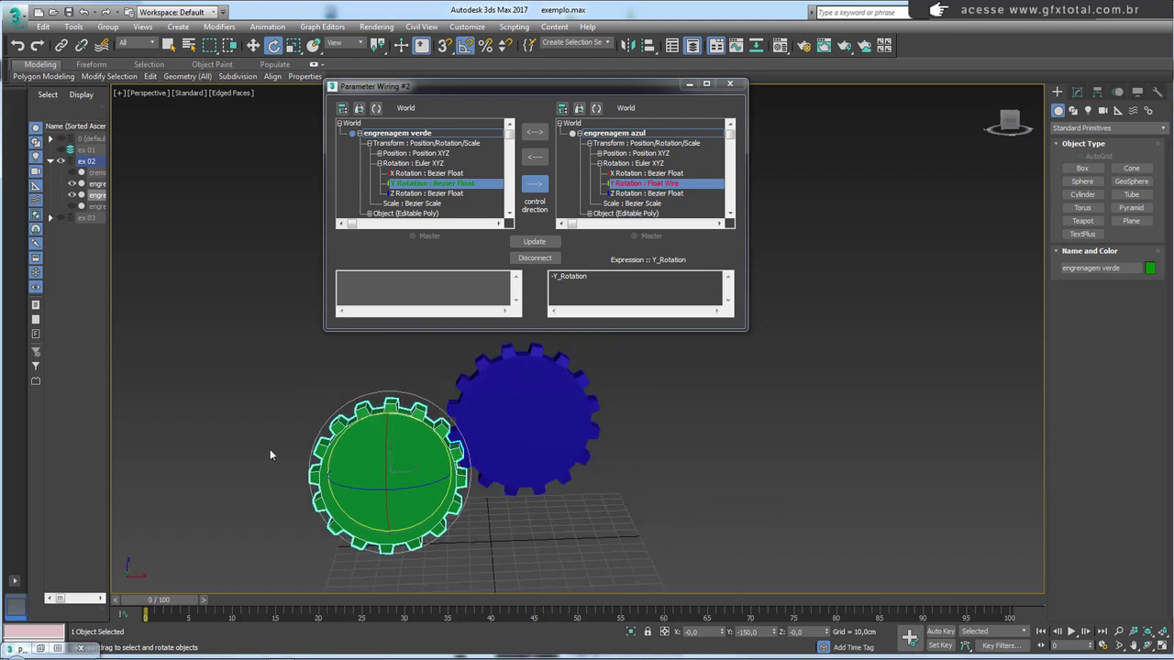
Unhide engrenagem vermelha and move it up against the blue gear.
left_click(72, 206)
mouse_move(465, 339)
middle_mouse_down("alt")
mouse_move(564, 402)
mouse_move(592, 398)
mouse_move(612, 452)
middle_mouse_up("alt")
left_click(612, 452)
key("w")
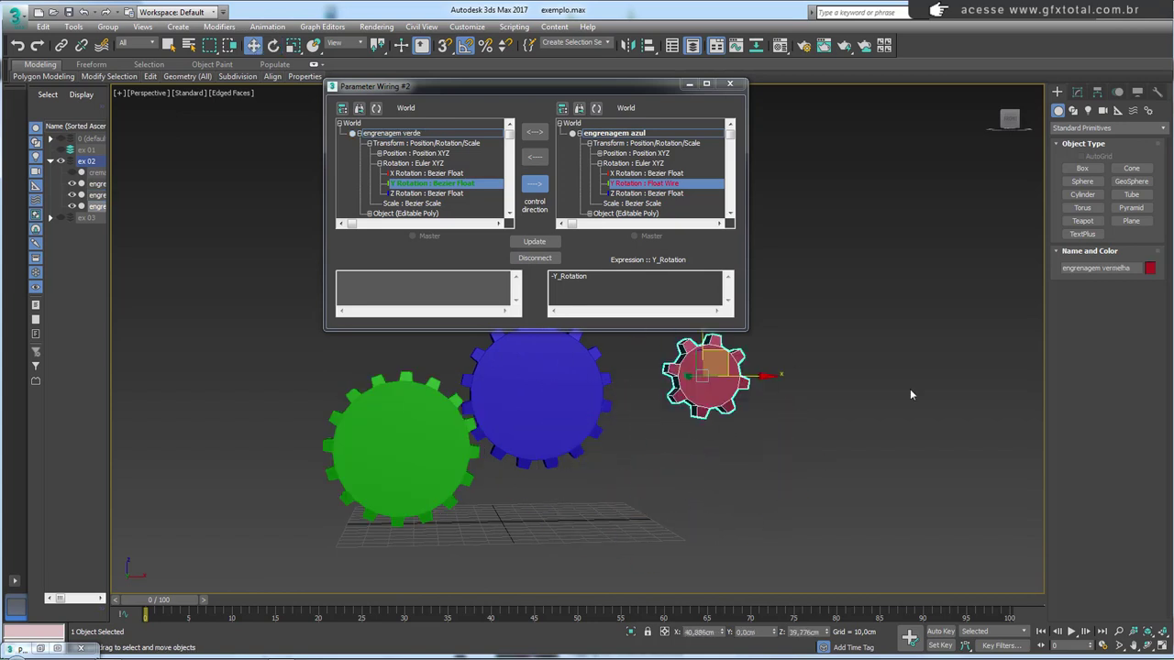
left_click_drag(644, 442, 666, 441)
key("ctrl+z")
key("shift+z")
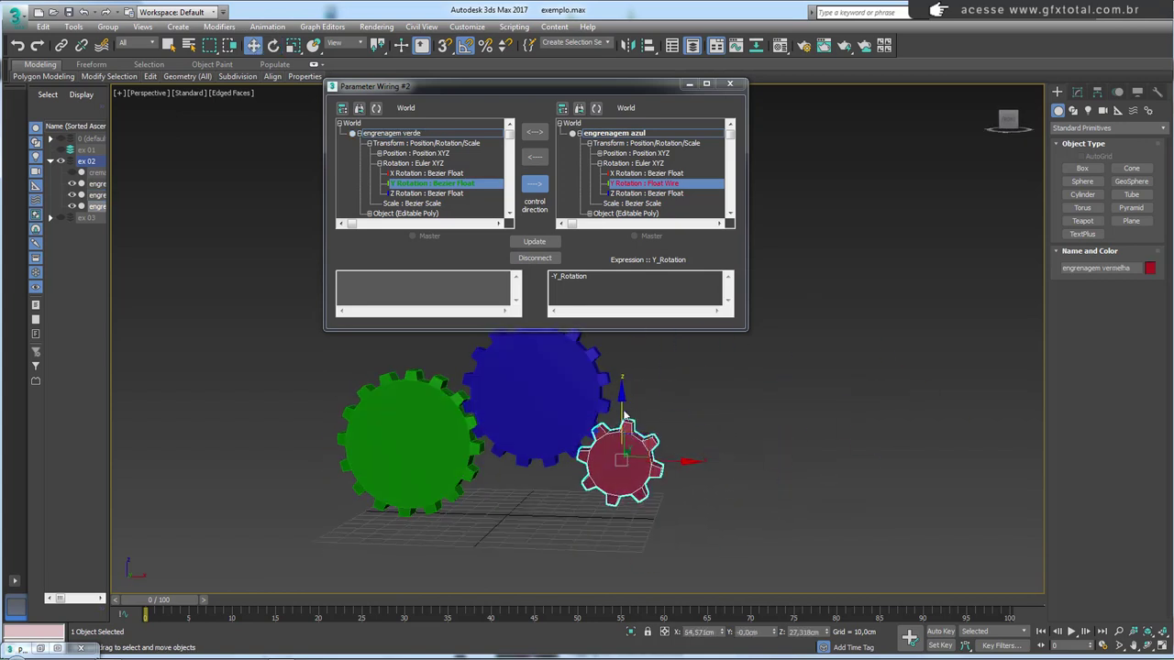
left_click_drag(650, 442, 667, 430)
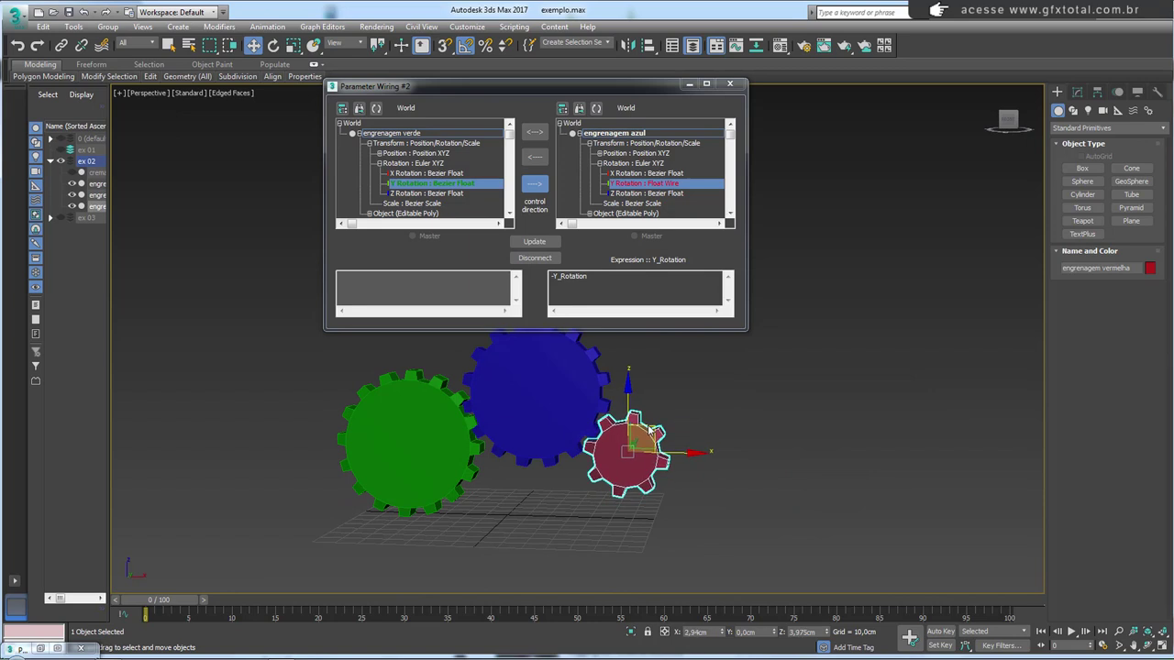
key("shift+z")
key("shift+z")
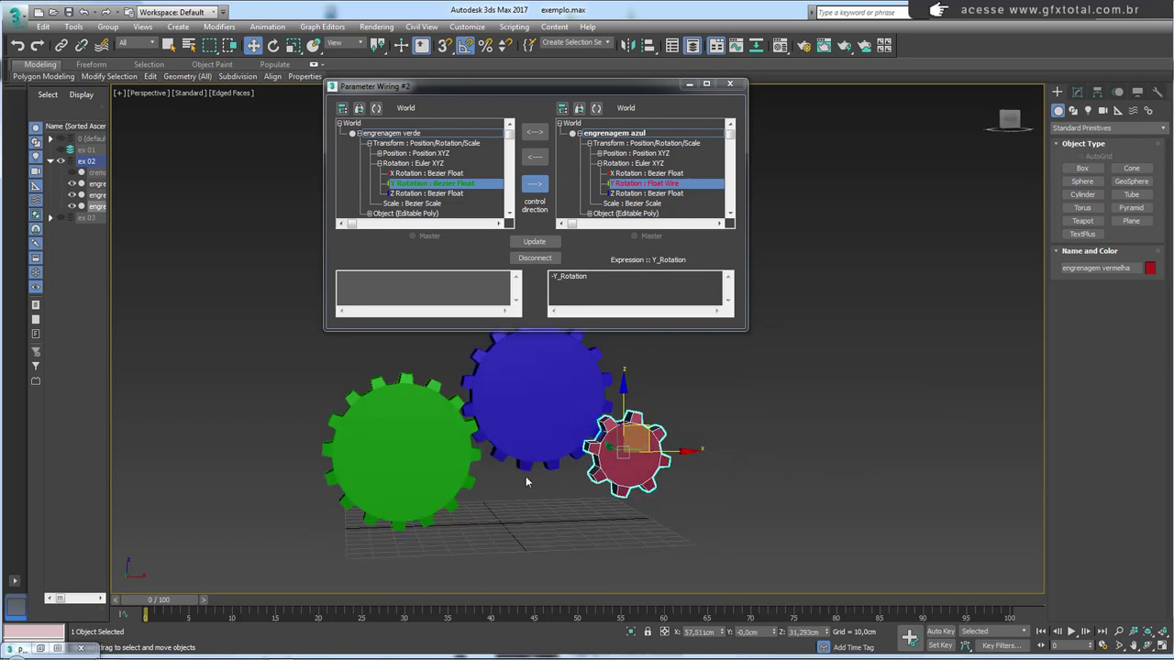
Wire the red gear's Y Rotation one-way from the green gear's Y Rotation.
left_click(407, 432)
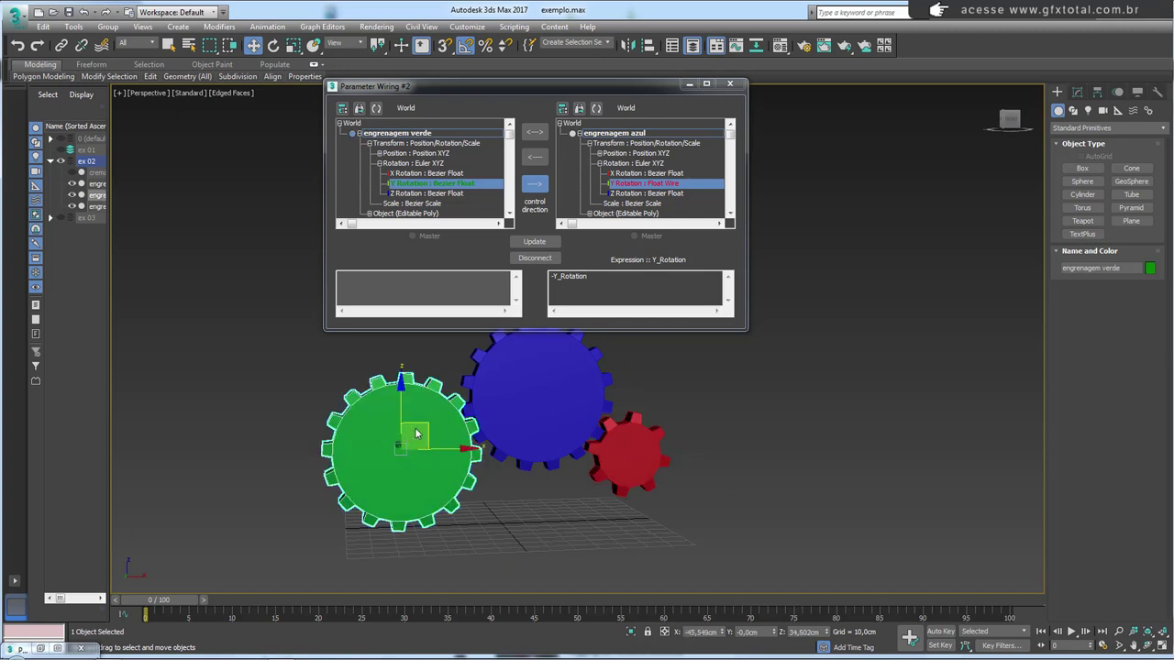
left_click(410, 185)
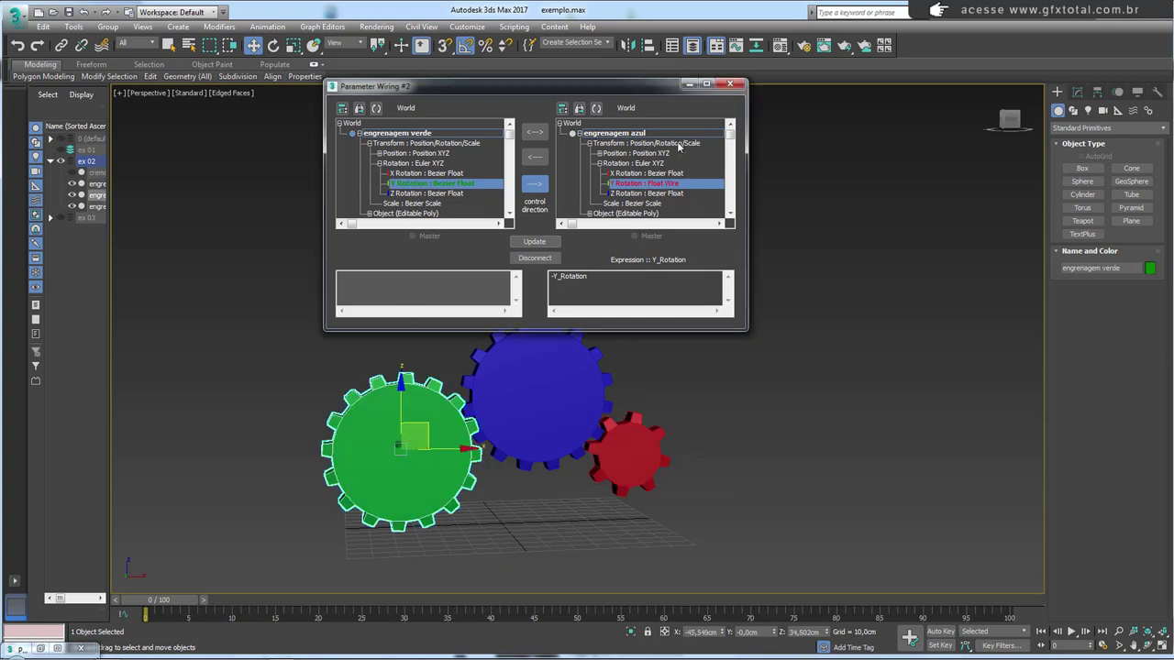
left_click(620, 449)
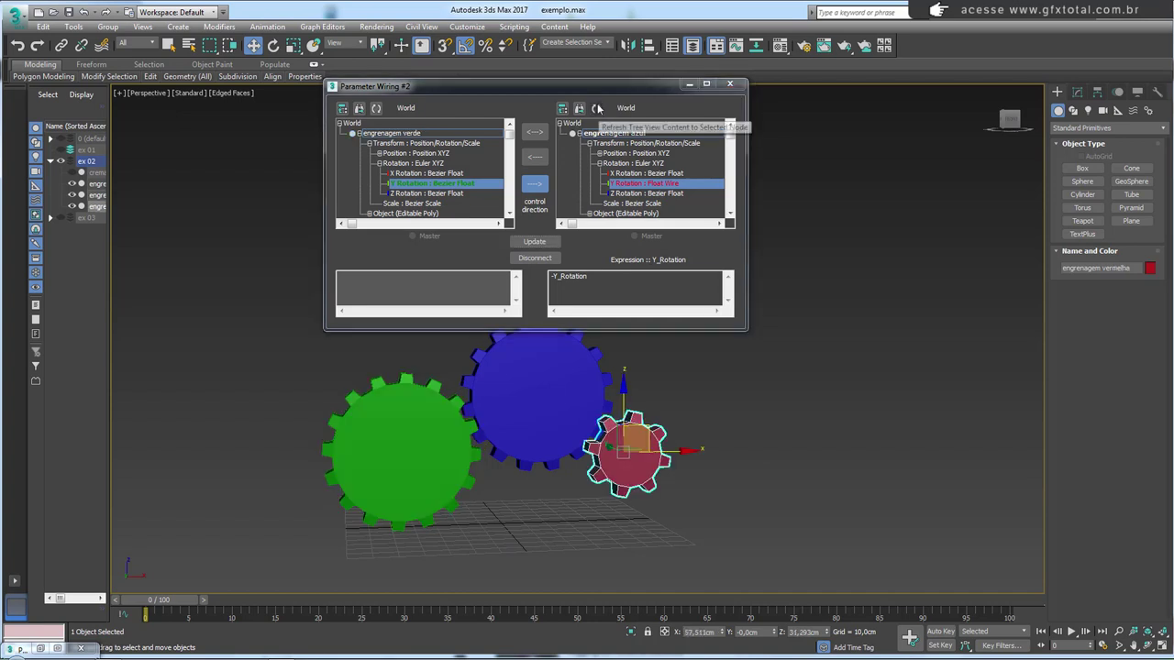
left_click(569, 134)
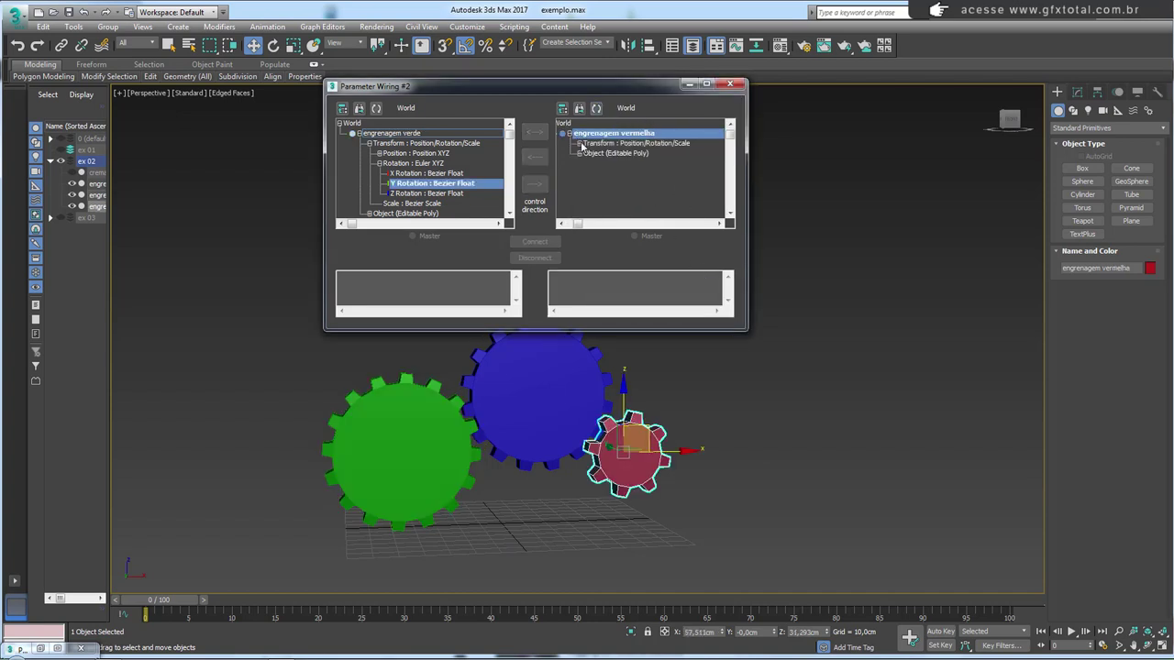
left_click(579, 144)
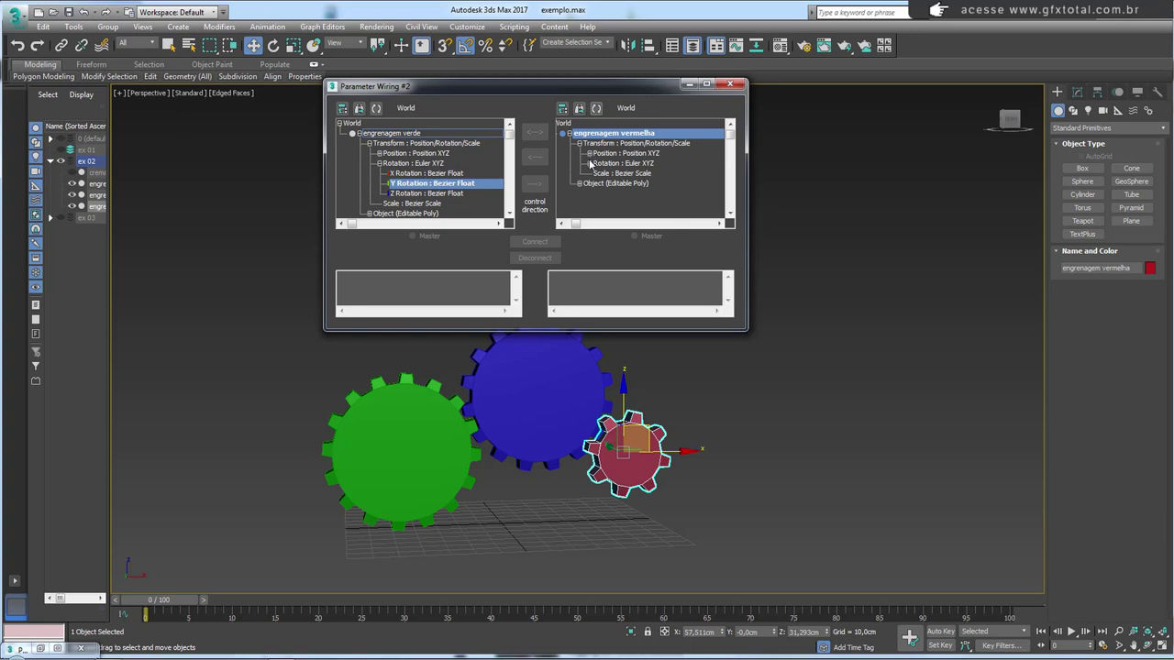
left_click(588, 163)
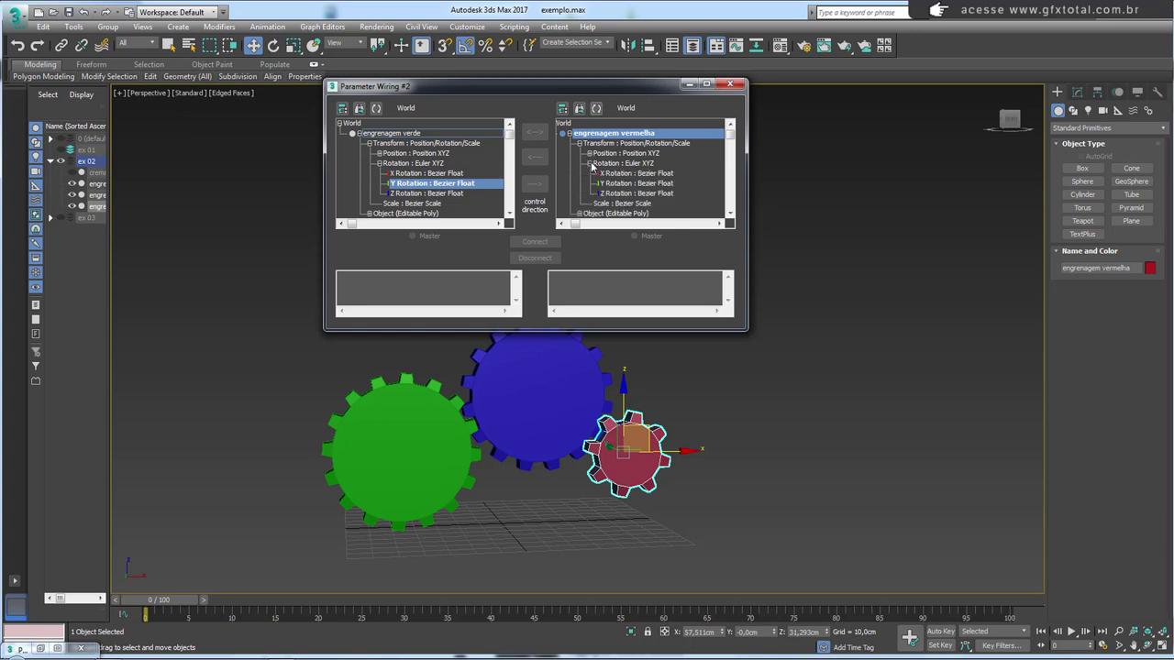
left_click(647, 183)
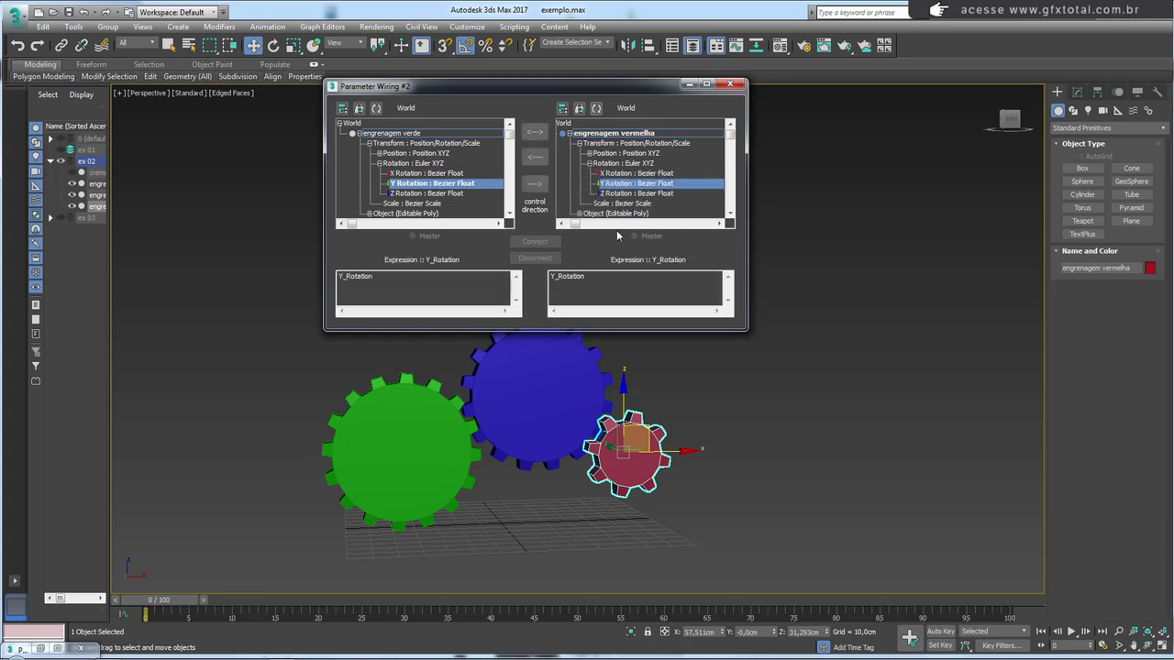
left_click(534, 183)
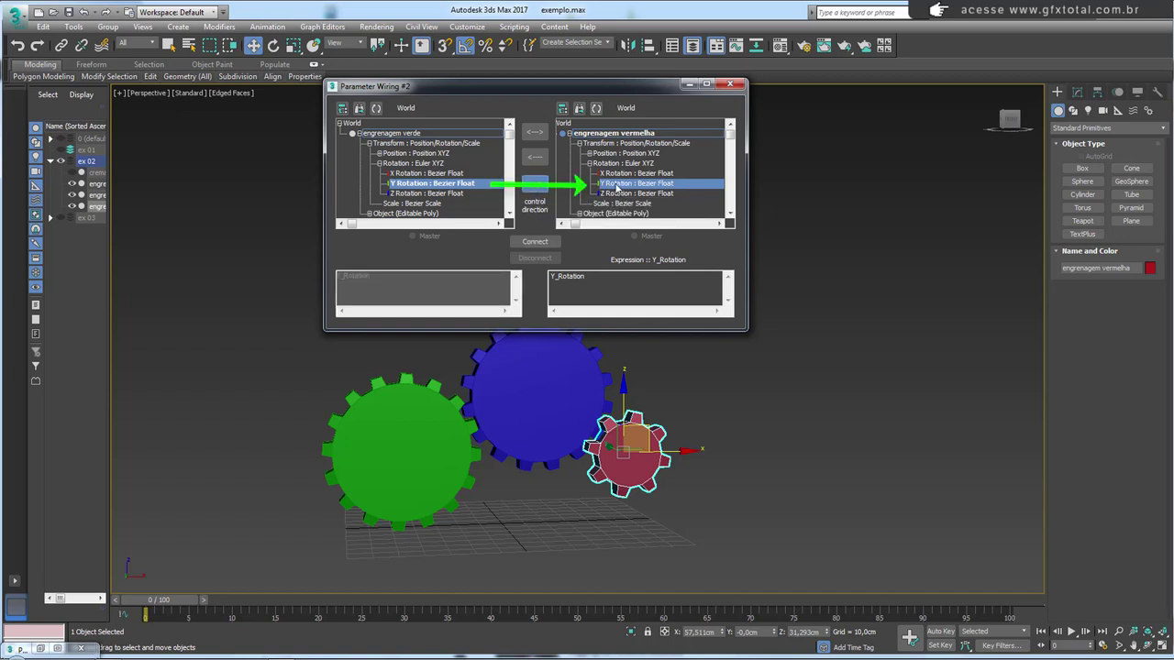
left_click(535, 241)
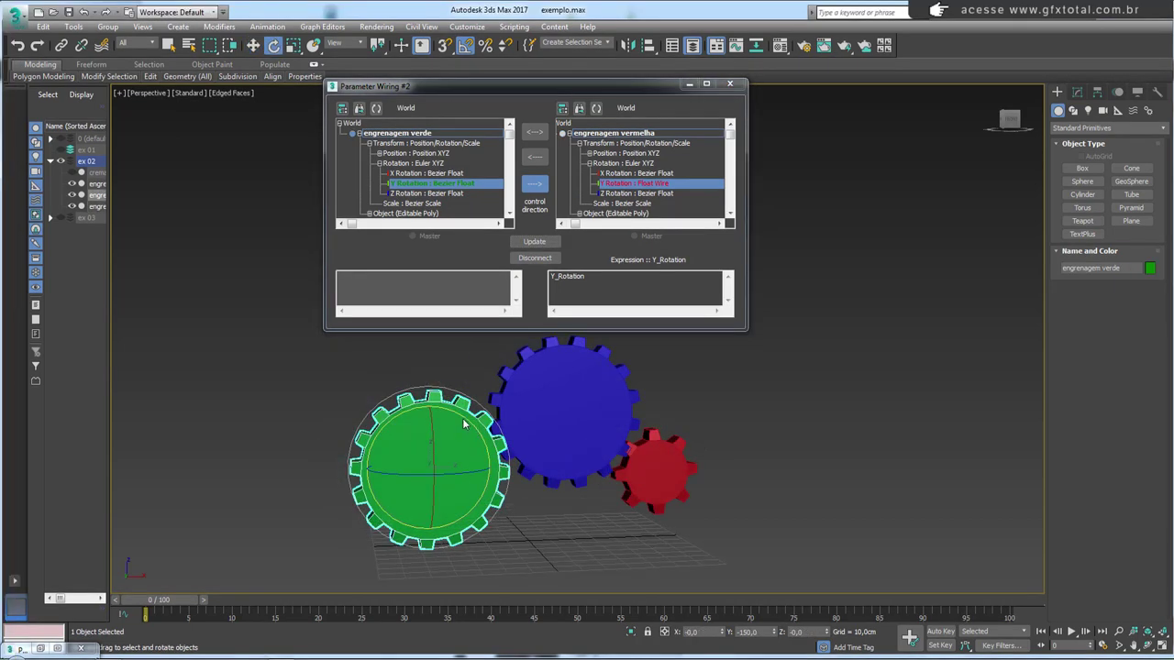
Rotate the green gear 90 degrees to test, then edit the red gear's expression to Y_Rotation*2.
mouse_move(463, 424)
left_mouse_down()
mouse_move(571, 585)
mouse_move(531, 480)
mouse_move(711, 432)
left_mouse_up()
mouse_move(684, 444)
middle_mouse_down("alt")
mouse_move(654, 469)
mouse_move(671, 449)
mouse_move(721, 527)
middle_mouse_up("alt")
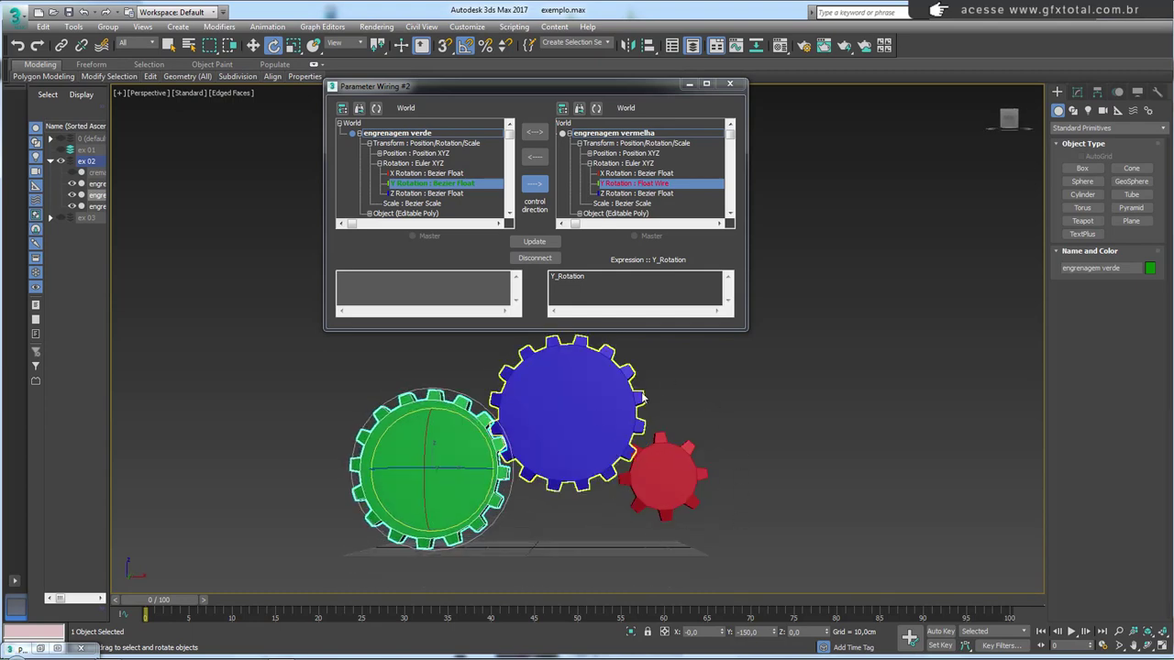
middle_click_drag(647, 519, 645, 461, "alt")
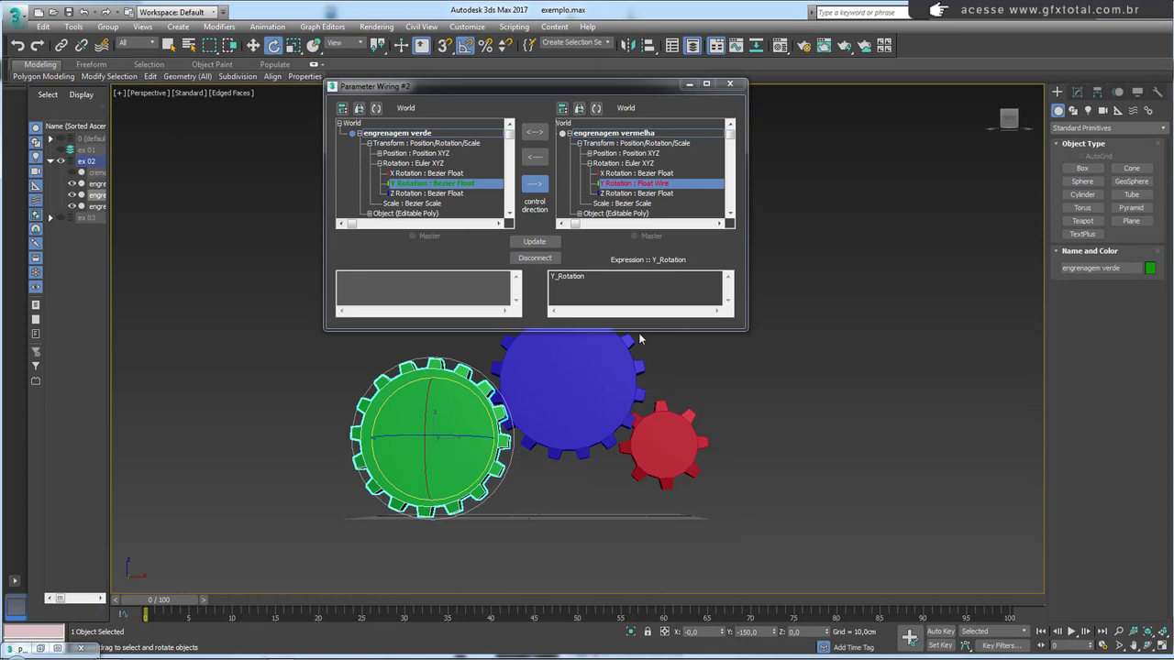
left_click(607, 278)
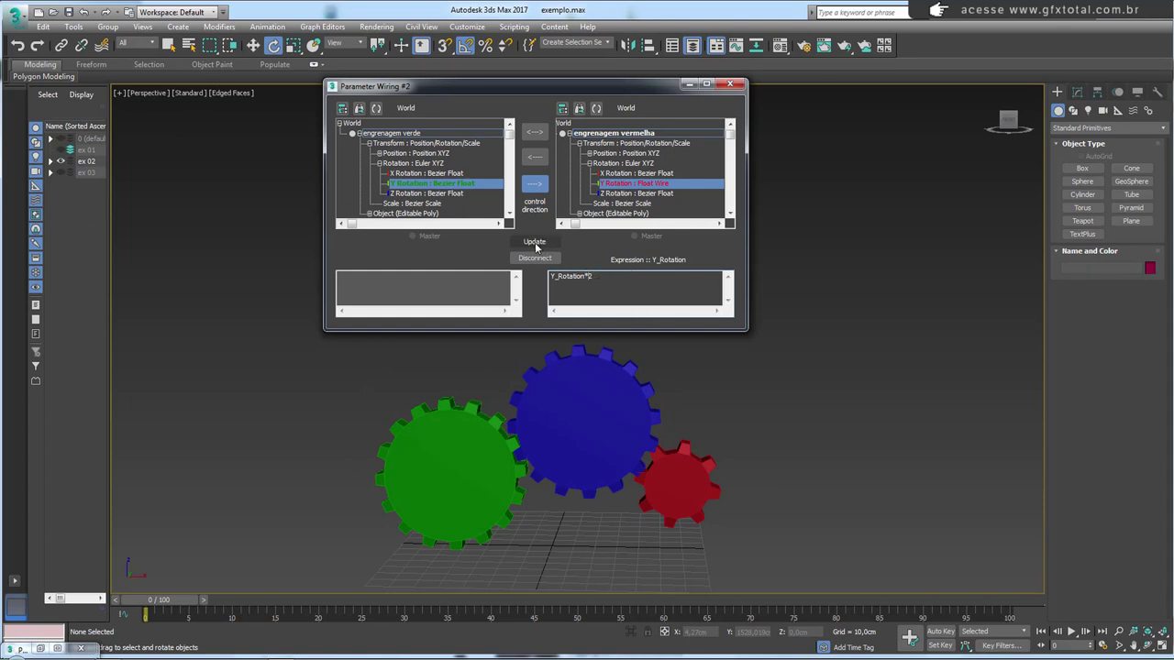
Spin the green gear to watch the red gear follow, then try rotating the red gear directly.
left_click(487, 426)
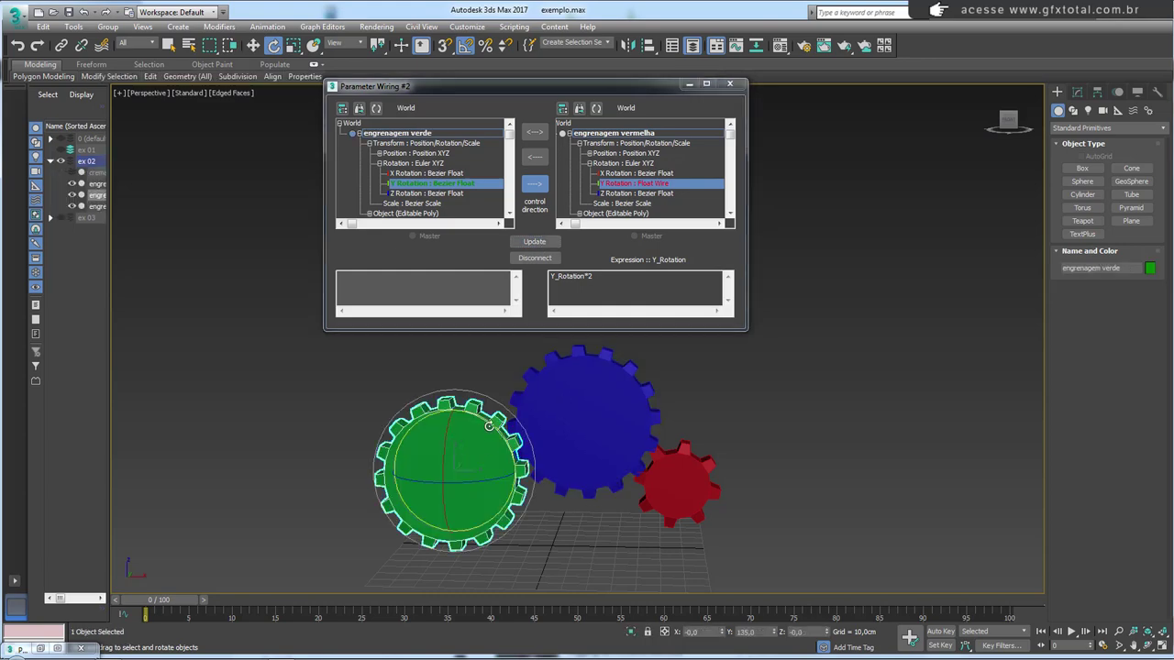
left_click_drag(488, 426, 547, 524)
mouse_move(556, 543)
left_mouse_down()
mouse_move(587, 611)
mouse_move(631, 81)
left_mouse_up()
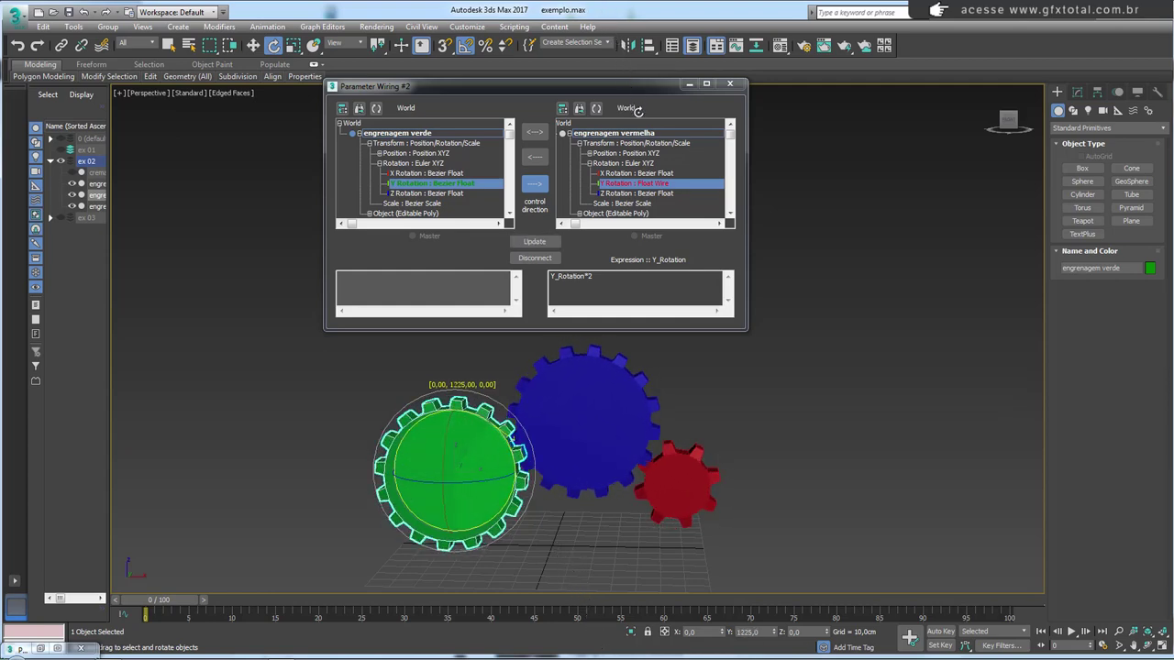
left_click_drag(631, 81, 650, 188)
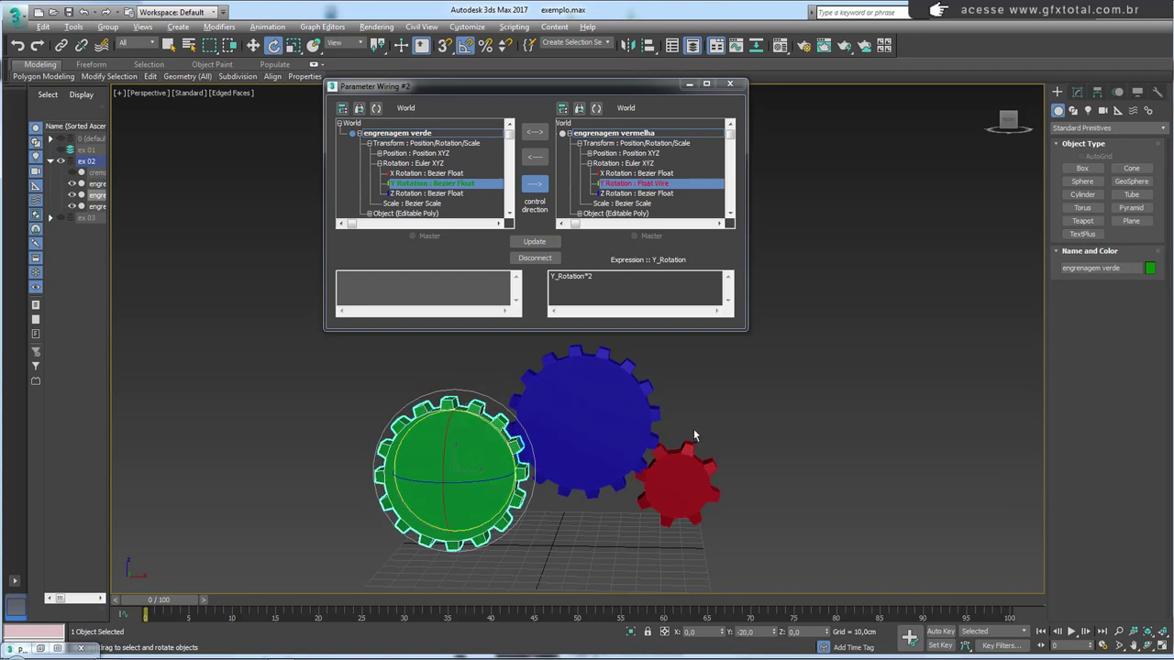
left_click(683, 457)
scroll(711, 410, "up", 2)
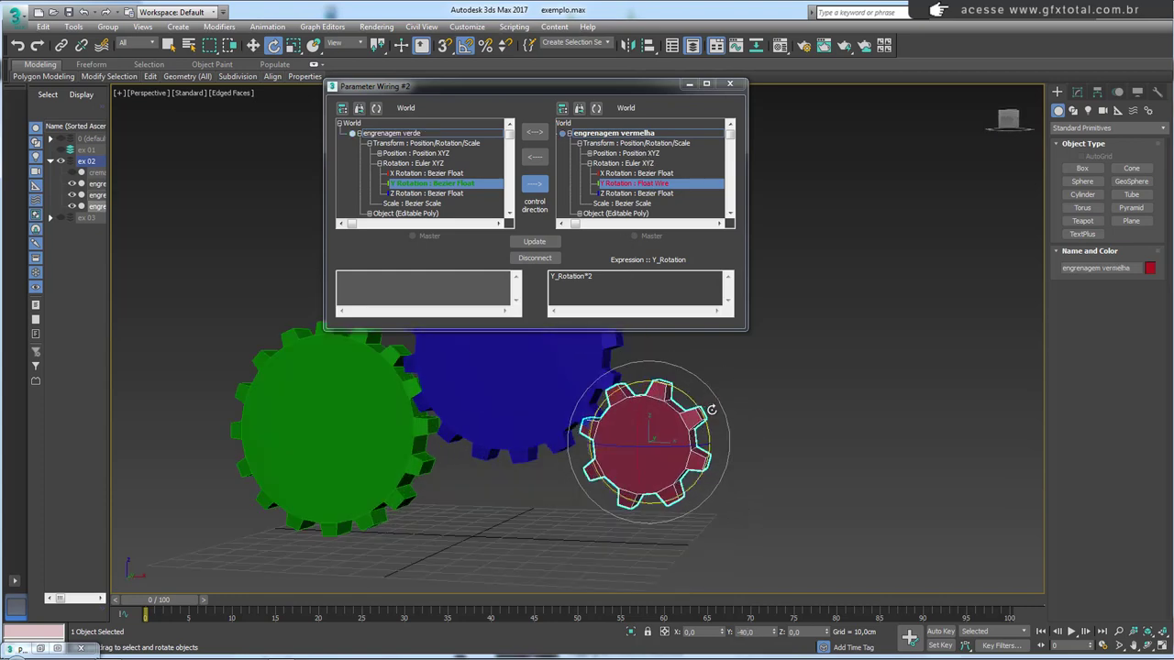
mouse_move(688, 398)
left_mouse_down()
mouse_move(721, 455)
mouse_move(740, 401)
left_mouse_up()
type("+")
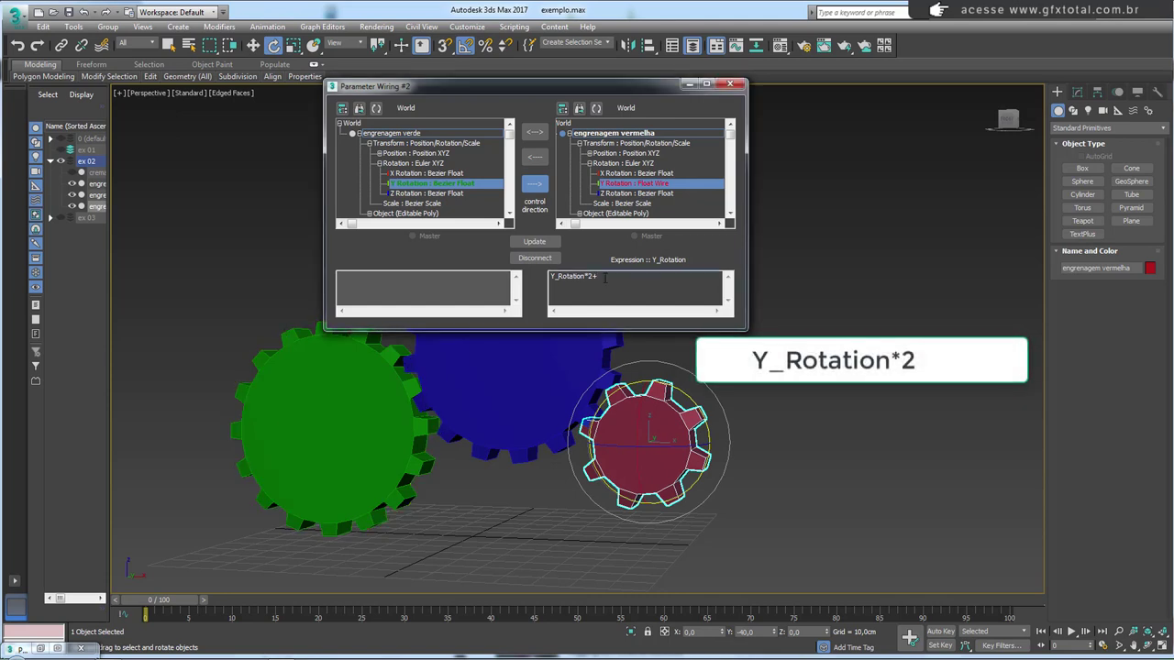
Set the red gear's expression to Y_Rotation*2+50 and rotate the green gear to 120 degrees to check the mesh.
type("50")
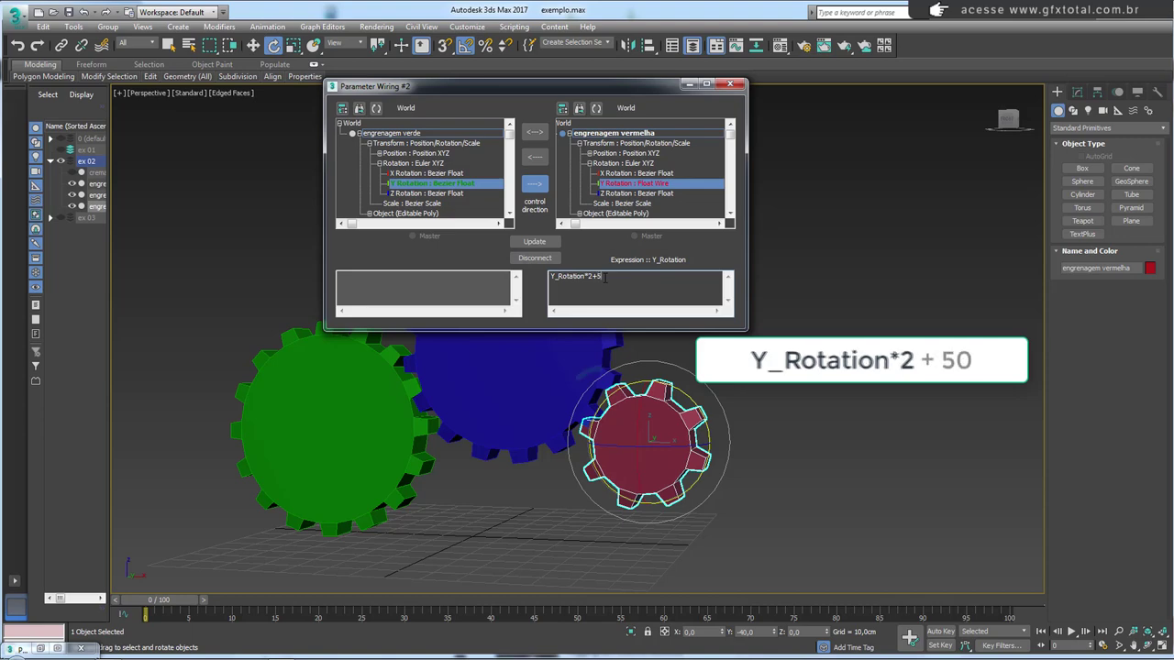
left_click(535, 242)
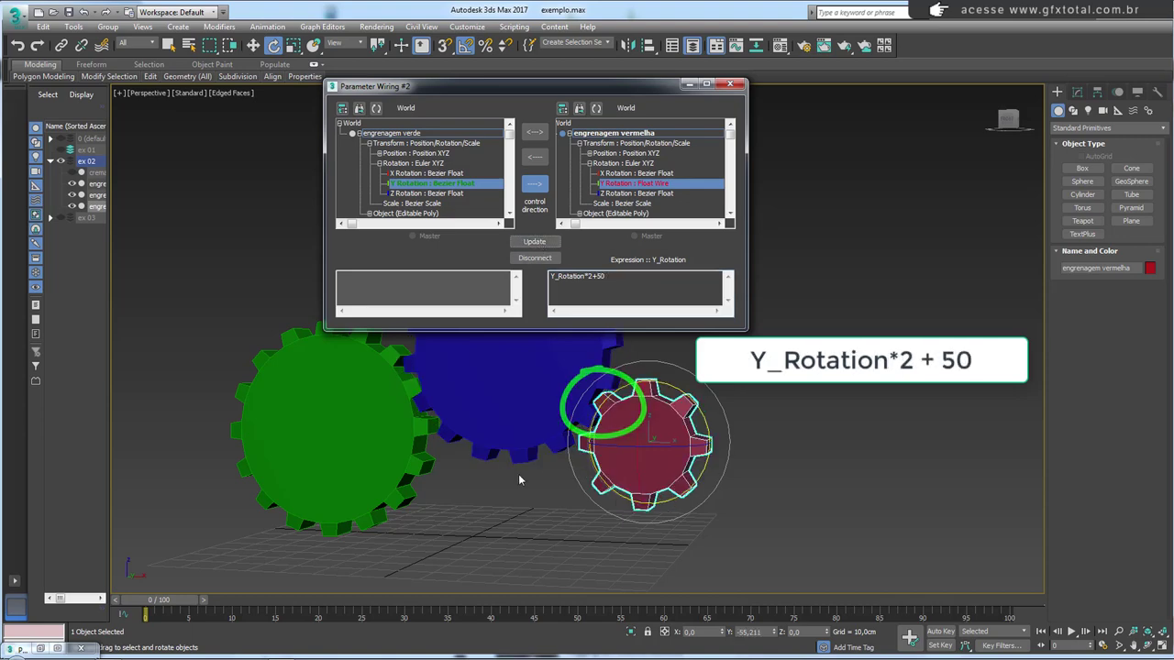
middle_click_drag(518, 474, 384, 470, "alt")
left_click(383, 470)
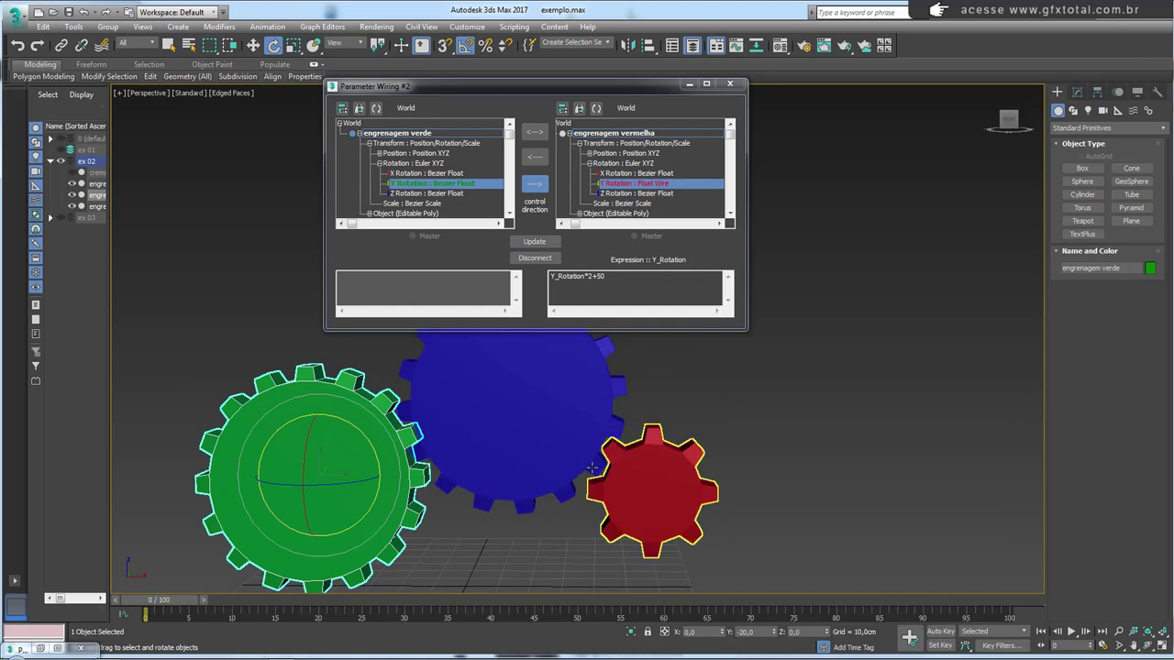
left_click_drag(362, 433, 450, 570)
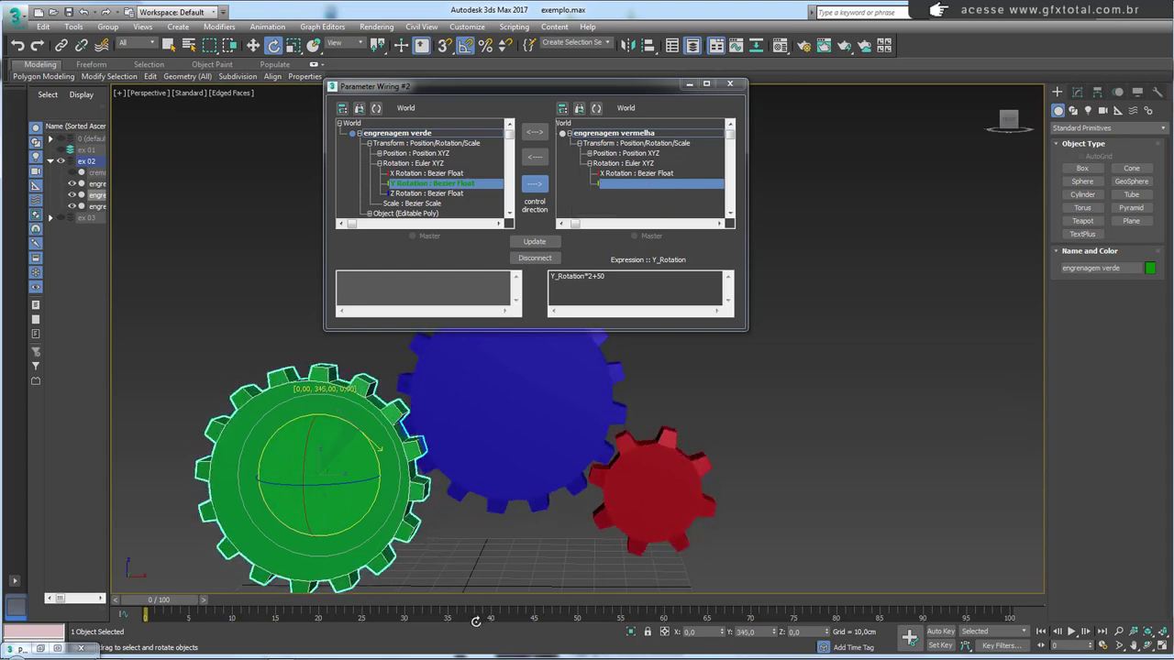
left_click_drag(449, 570, 414, 507)
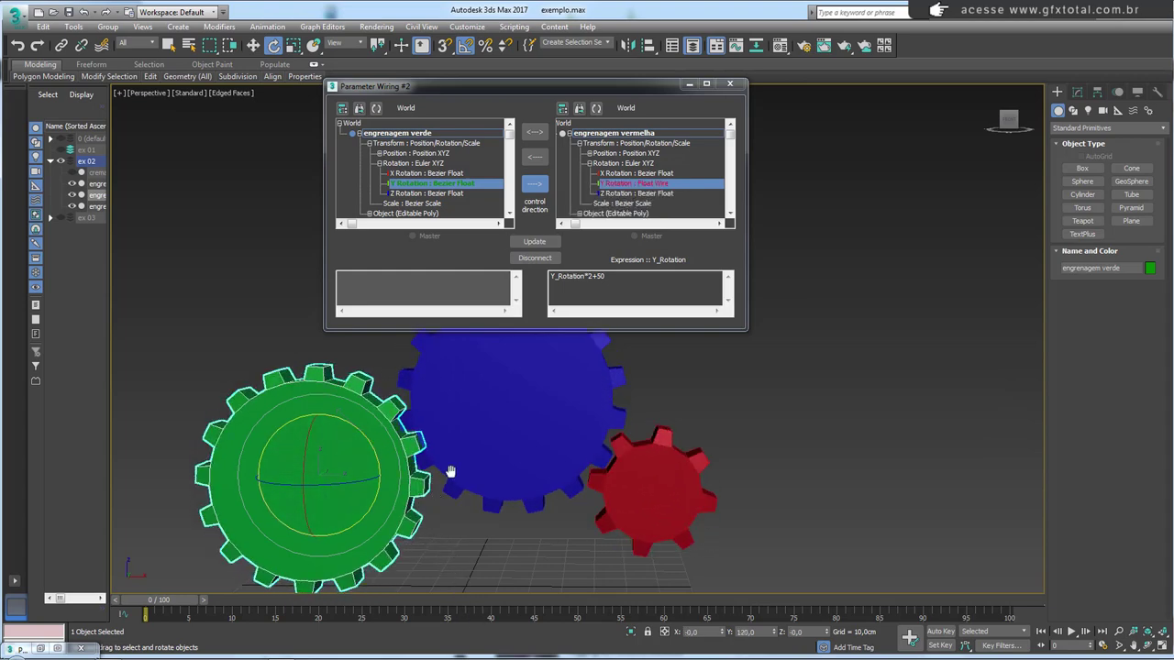
scroll(534, 398, "down", 3)
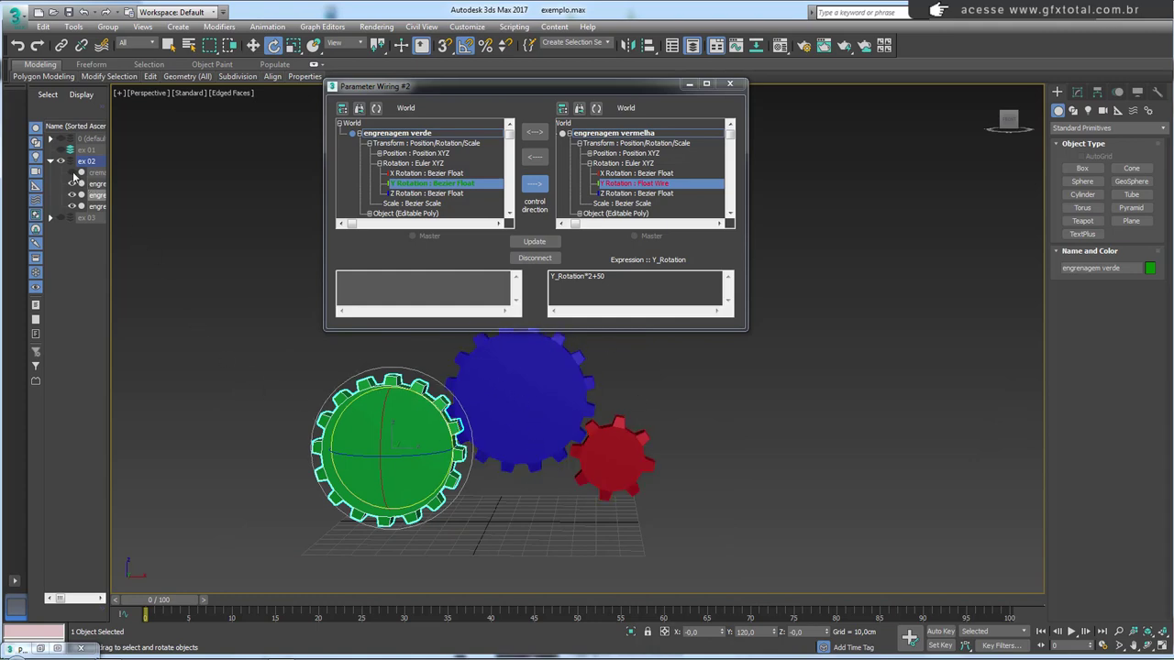
Unhide the cremalheira rack and turn the green gear to 160 degrees about Y.
left_click(73, 172)
mouse_move(545, 459)
middle_mouse_down("alt")
mouse_move(514, 458)
mouse_move(547, 452)
mouse_move(533, 470)
middle_mouse_up("alt")
scroll(533, 470, "down", 3)
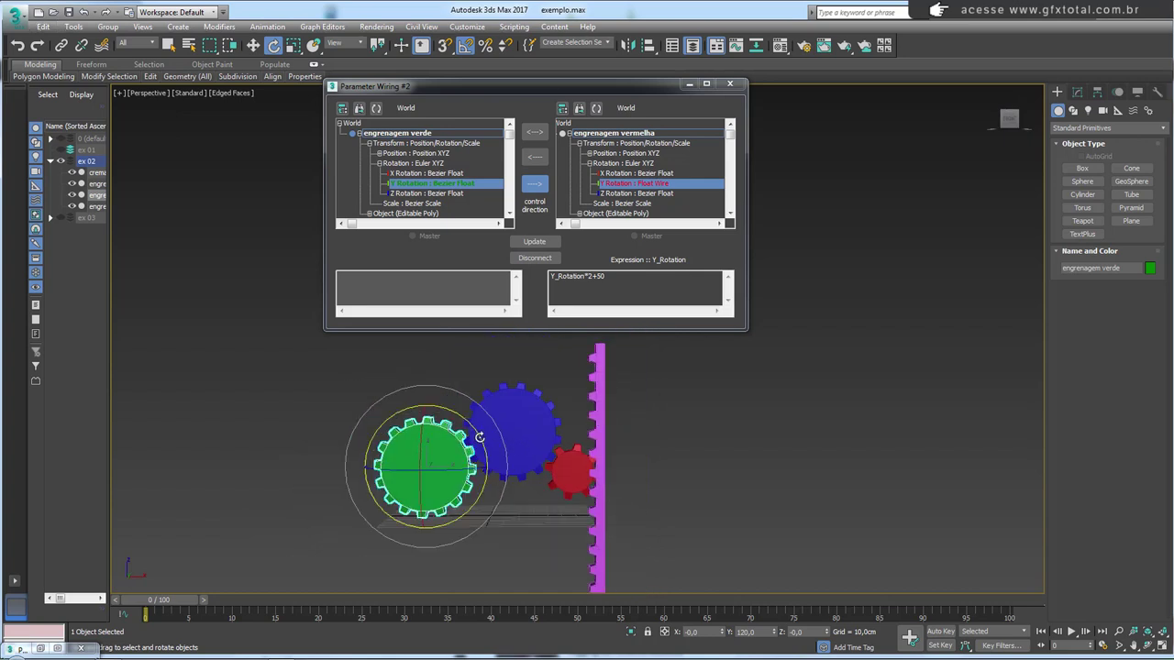
left_click_drag(478, 437, 511, 540)
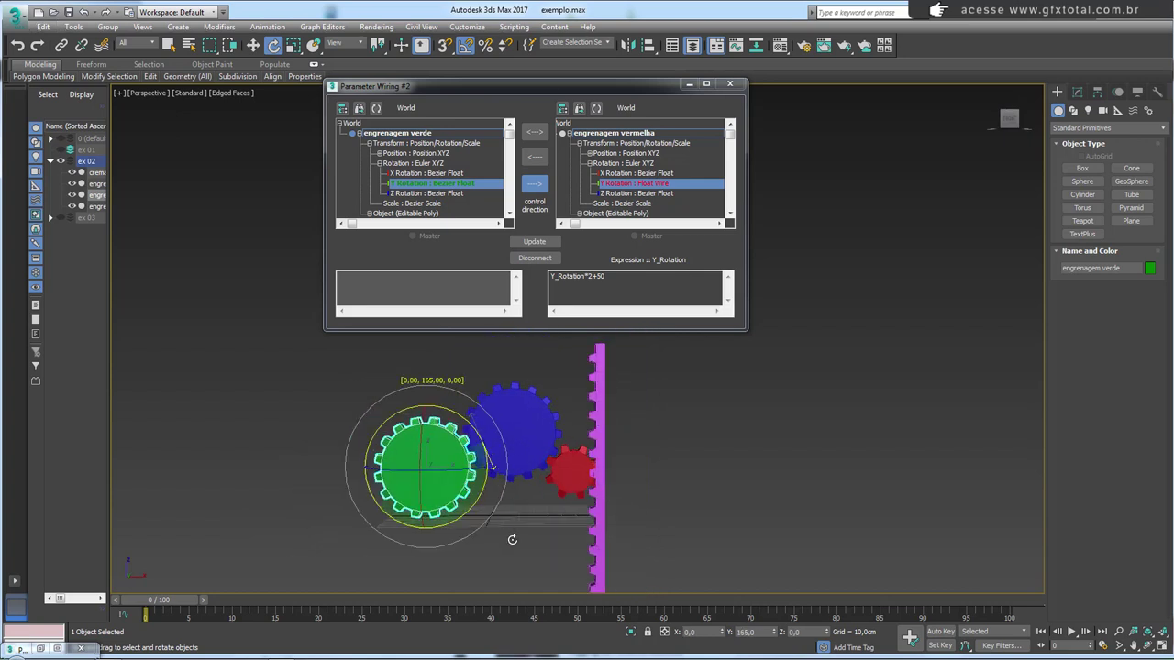
left_click_drag(512, 539, 506, 527)
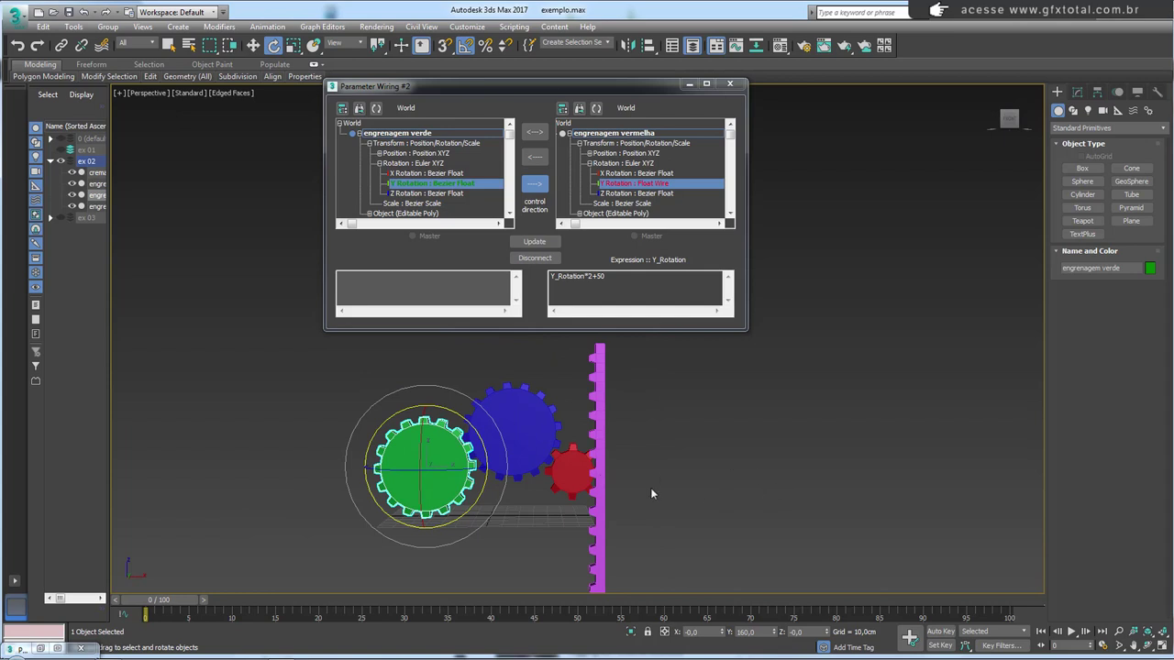
Move the rack so its teeth sit against the red gear.
middle_click_drag(650, 493, 662, 472, "alt")
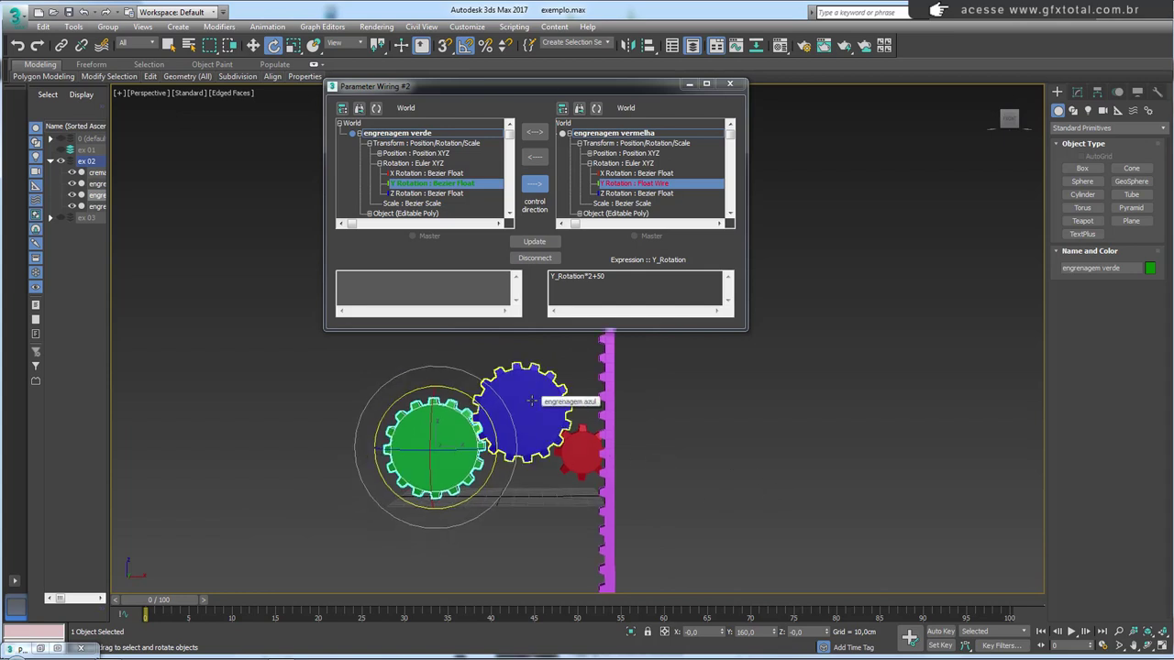
left_click(609, 408)
key("w")
left_click_drag(644, 477, 612, 431)
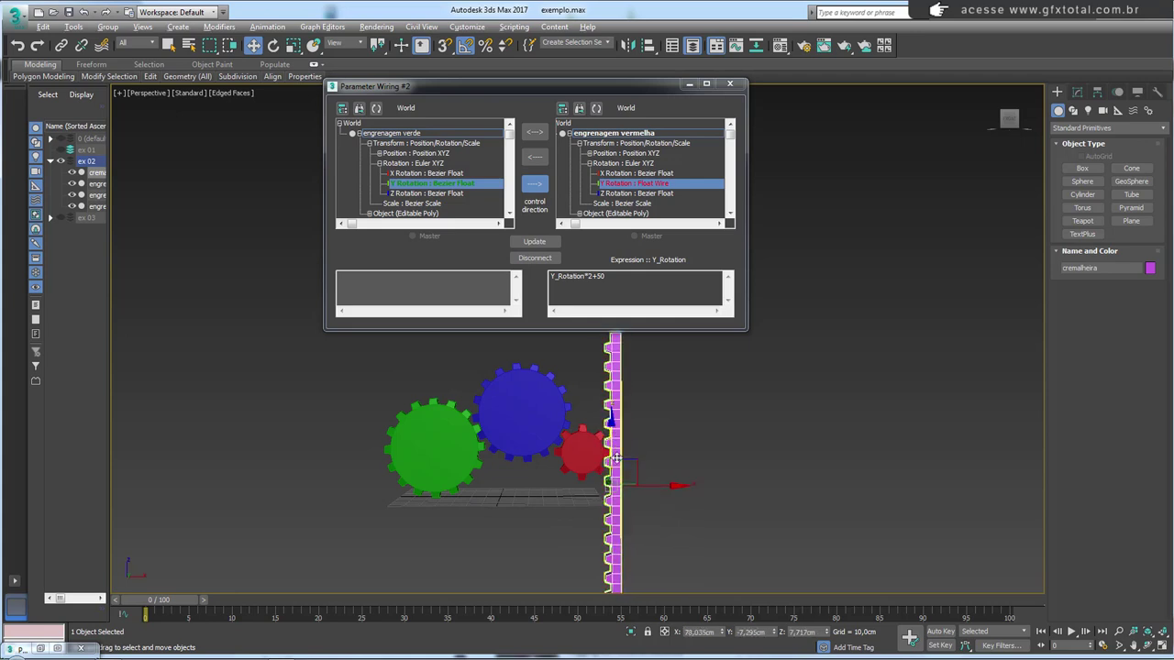
Connect cremalheira's Z Position as a one-way Float Wire driven by engrenagem verde's Y Rotation.
scroll(584, 505, "down", 4)
middle_click_drag(510, 361, 487, 364)
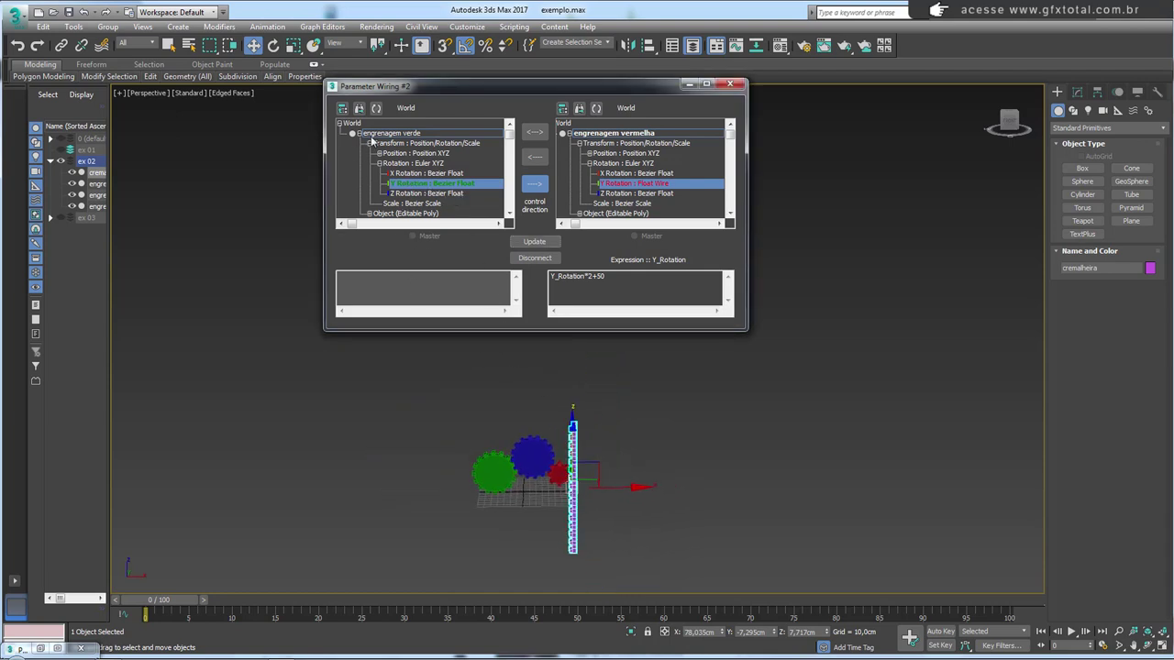
left_click_drag(620, 425, 568, 438)
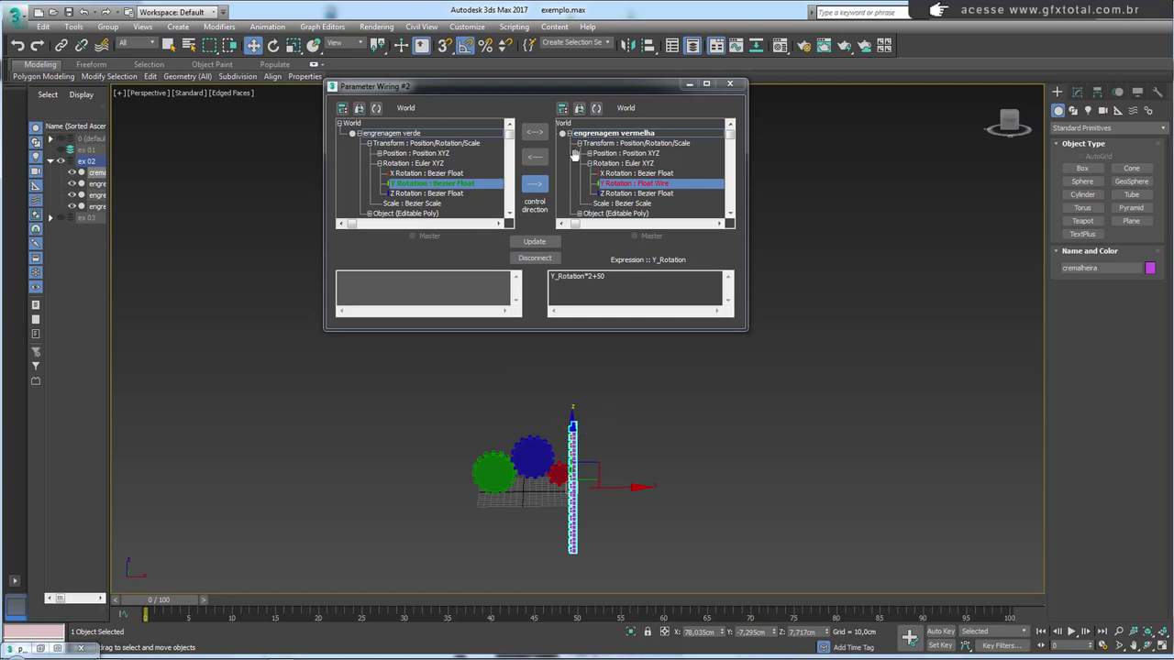
left_click(596, 108)
left_click(568, 134)
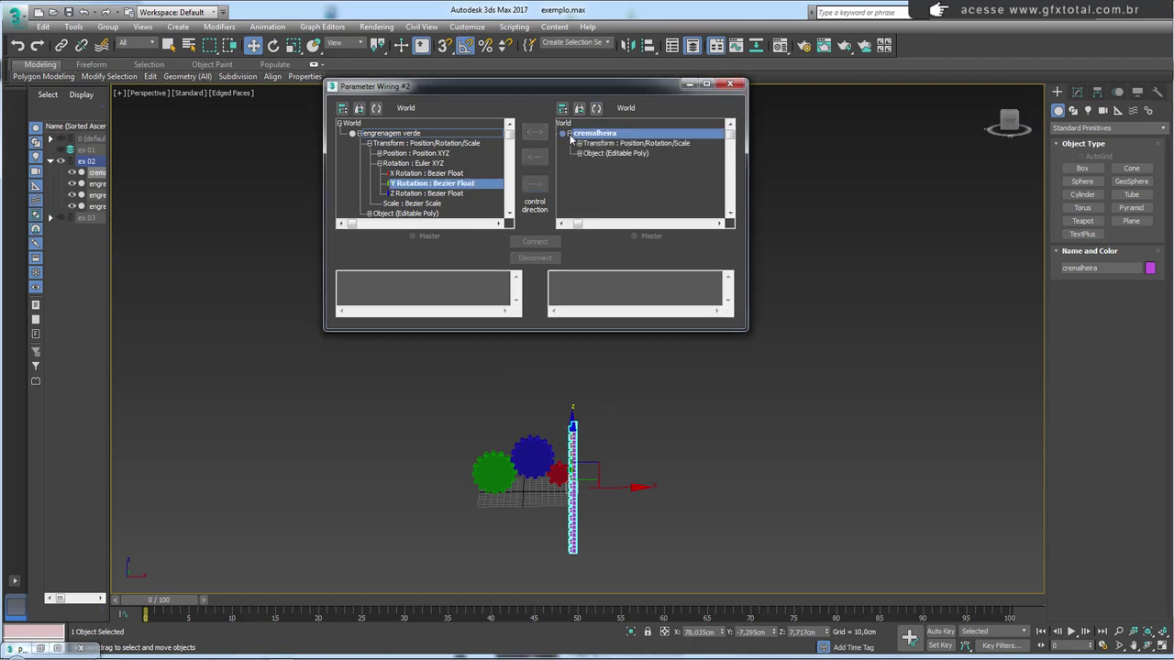
left_click(578, 144)
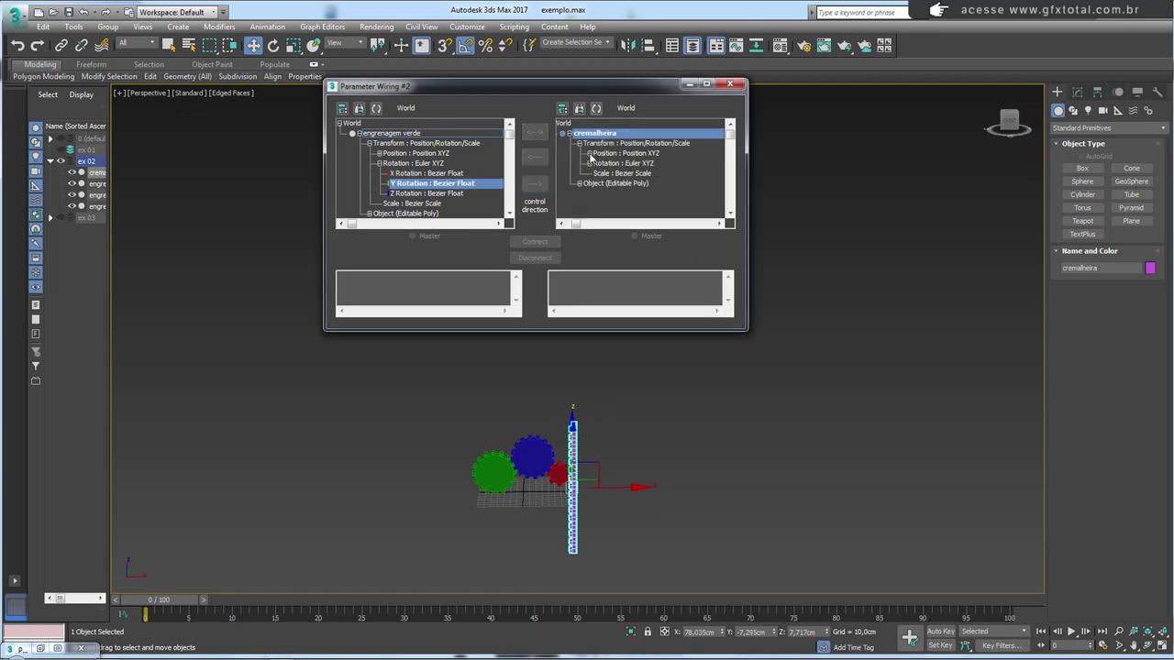
left_click(588, 153)
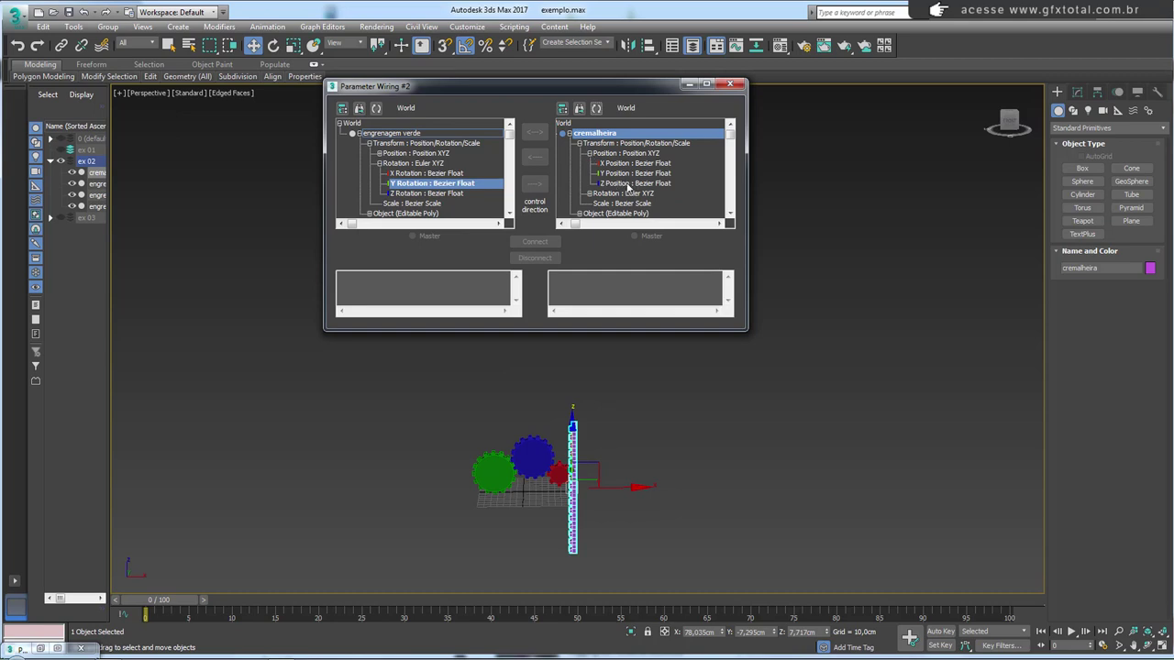
left_click(616, 184)
left_click(534, 183)
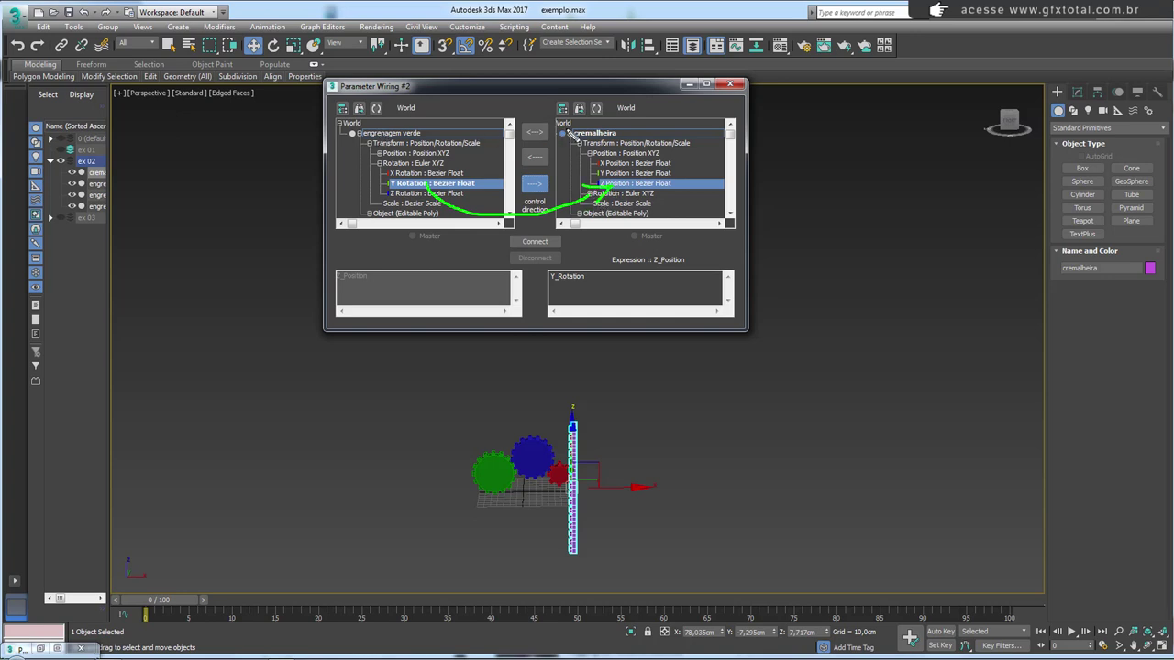
left_click(534, 241)
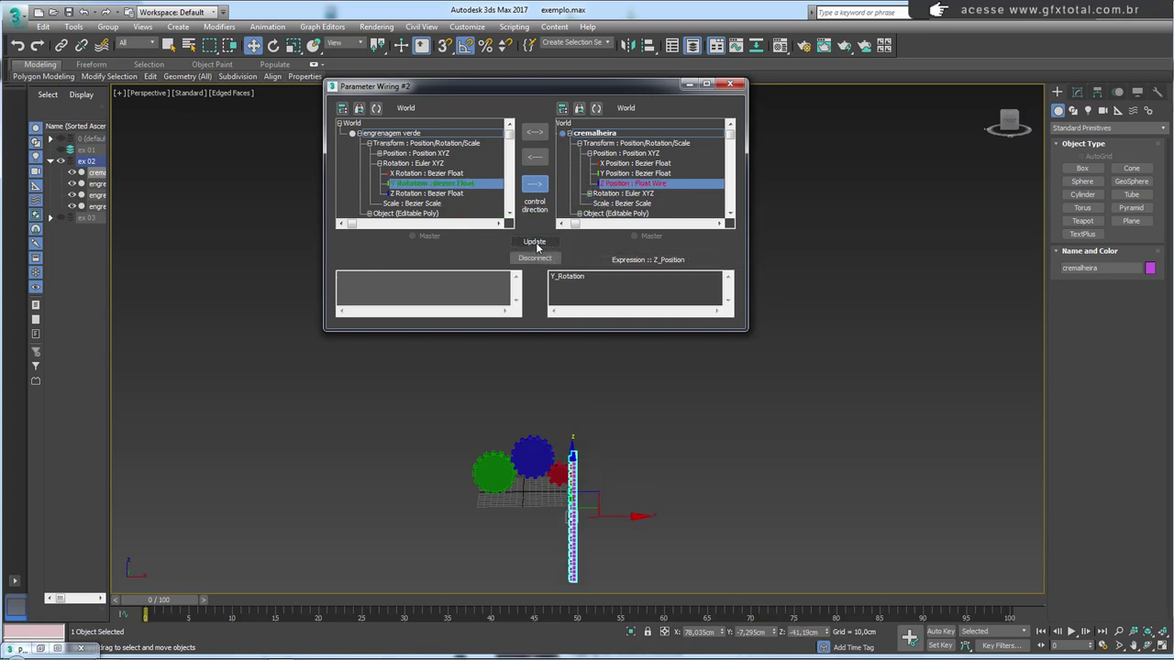
Rotate the green gear to see how the wired rack moves.
scroll(513, 414, "up", 3)
scroll(514, 415, "up", 2)
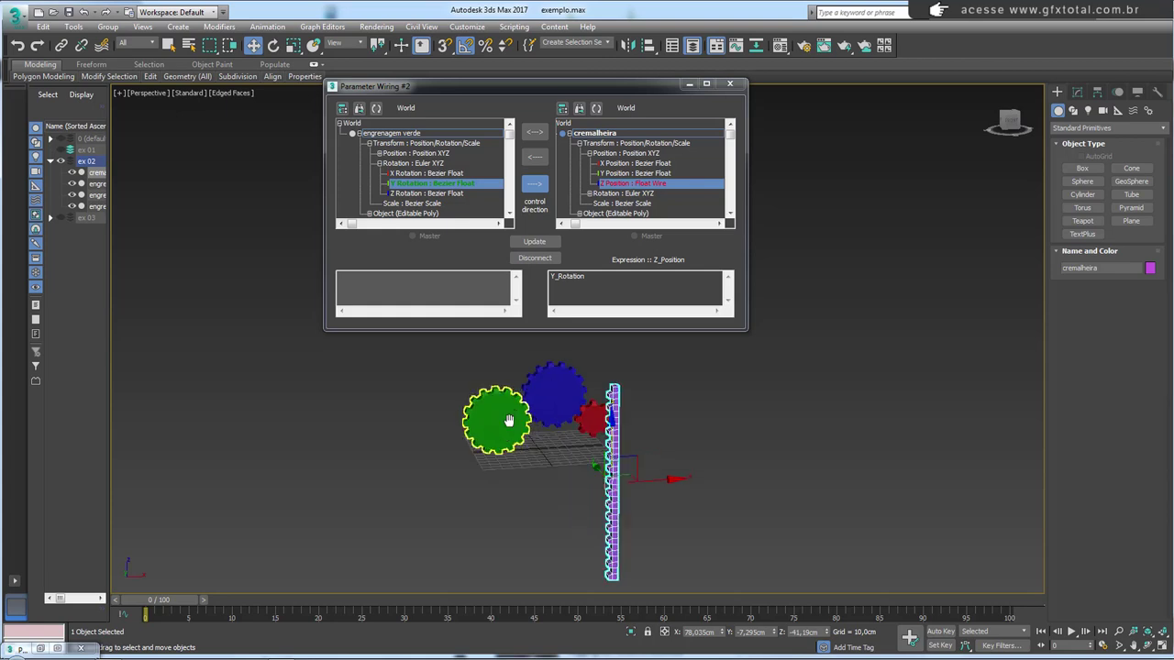
left_click(514, 415)
scroll(514, 414, "up", 2)
key("e")
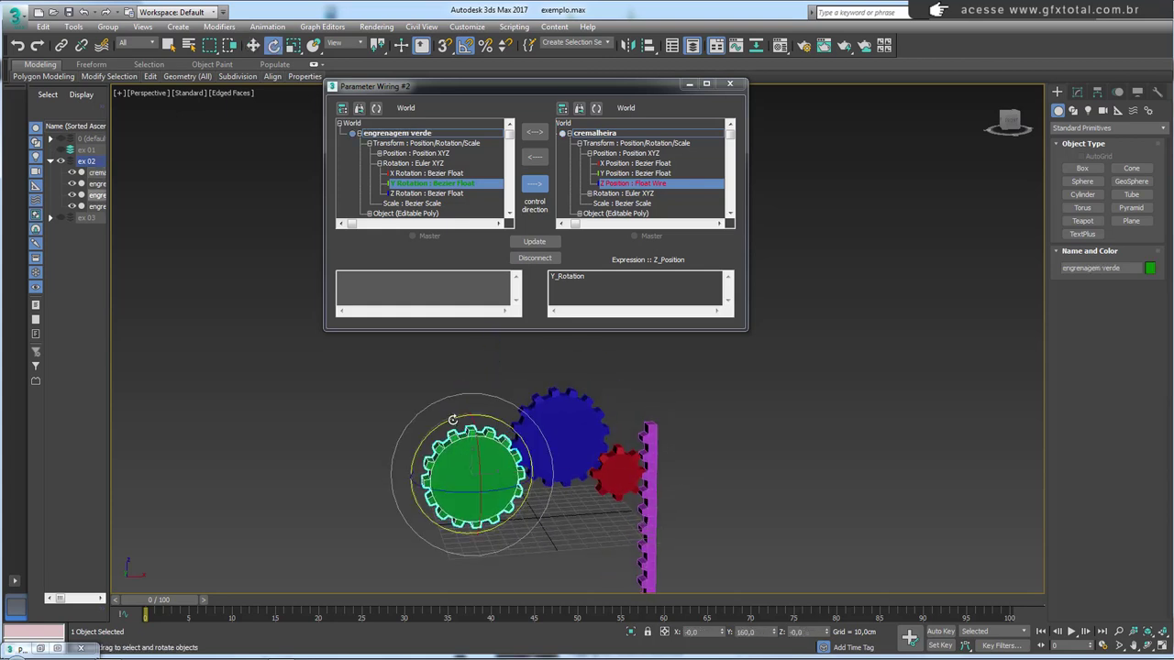
mouse_move(453, 420)
left_mouse_down()
mouse_move(432, 426)
mouse_move(1003, 358)
mouse_move(797, 364)
mouse_move(367, 456)
left_mouse_up()
Change the rack's expression to Y_Rotation*10 and rotate the green gear to test.
middle_click_drag(766, 398, 770, 403)
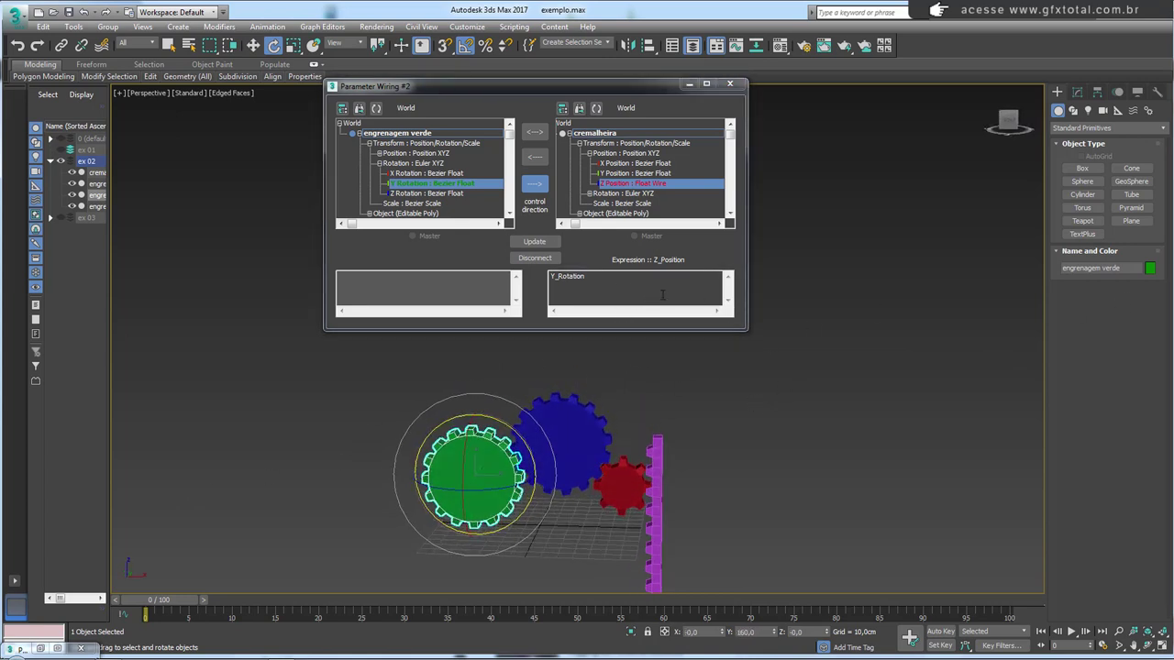
left_click(633, 286)
type("*10")
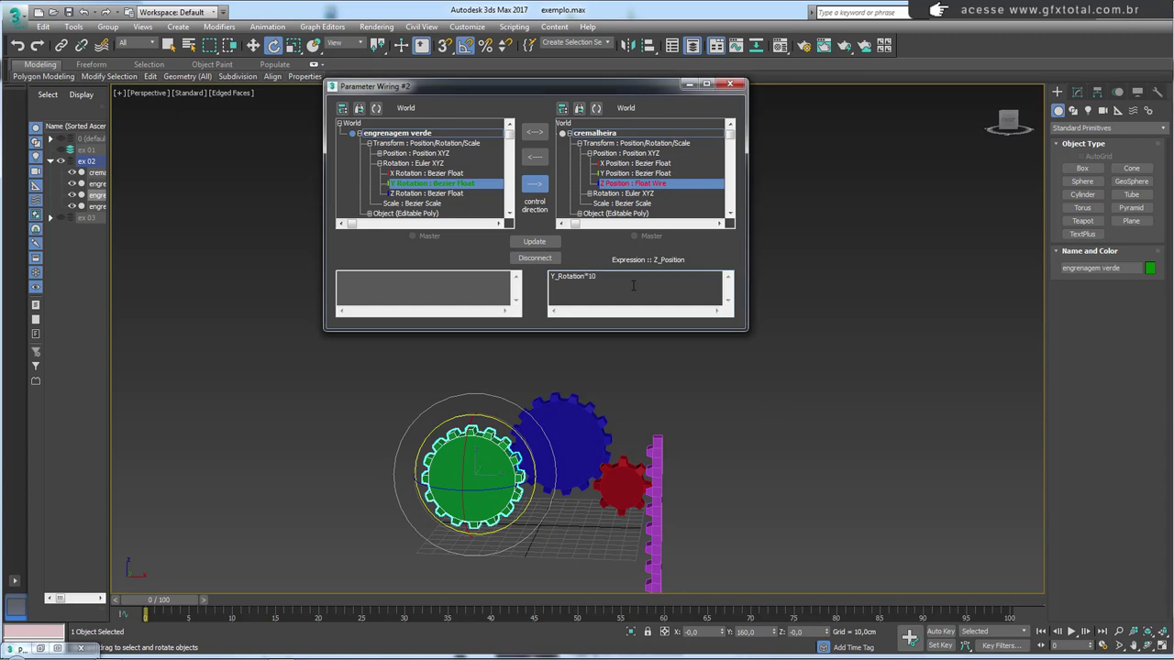
left_click(534, 241)
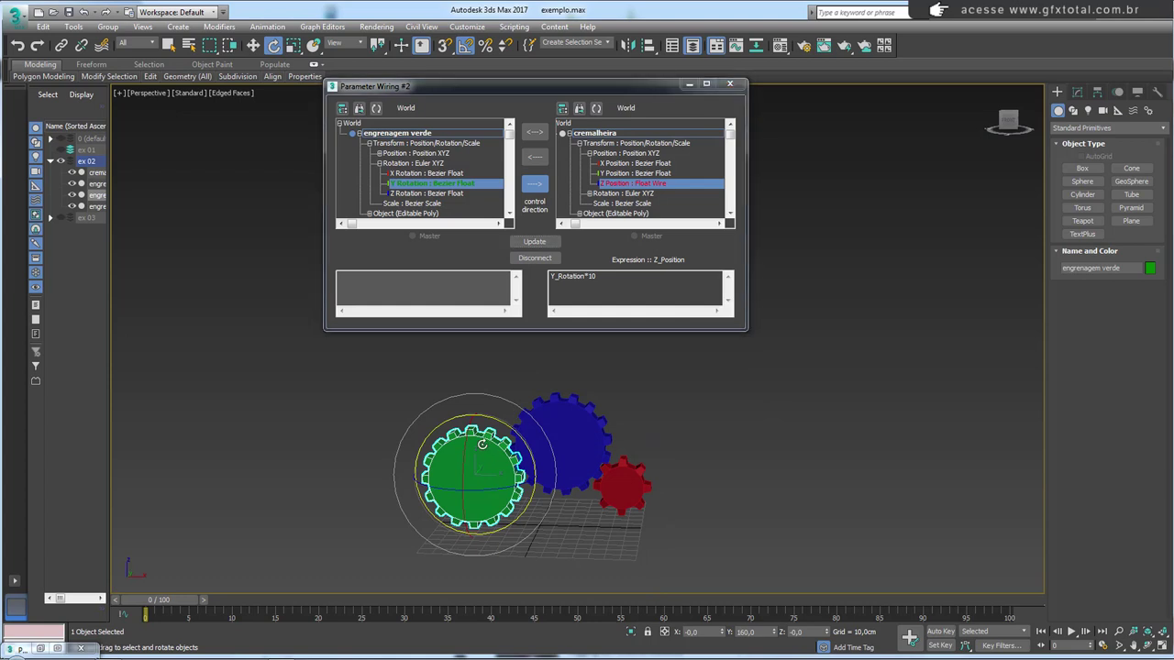
scroll(527, 423, "down", 5)
left_click_drag(540, 424, 555, 448)
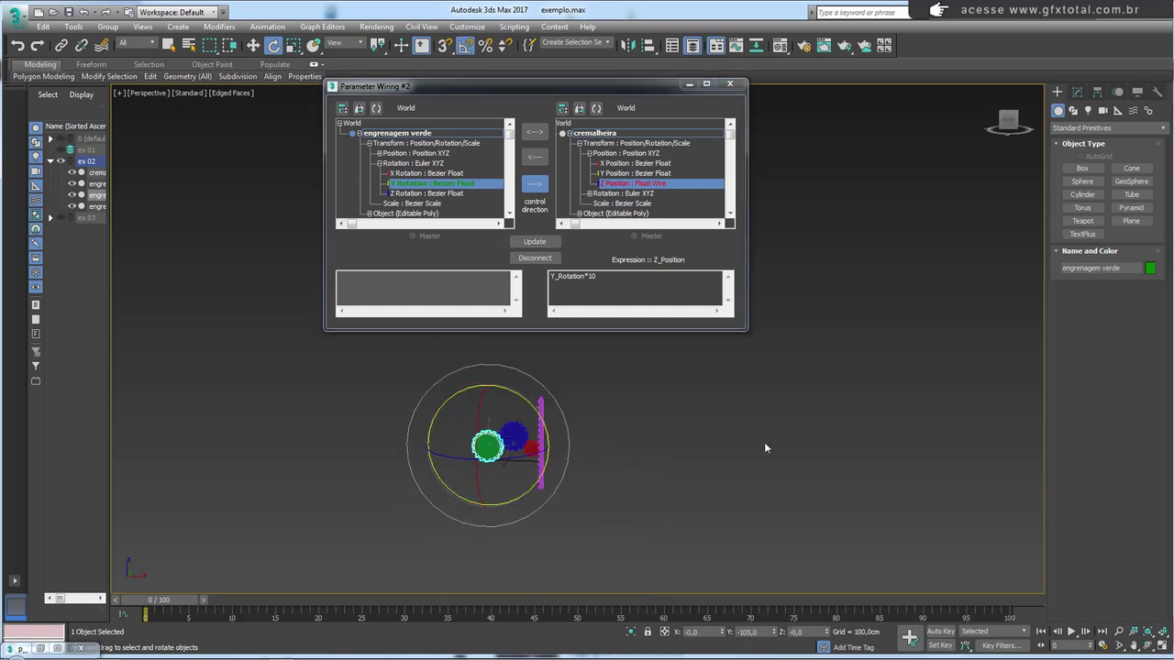
scroll(629, 448, "up", 2)
scroll(629, 448, "up", 4)
middle_click_drag(539, 351, 595, 447)
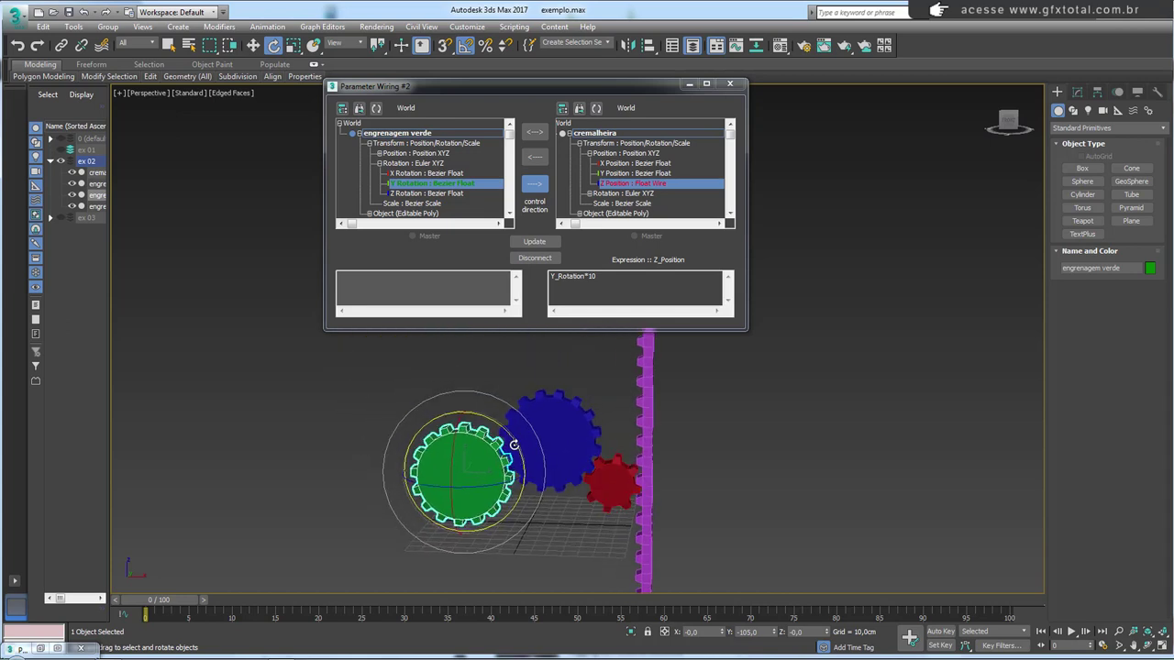
mouse_move(518, 444)
left_mouse_down()
mouse_move(508, 376)
mouse_move(556, 312)
left_mouse_up()
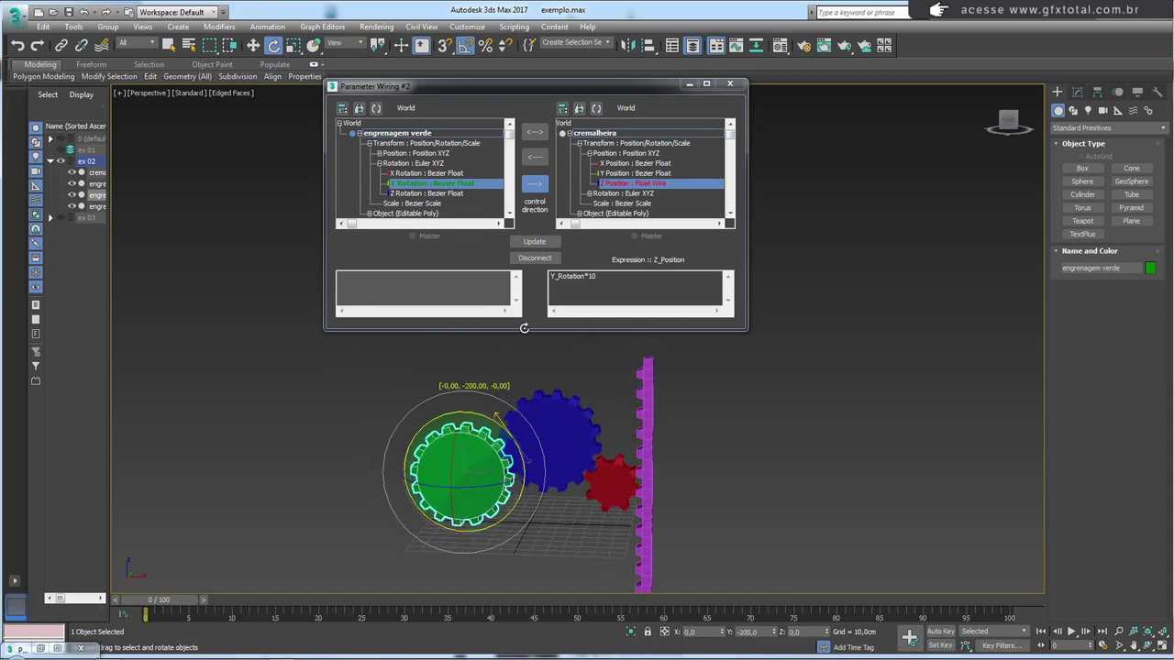
Negate and rescale the expression to -Y_Rotation*30, testing with the green gear at -50 degrees.
left_click(551, 276)
type("-")
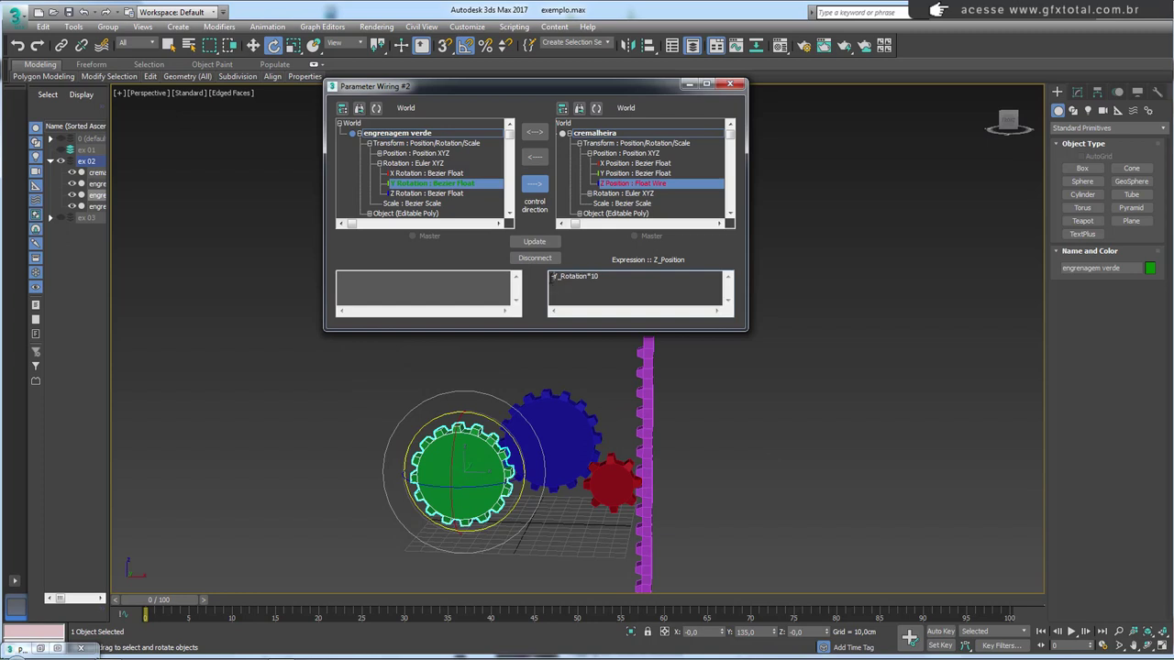
left_click(534, 243)
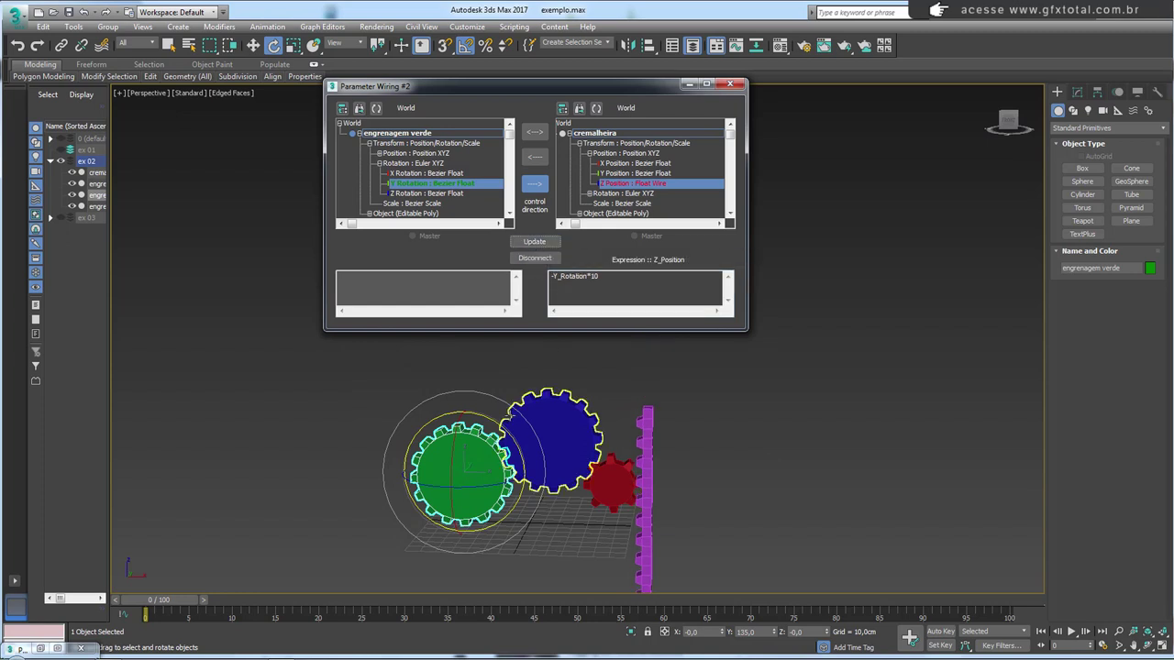
mouse_move(512, 419)
left_mouse_down()
mouse_move(489, 414)
mouse_move(499, 396)
left_mouse_up()
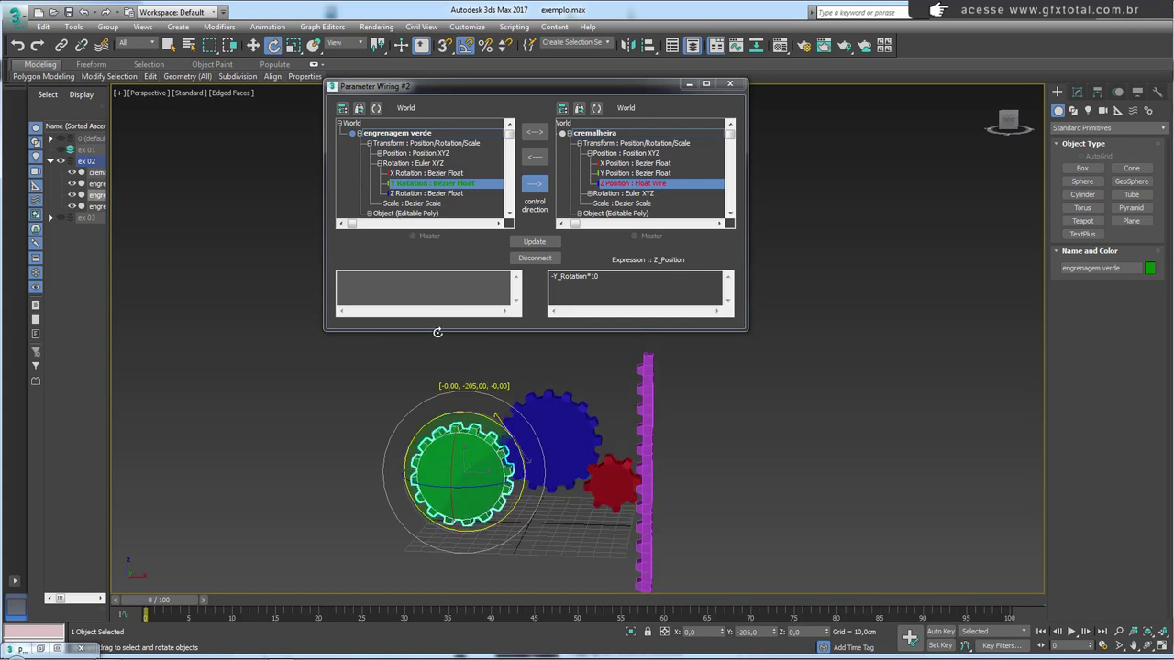
left_click(599, 276)
type("3")
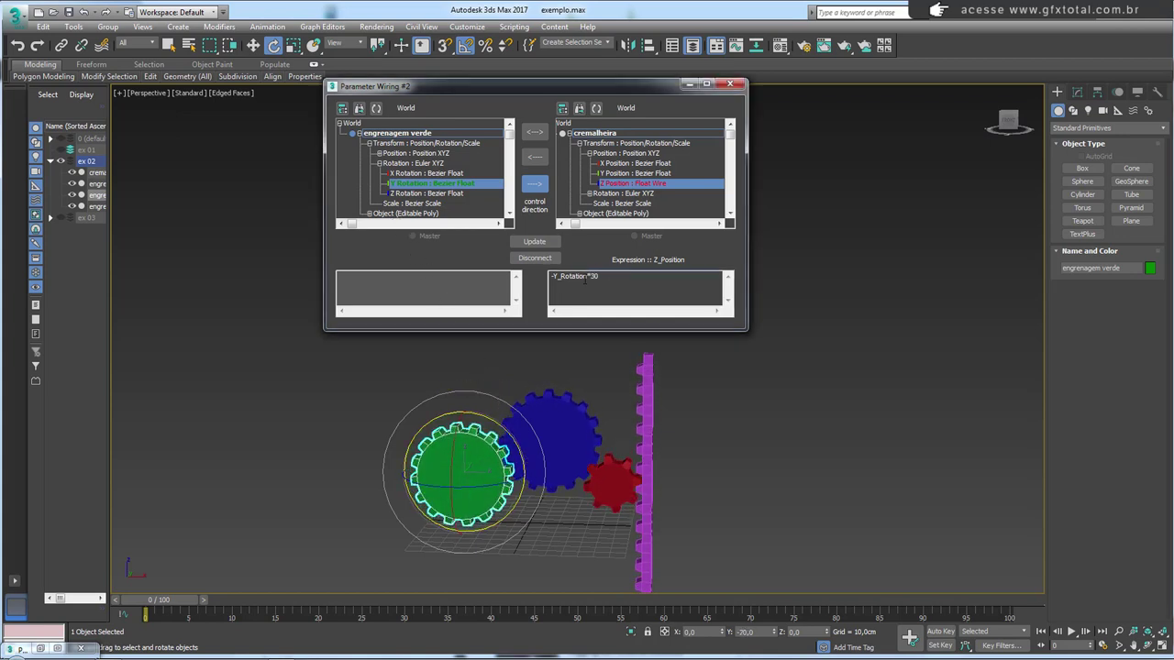
left_click(533, 241)
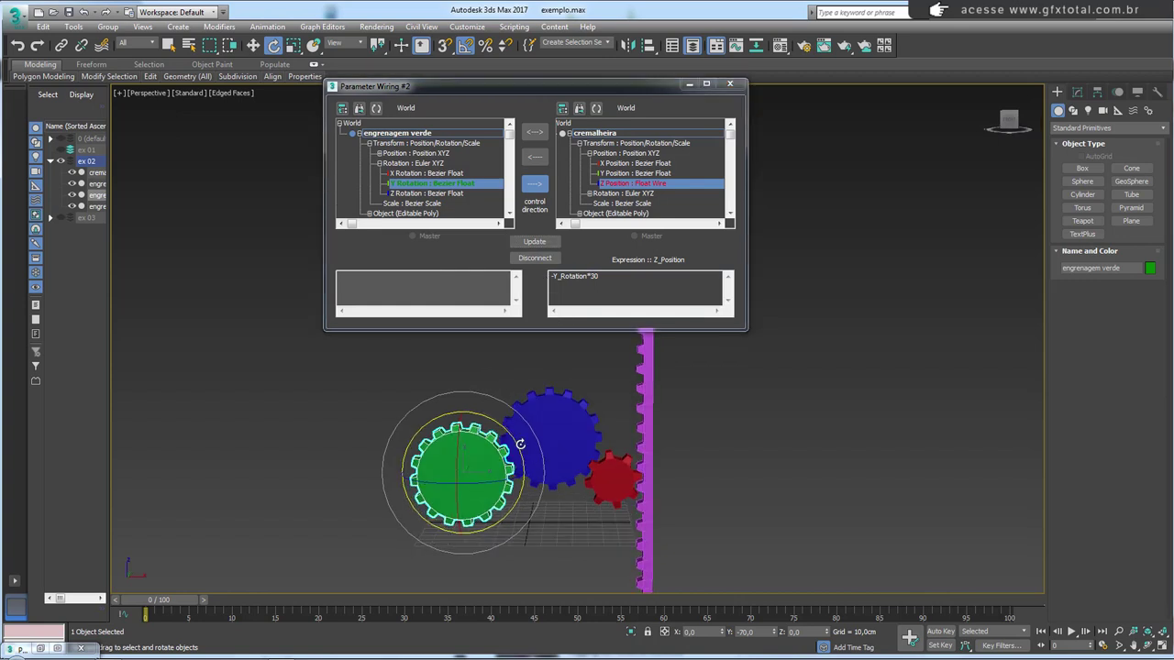
left_click_drag(519, 443, 550, 459)
scroll(610, 468, "up", 3)
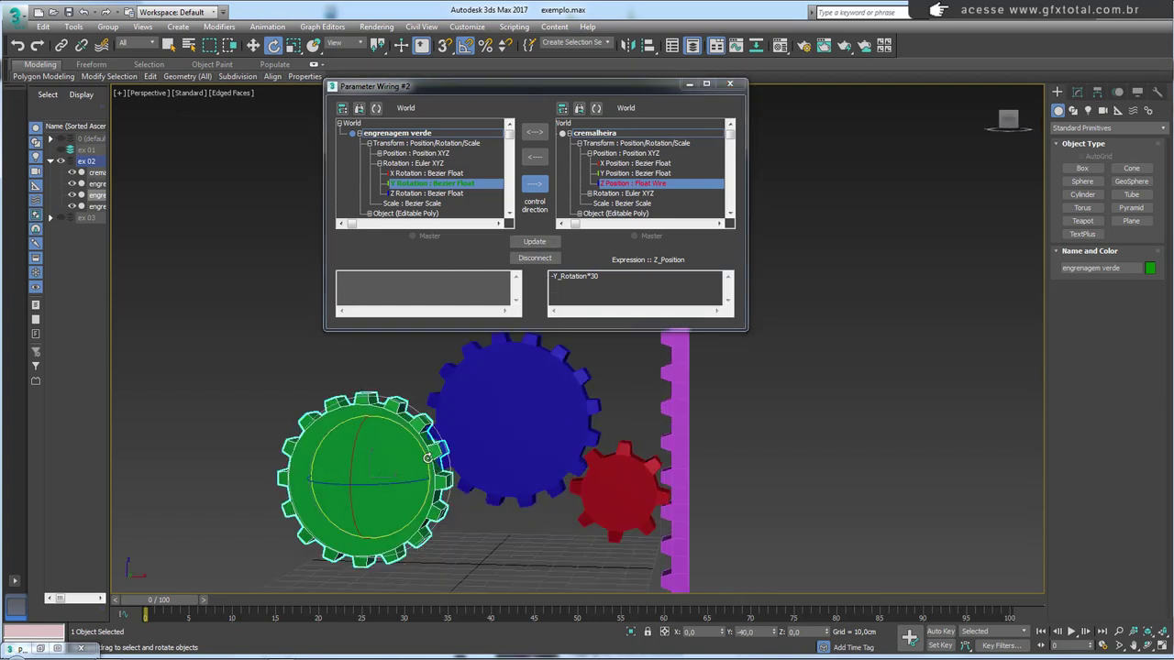
left_click_drag(427, 458, 416, 367)
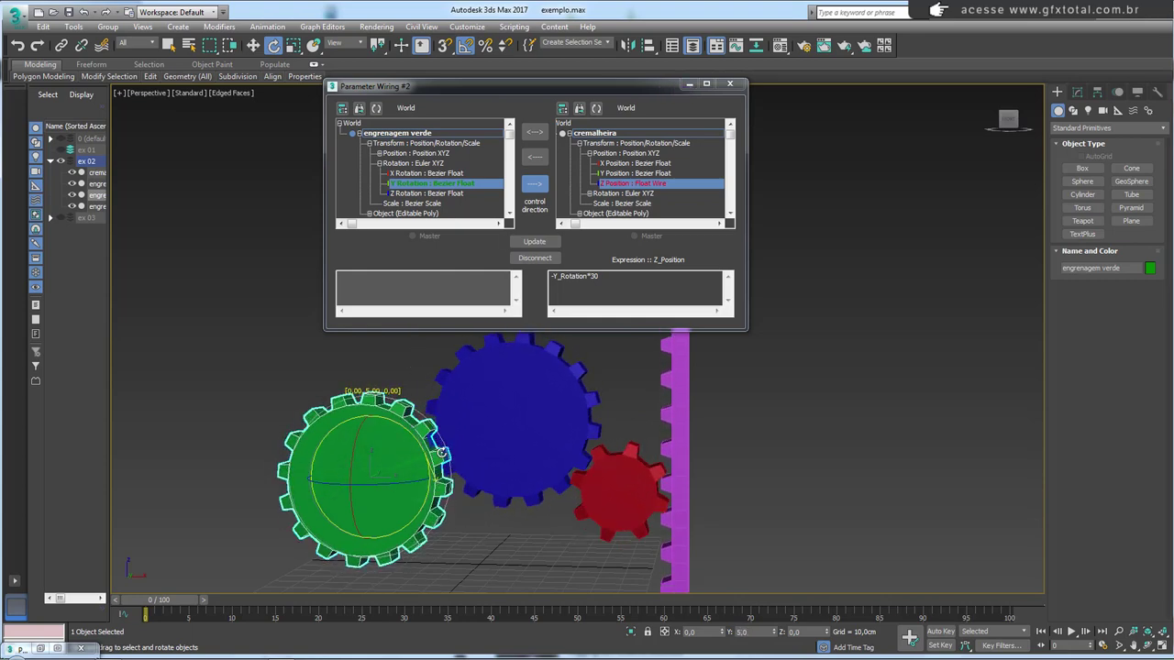
Try multipliers 25 and 28 in the rack's wire expression, turning the green gear to test each.
left_click(601, 277)
type("25")
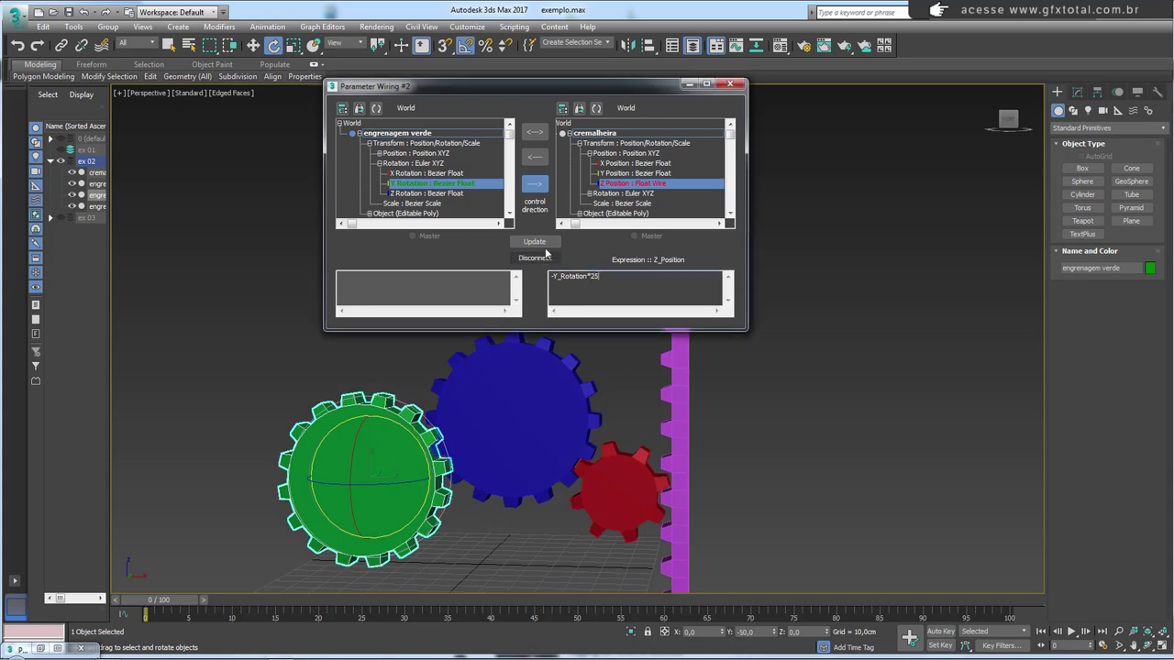
left_click(540, 242)
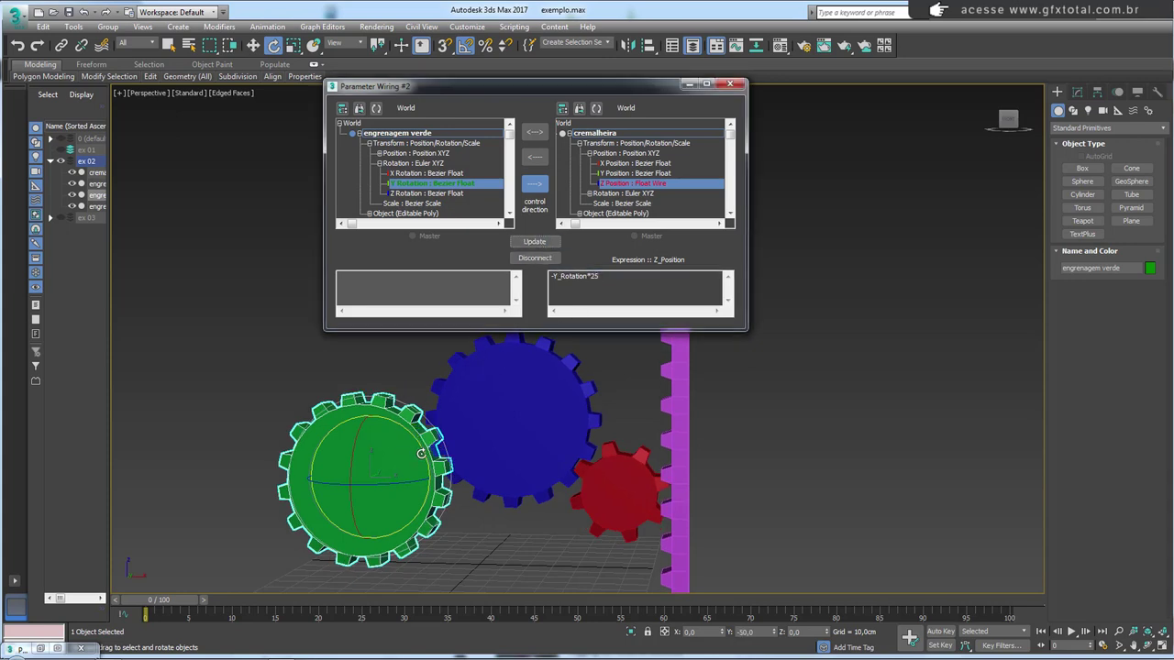
left_click_drag(421, 453, 419, 424)
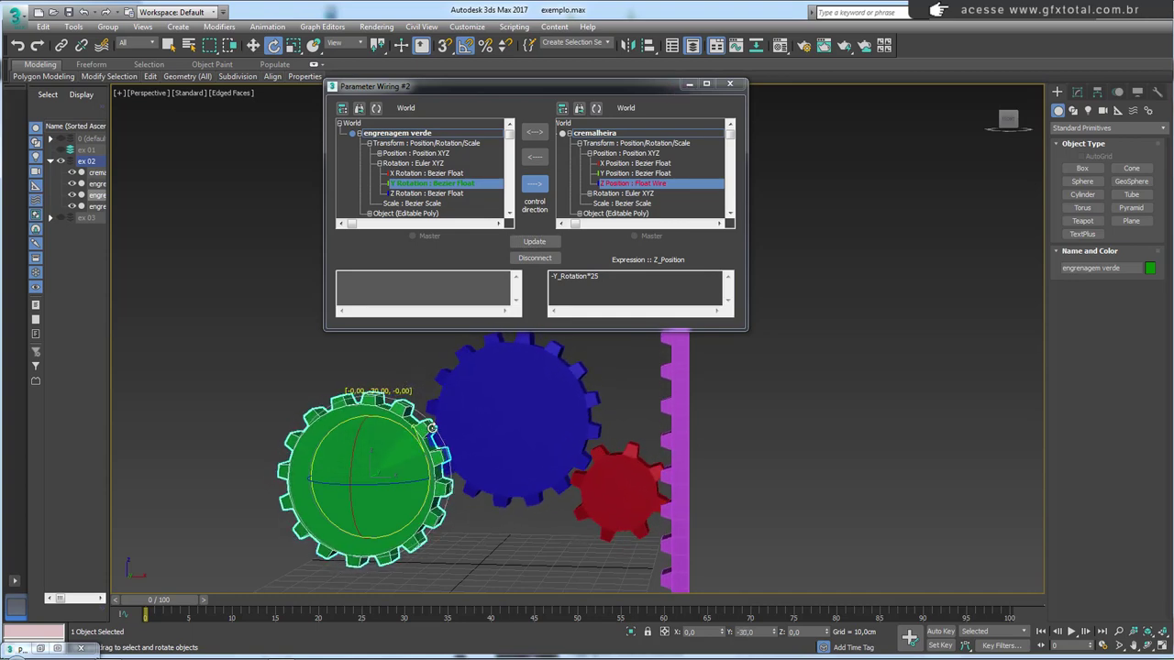
mouse_move(431, 427)
left_mouse_down()
mouse_move(414, 299)
mouse_move(424, 372)
left_mouse_up()
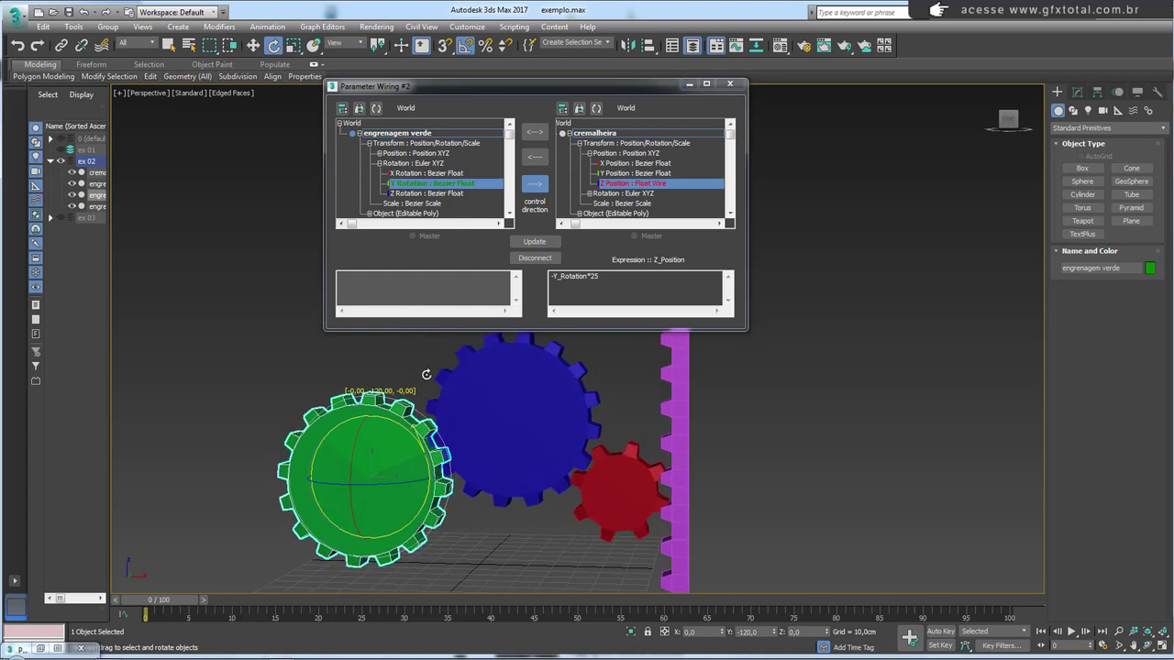
left_click(600, 275)
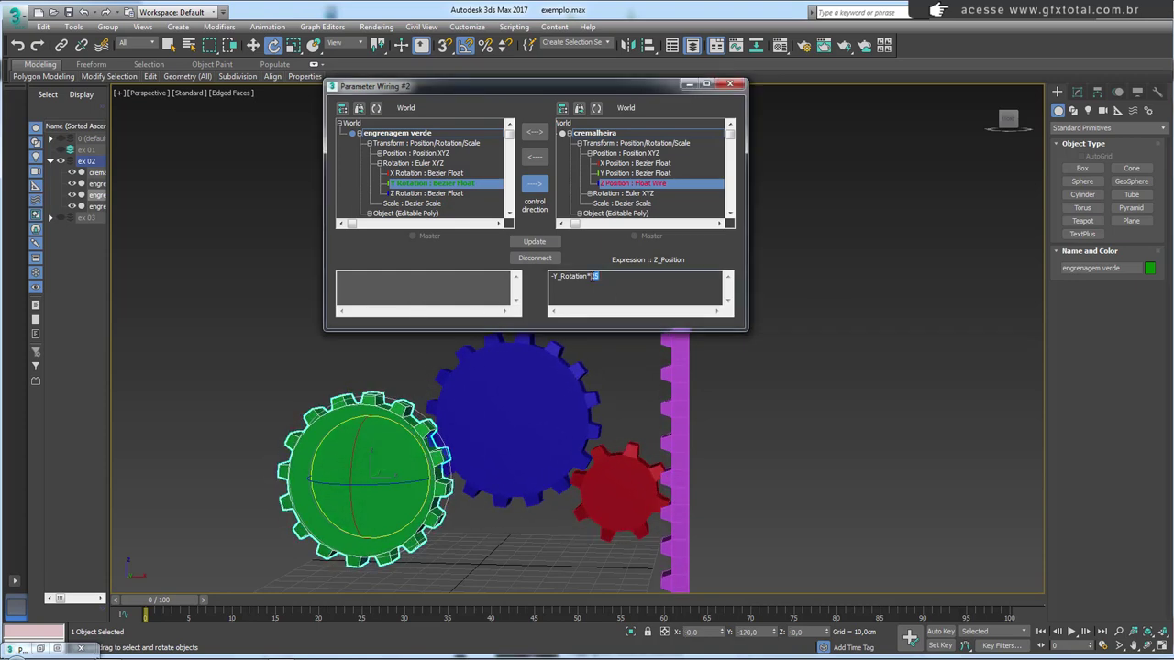
type("8")
left_click(553, 244)
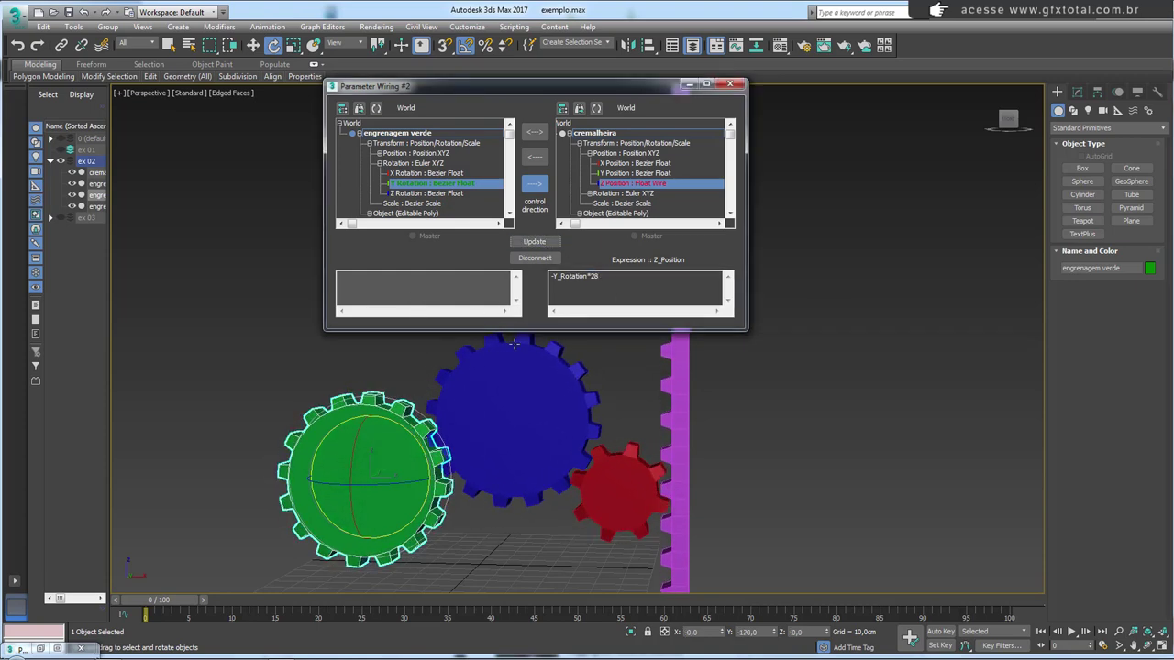
left_click_drag(419, 450, 458, 405)
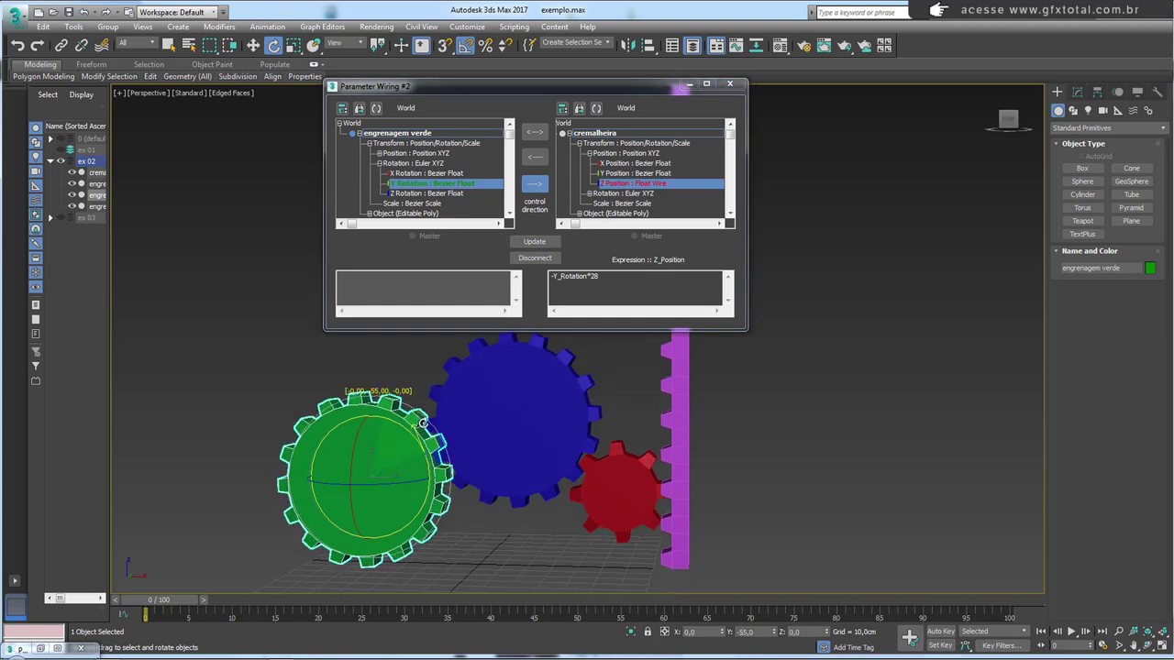
Try 27.6, then 34 as the multiplier, turning the green gear to check the rack's travel.
key("BackSpace")
type("7.6")
left_click(534, 241)
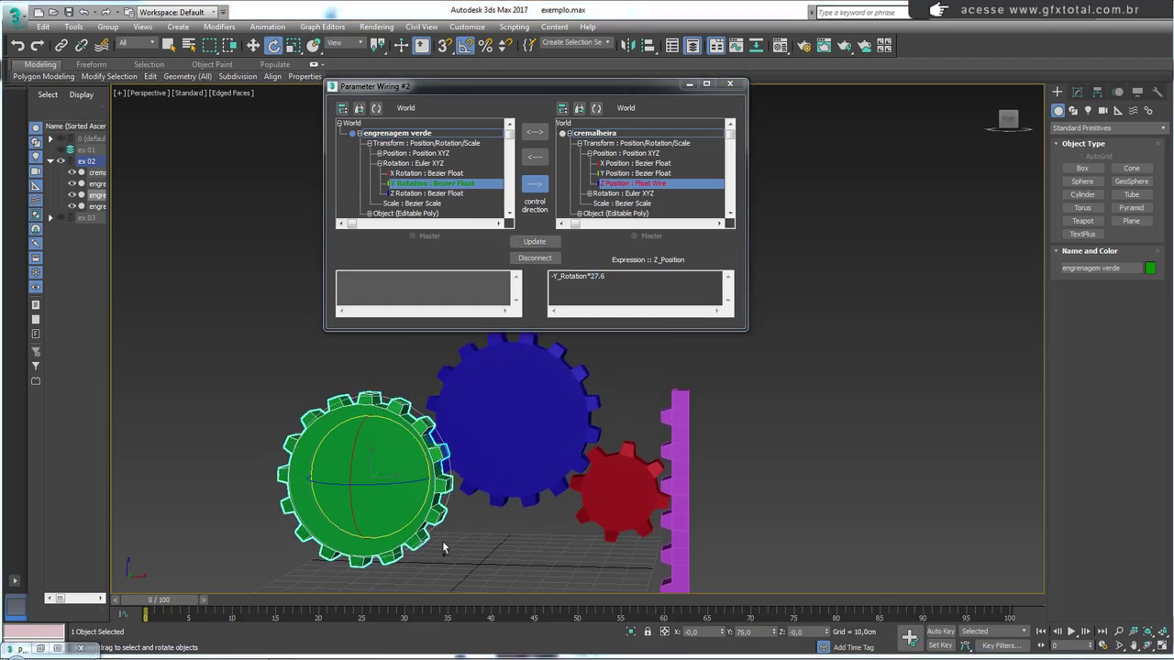
middle_click_drag(651, 430, 675, 417)
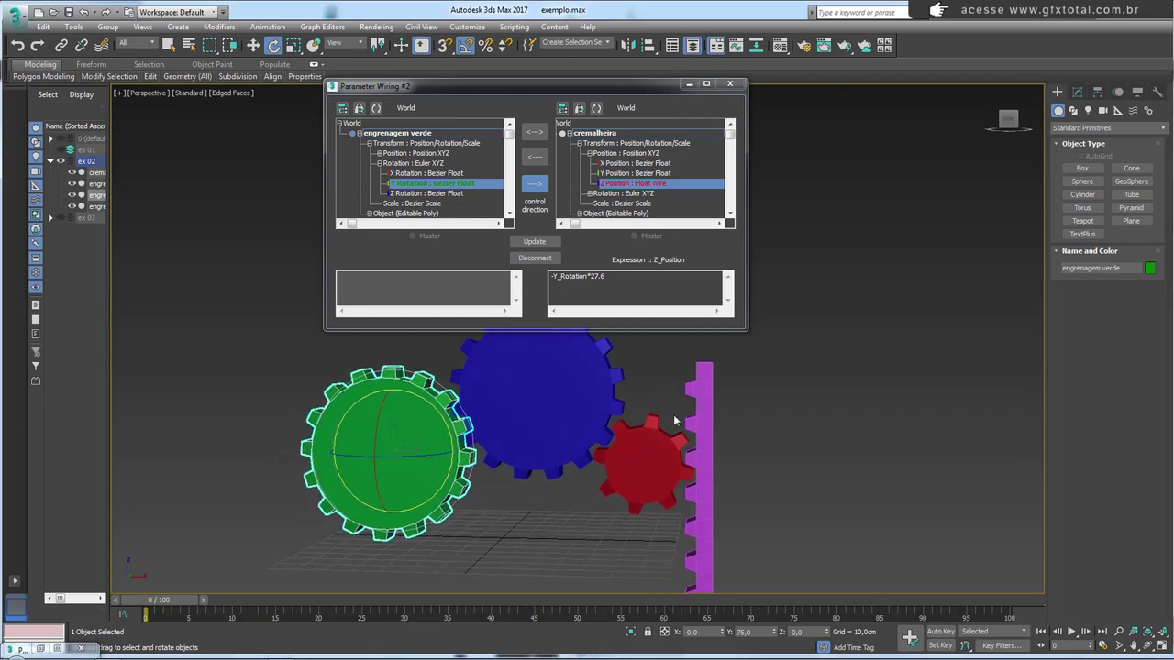
left_click_drag(622, 277, 591, 276)
type("34")
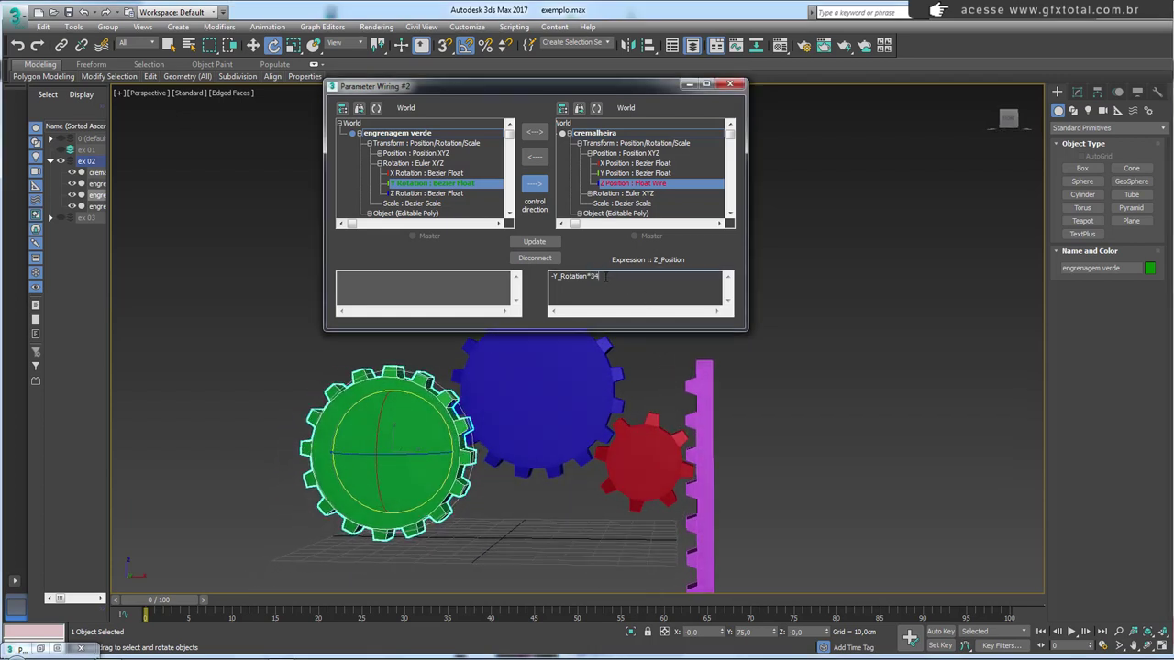
left_click(534, 241)
middle_click_drag(513, 431, 518, 454)
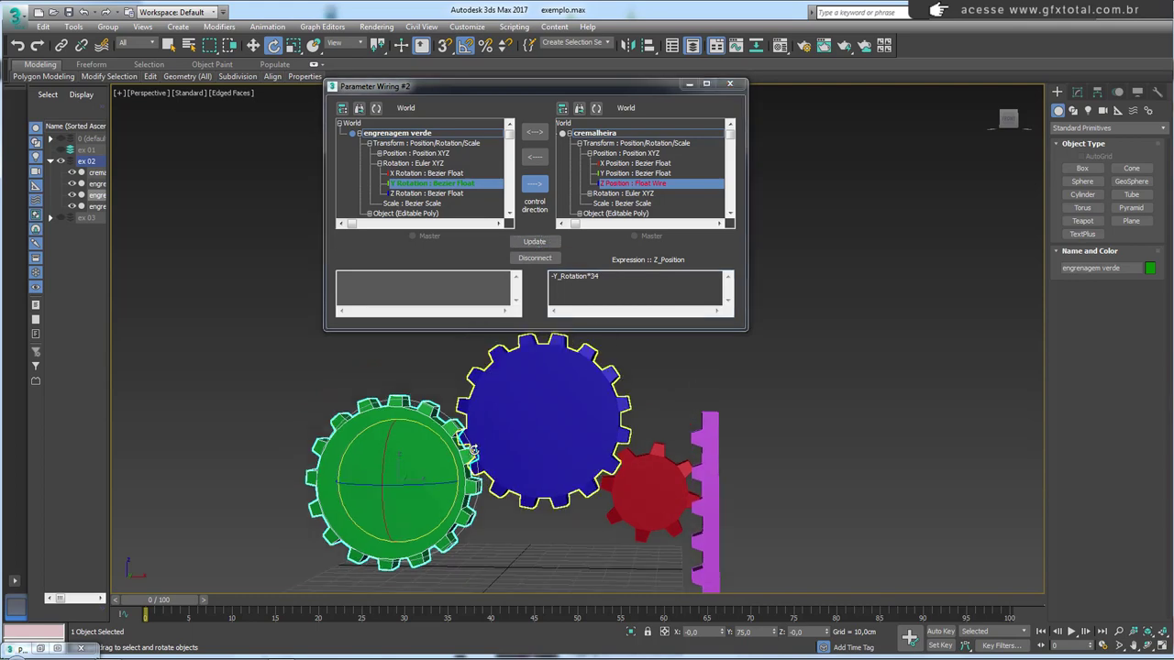
mouse_move(455, 465)
left_mouse_down()
mouse_move(451, 431)
mouse_move(764, 469)
left_mouse_up()
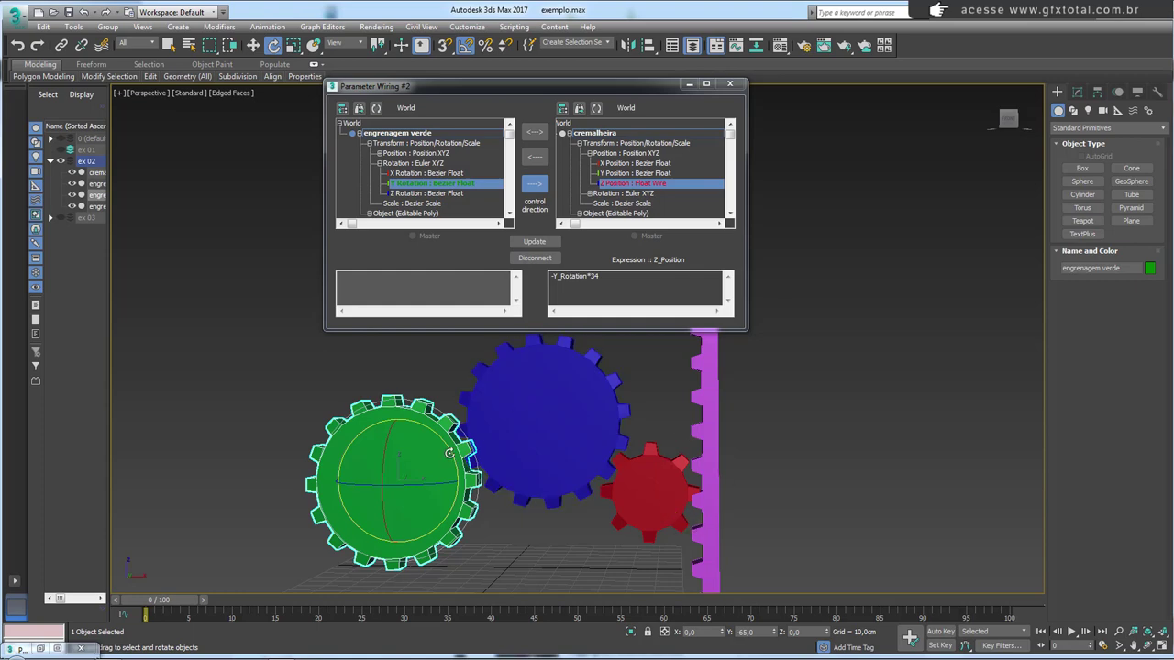
mouse_move(451, 453)
left_mouse_down()
mouse_move(446, 410)
mouse_move(480, 502)
left_mouse_up()
Change the expression's offset to +2, +5, +8 and finally +9, updating the rack each time.
left_click(613, 280)
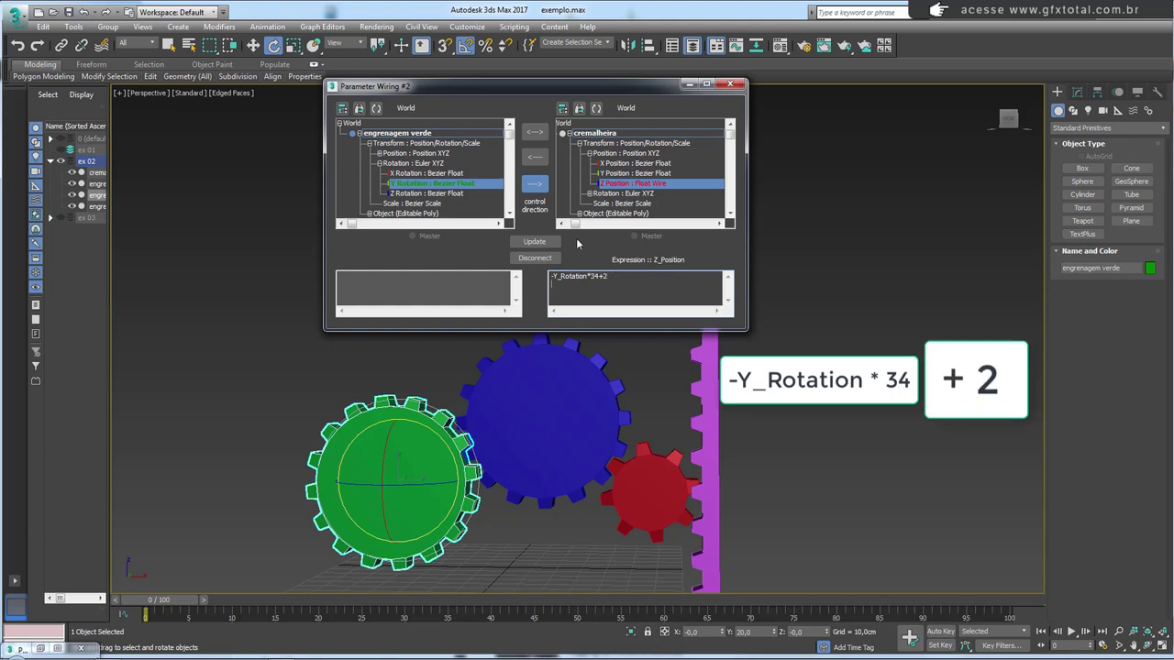
left_click(539, 242)
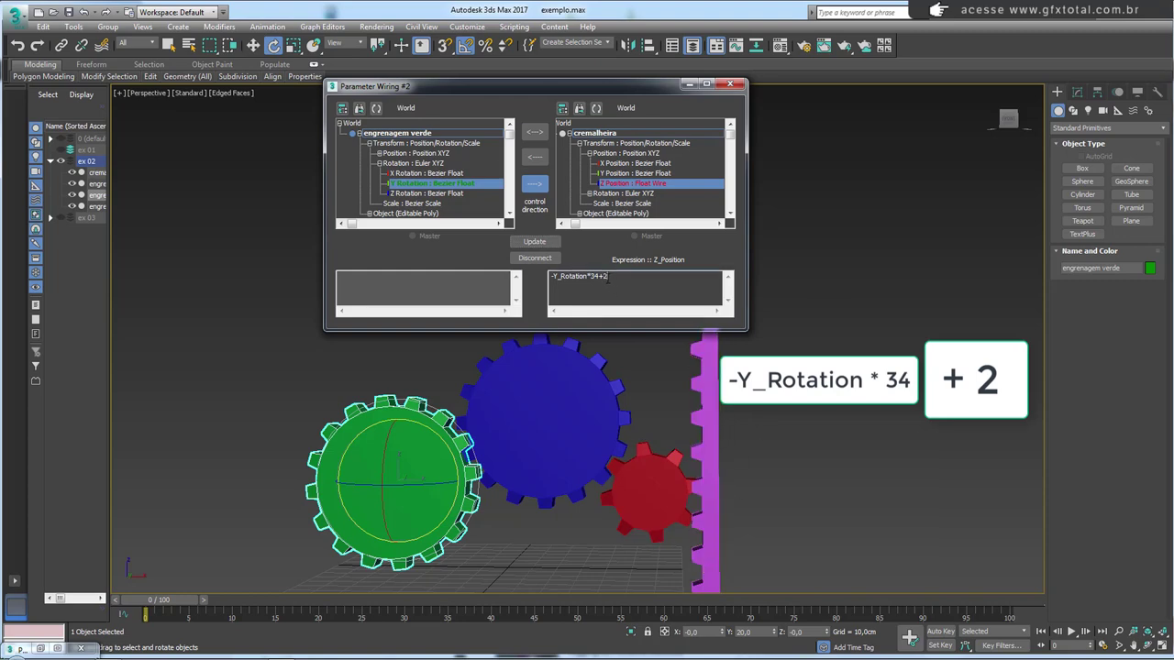
left_click(605, 276)
key("BackSpace")
type("5")
left_click(541, 243)
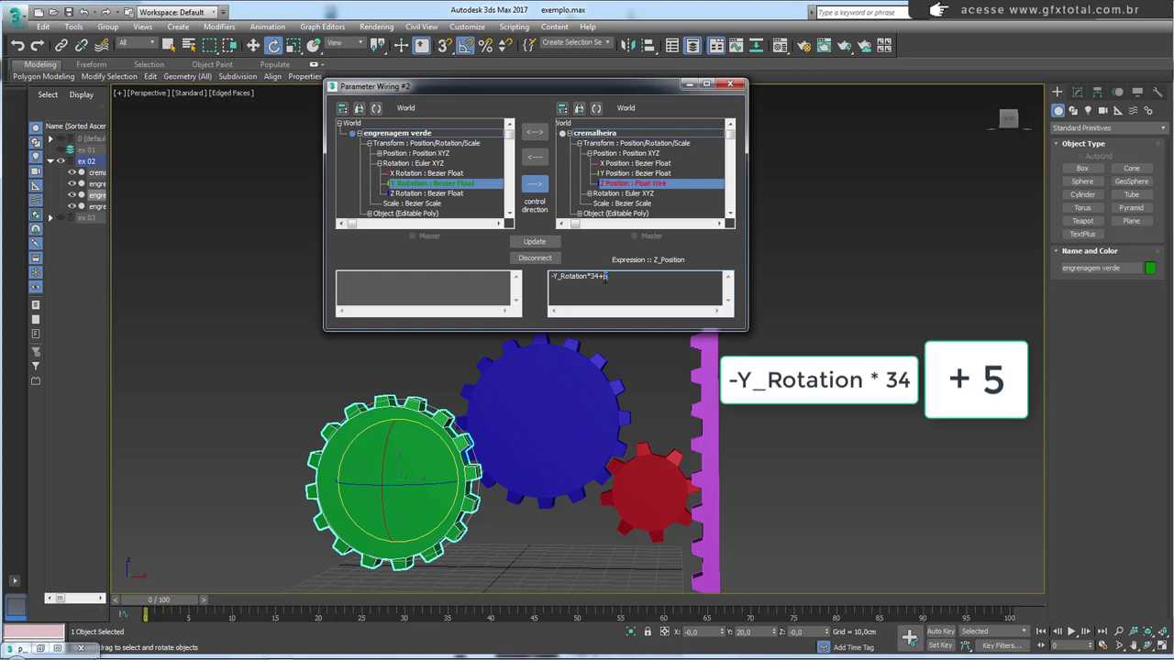
left_click(535, 241)
type("8")
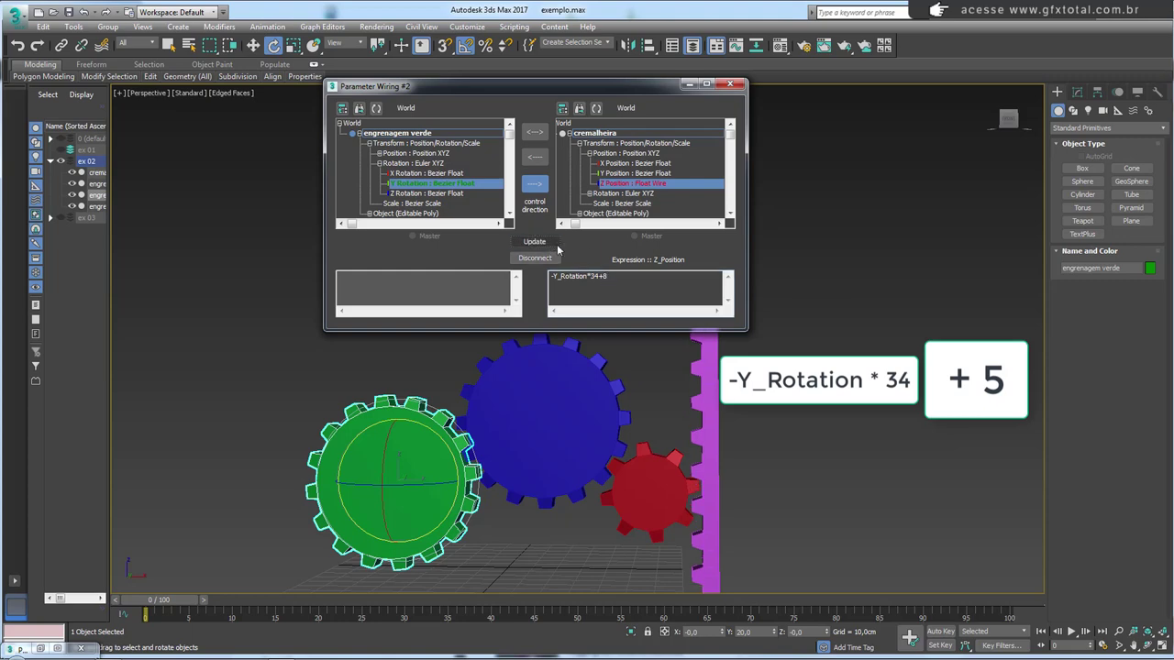
type("9")
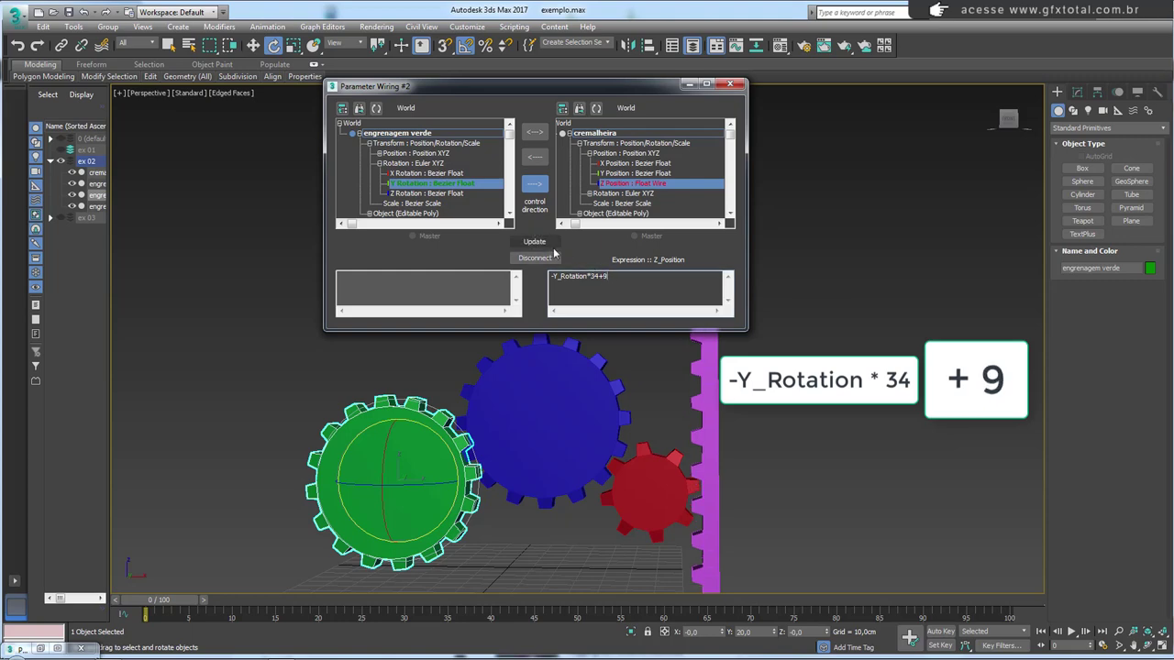
left_click(535, 241)
Turn the green gear to test the rack, briefly trying to shift the rack vertically.
left_click_drag(461, 456, 456, 397)
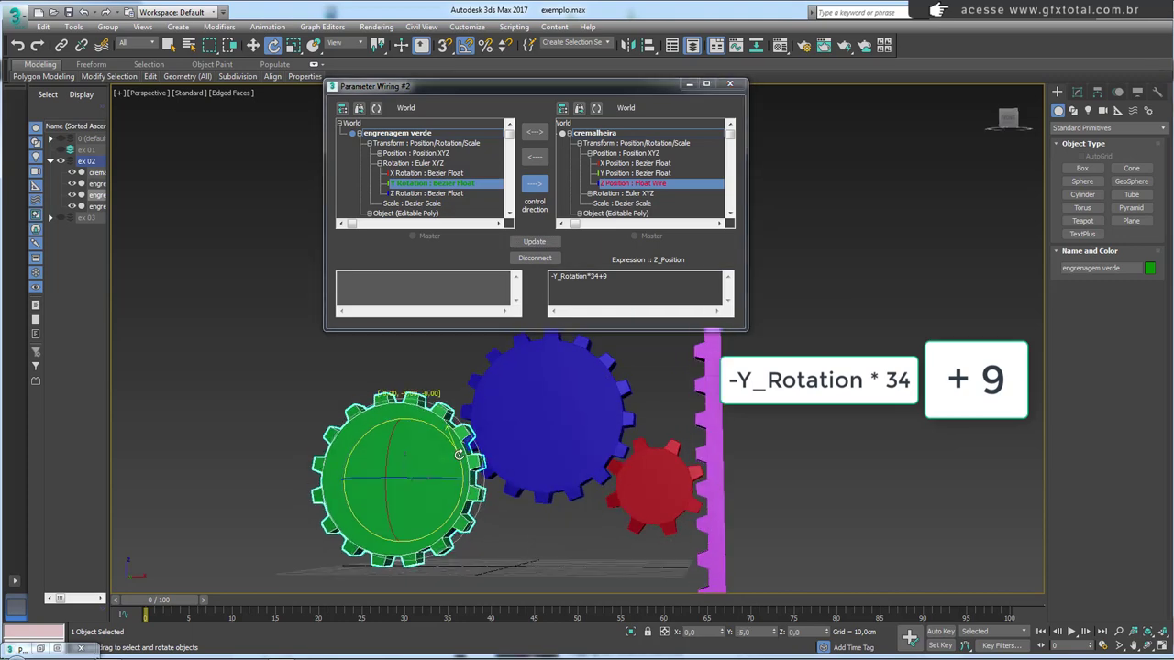
left_click_drag(455, 379, 463, 385)
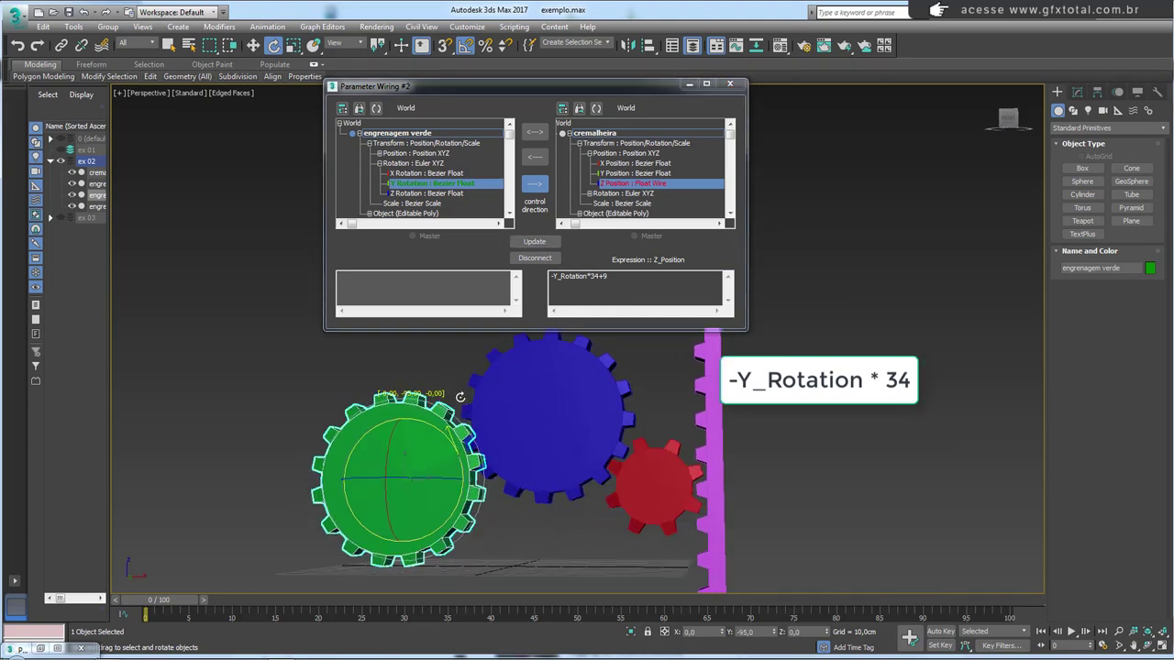
left_click(712, 463)
key("w")
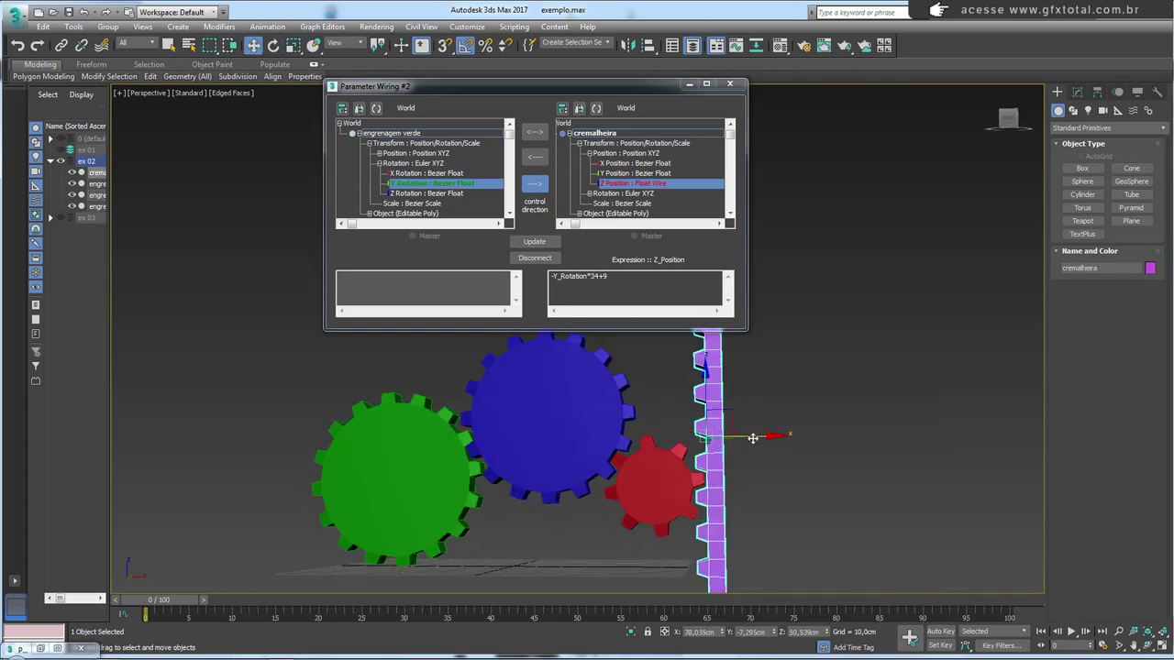
left_click_drag(751, 439, 700, 392)
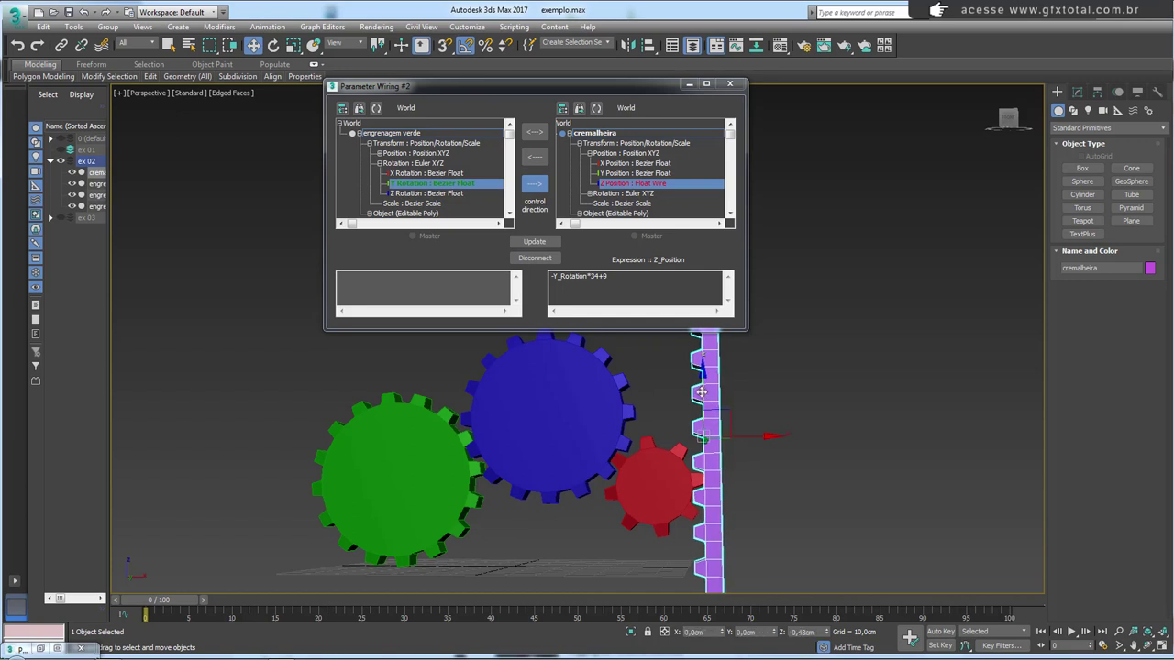
left_click(471, 472)
key("e")
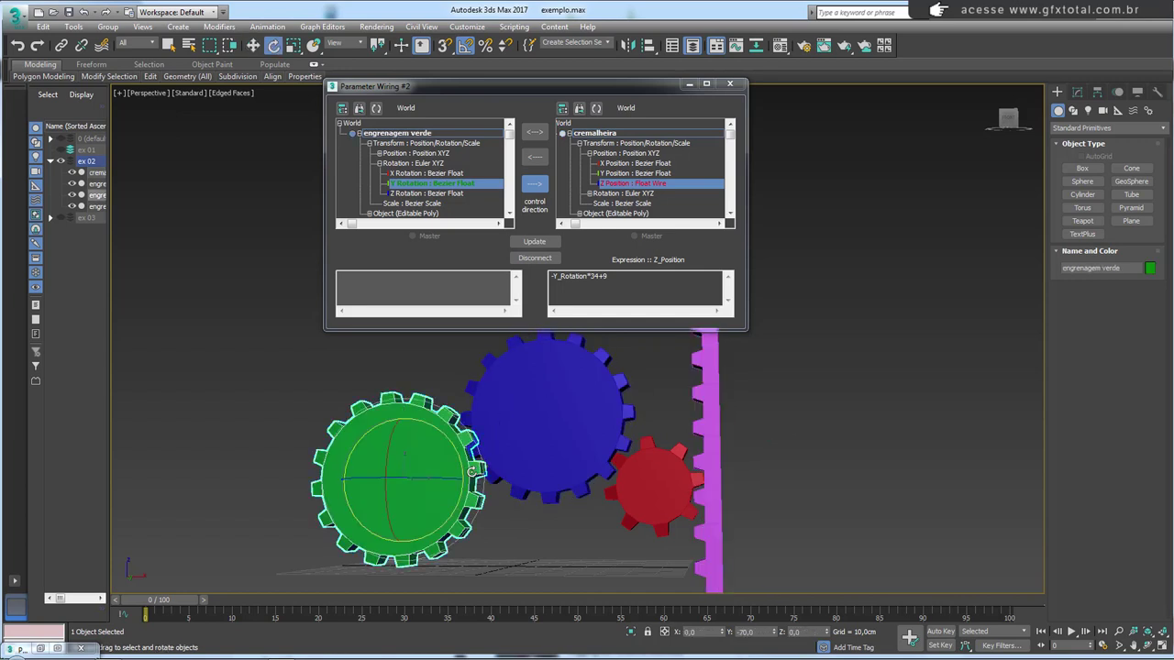
mouse_move(461, 466)
left_mouse_down()
mouse_move(468, 416)
mouse_move(463, 495)
left_mouse_up()
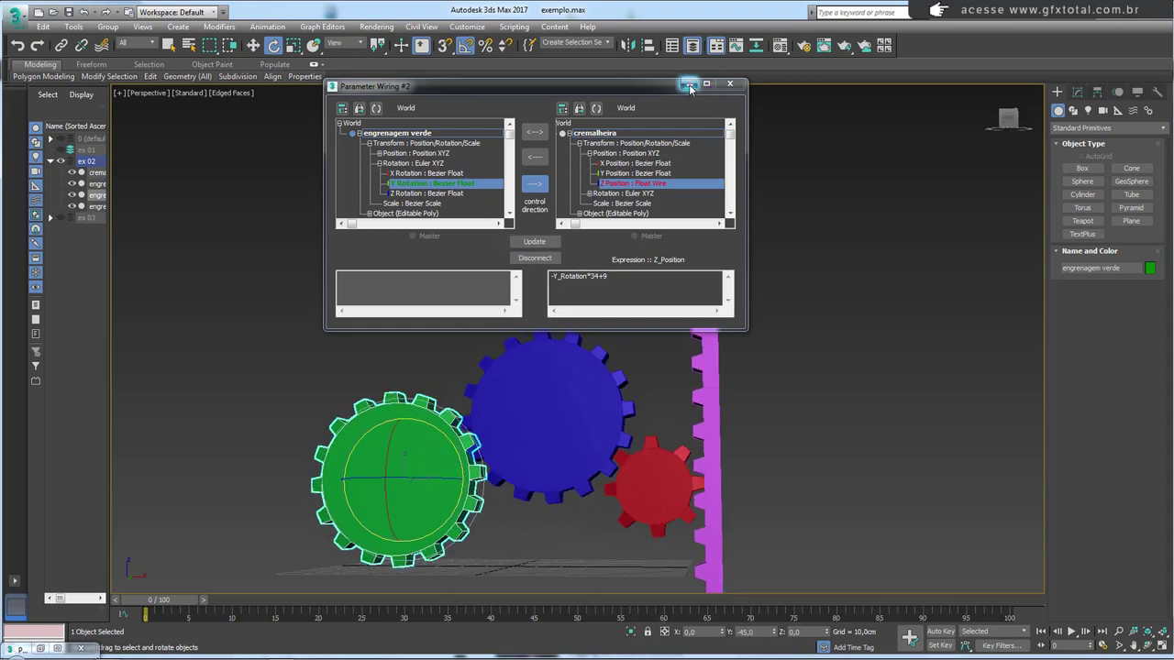
Close the Parameter Wiring window and zoom out to see the whole gear set.
left_click(729, 83)
scroll(537, 419, "down", 3)
middle_click_drag(538, 419, 532, 309)
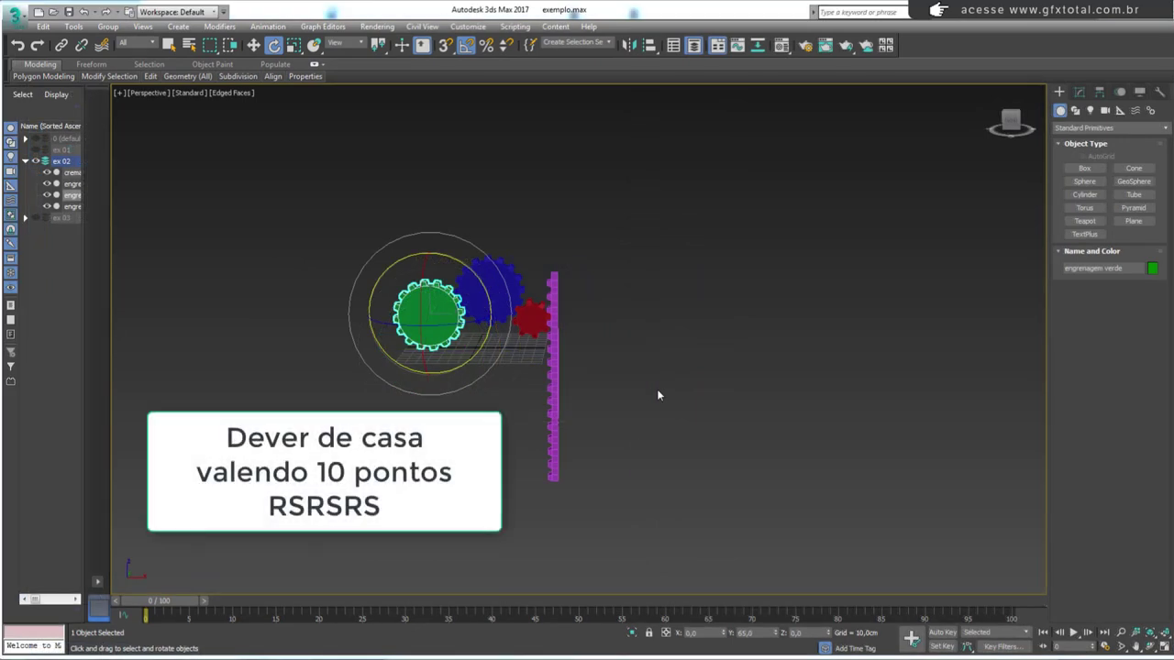
Hide layer ex 02, show layer ex 03 and look over the crank, rope and bucket.
left_click(41, 163)
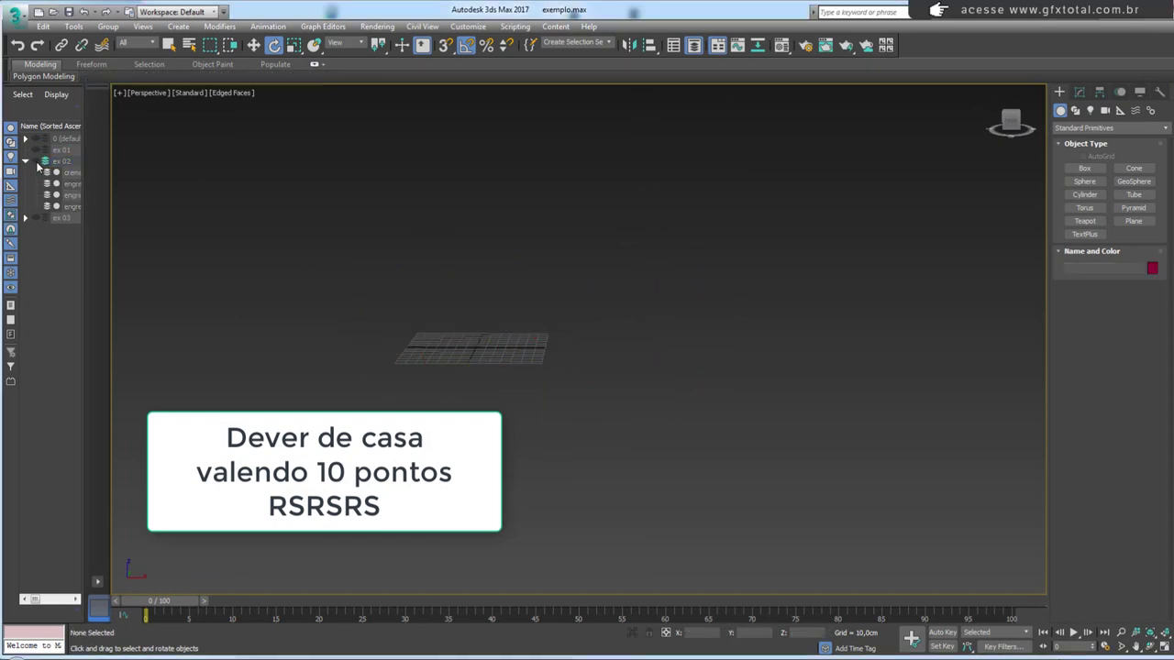
left_click(37, 218)
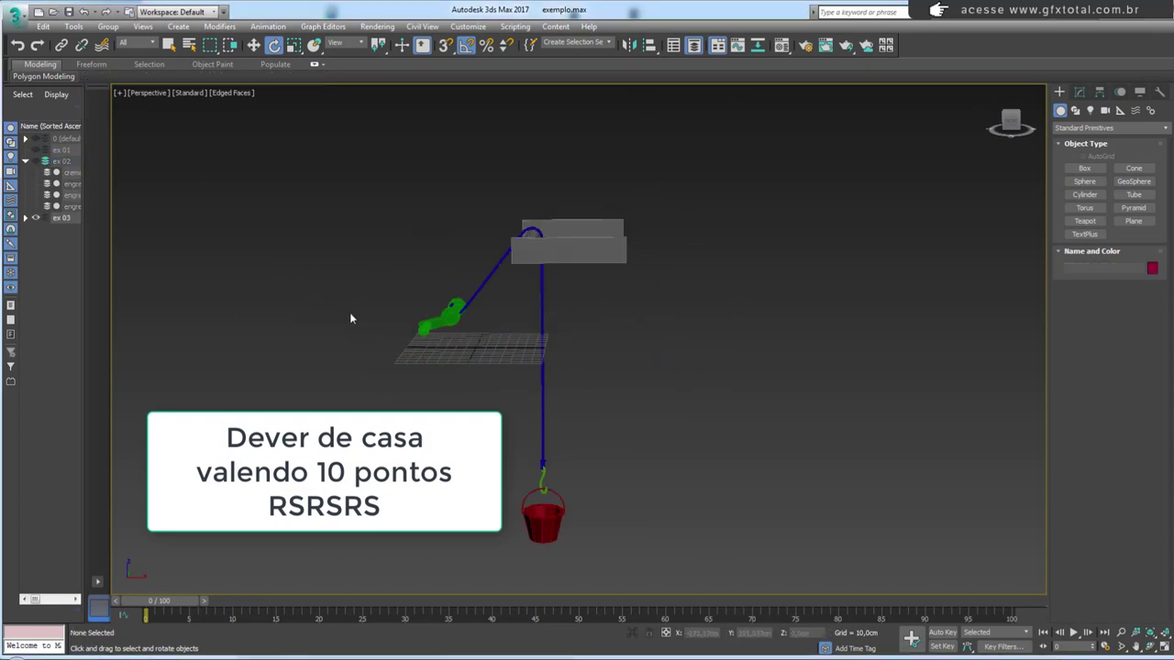
mouse_move(349, 318)
middle_mouse_down("alt")
mouse_move(530, 270)
mouse_move(503, 265)
mouse_move(541, 278)
middle_mouse_up("alt")
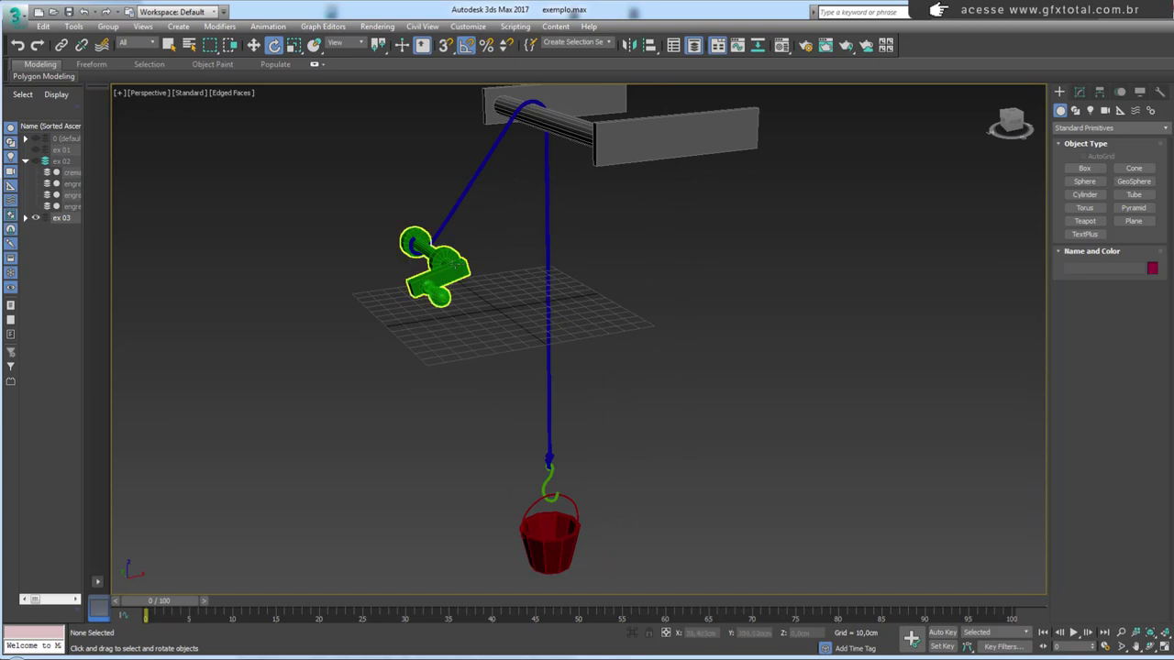
left_click(453, 264)
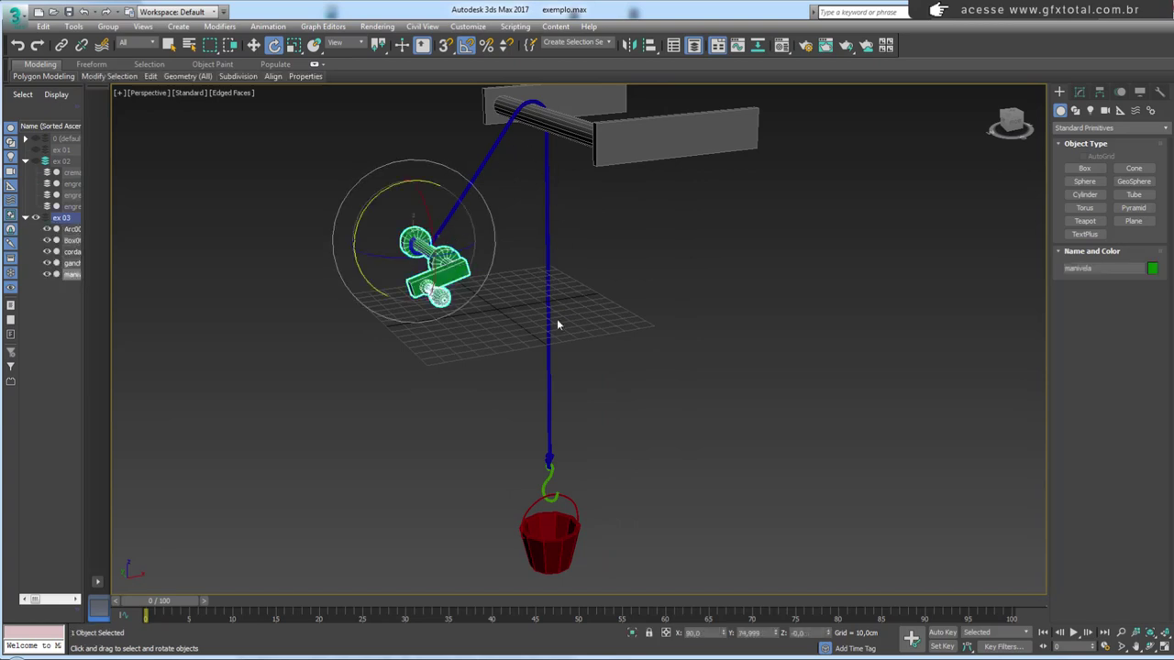
scroll(626, 463, "up", 5)
middle_click_drag(602, 443, 618, 356)
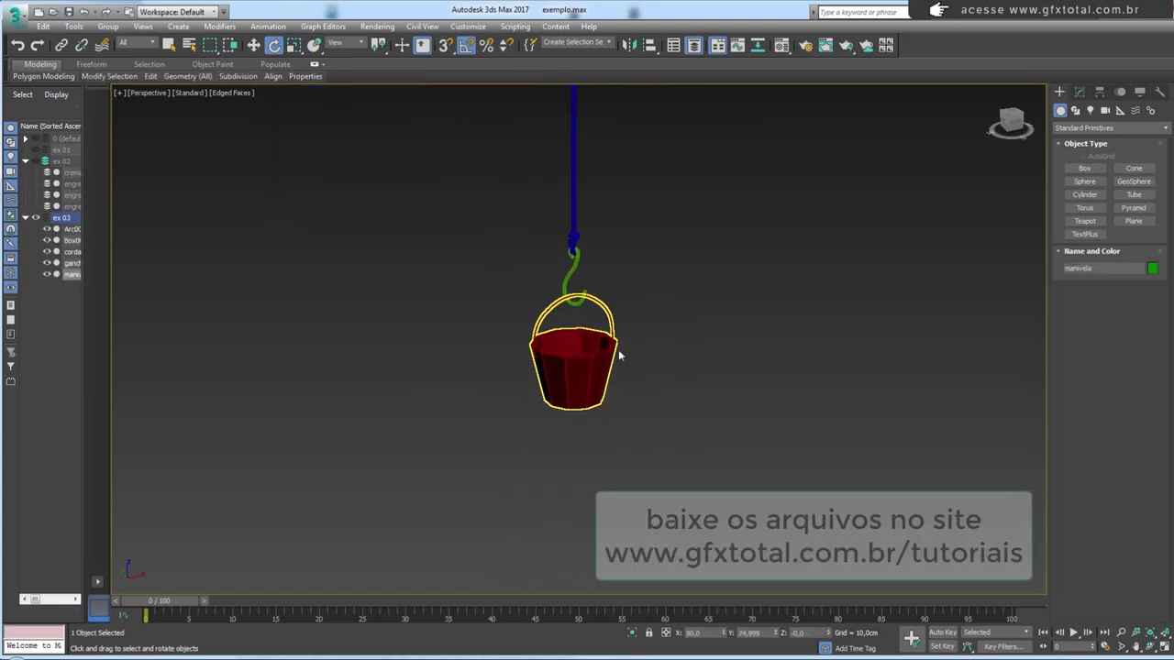
middle_click_drag(560, 178, 608, 485)
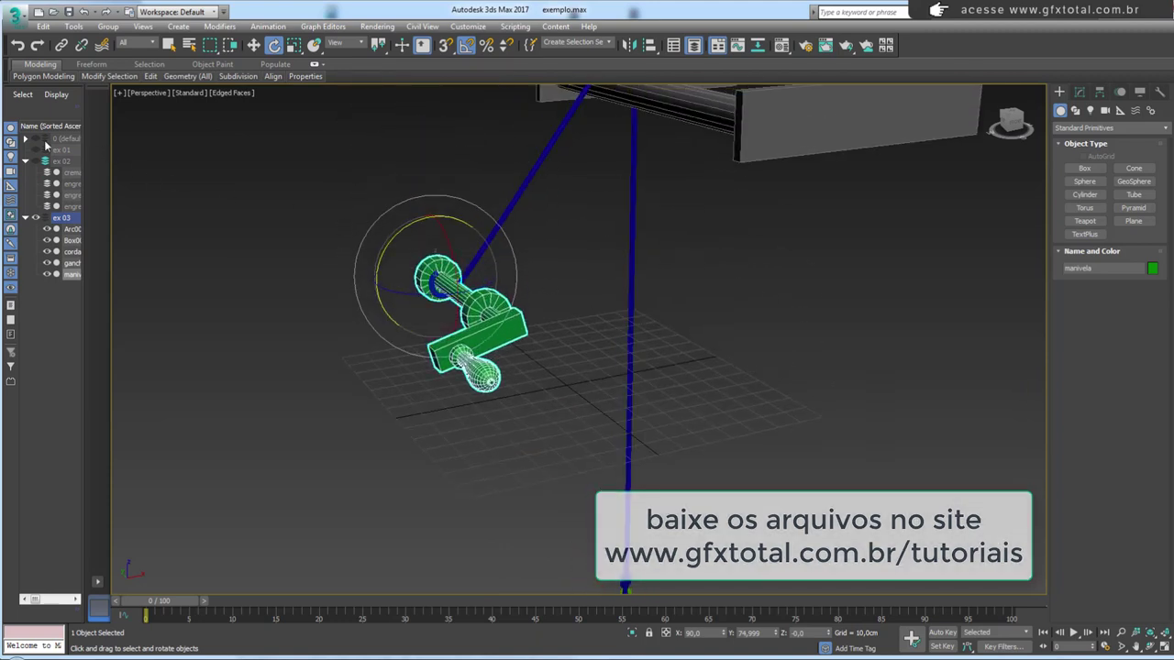
Unhide the default layer to reveal the helix, then hide the rope corda.
left_click(25, 139)
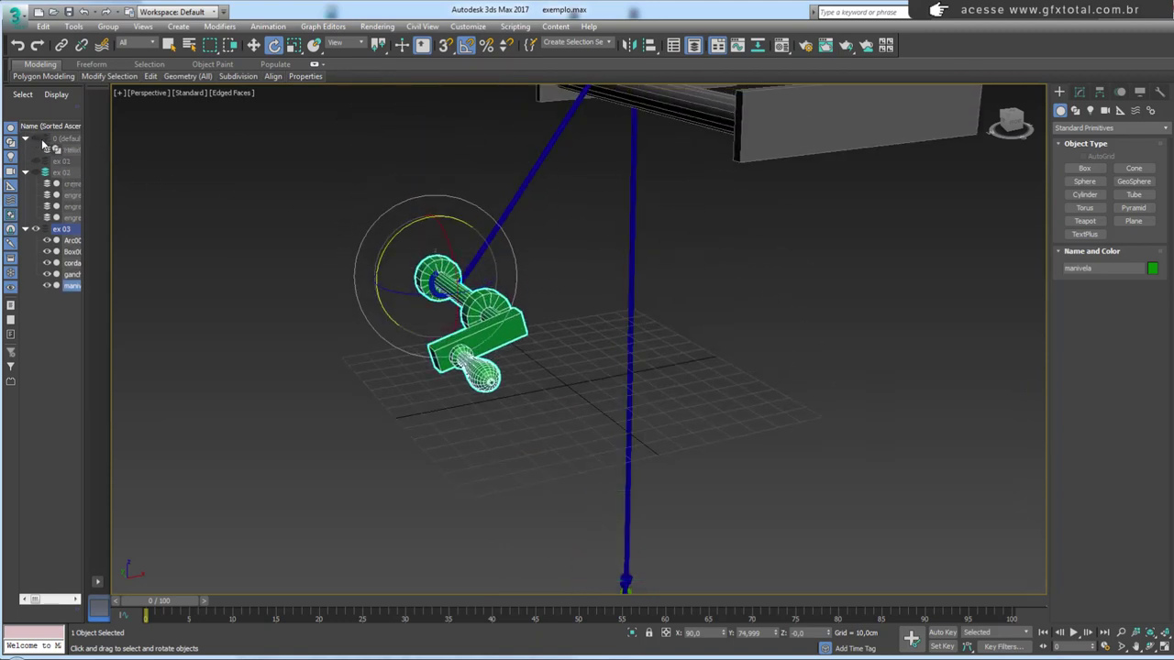
left_click(66, 154)
left_click(38, 139)
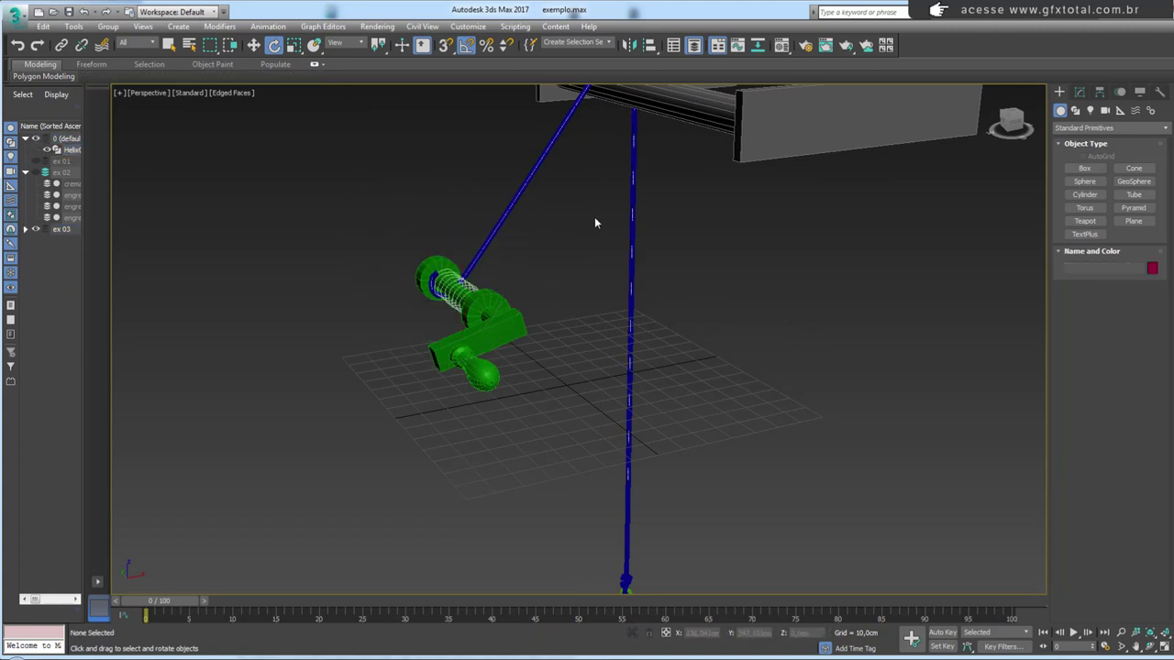
mouse_move(594, 223)
middle_mouse_down("alt")
mouse_move(566, 333)
mouse_move(595, 256)
mouse_move(618, 246)
middle_mouse_up("alt")
left_click(598, 259)
left_click(48, 264)
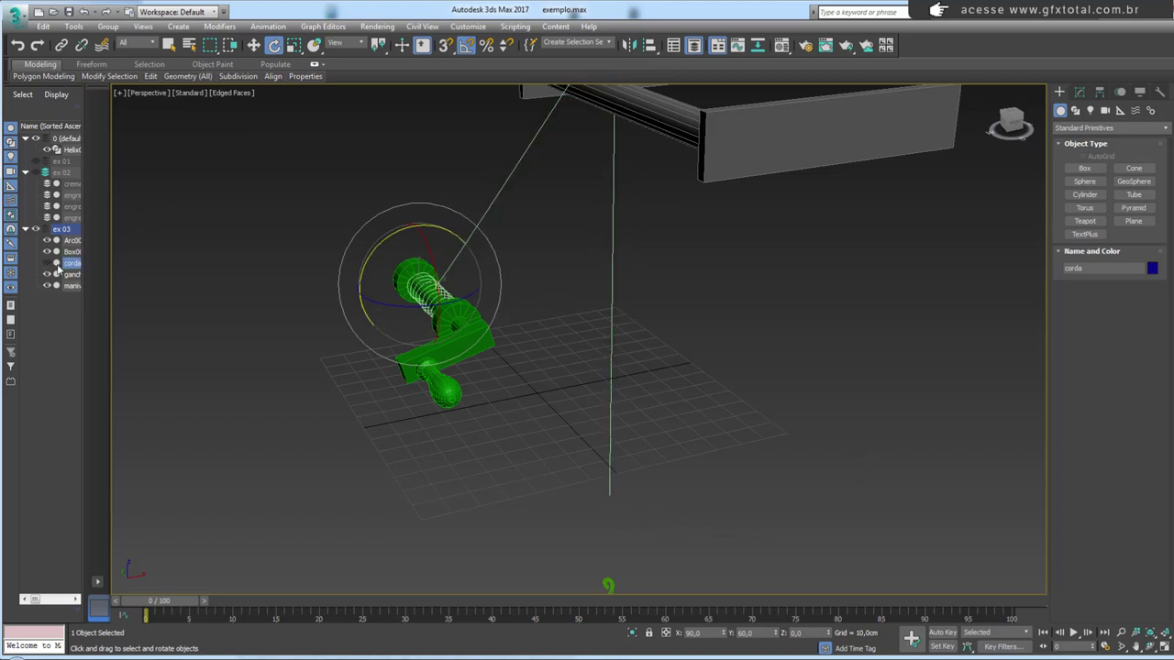
Show the rope's Path Deform Binding to Helix001 in the Modify panel and zoom out over the rig.
left_click(1079, 92)
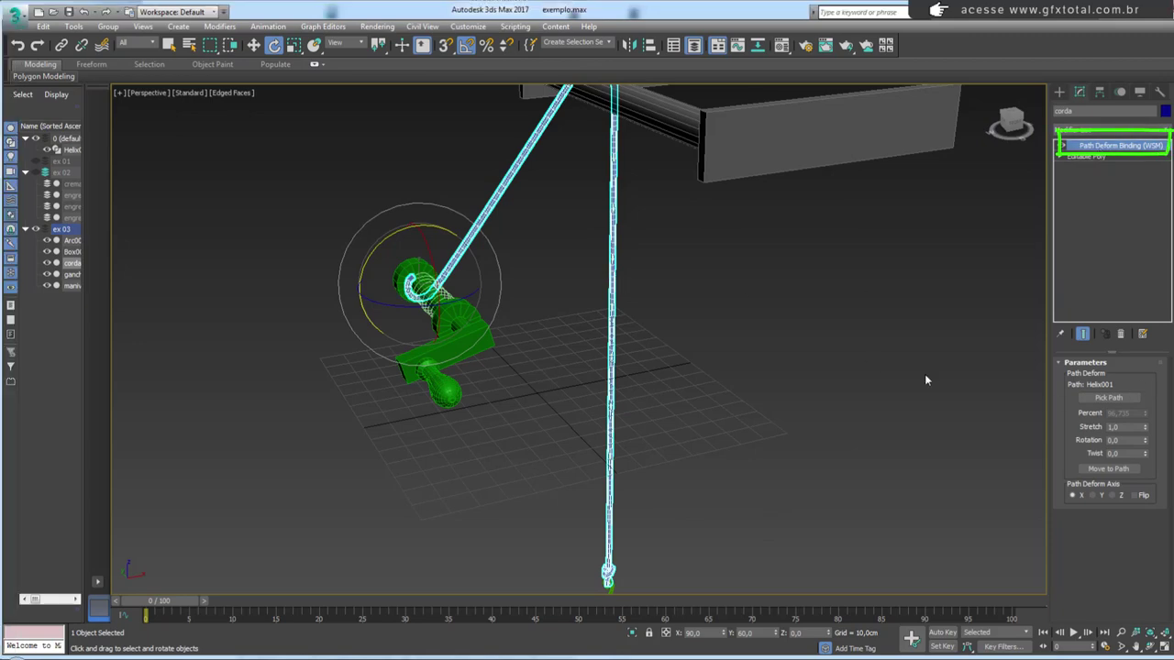
mouse_move(926, 380)
middle_mouse_down()
mouse_move(869, 317)
mouse_move(907, 338)
middle_mouse_up()
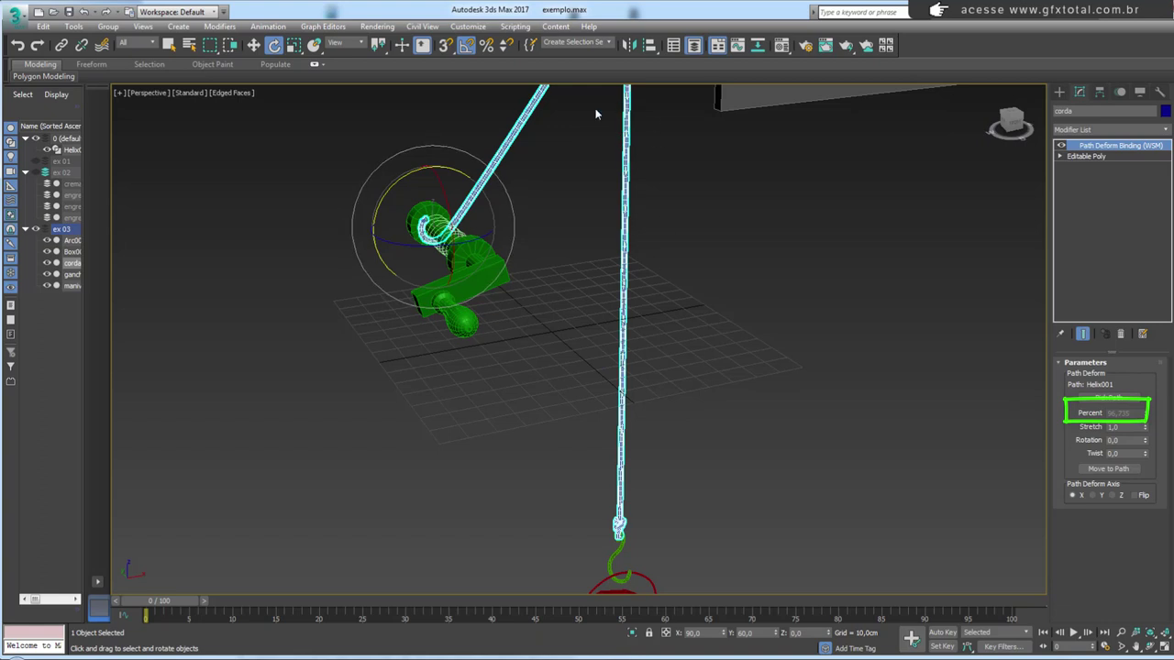
scroll(645, 255, "down", 5)
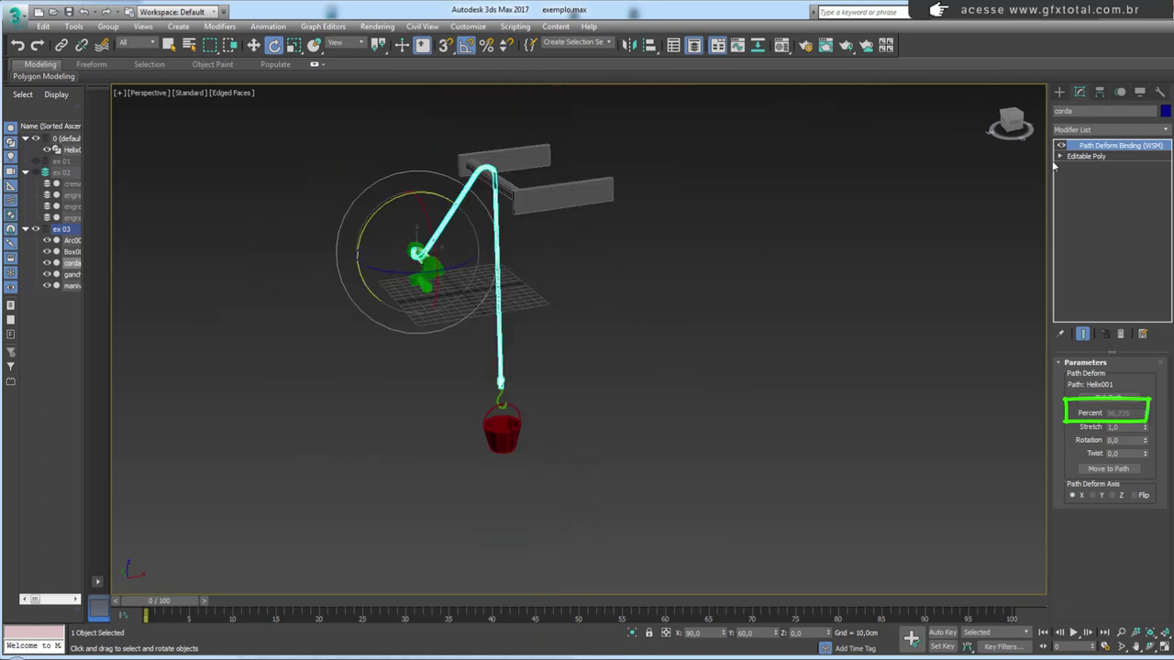
Unhide the layer and draw a multi-point curved Bezier line, Line001, beside the winch.
left_click(1076, 110)
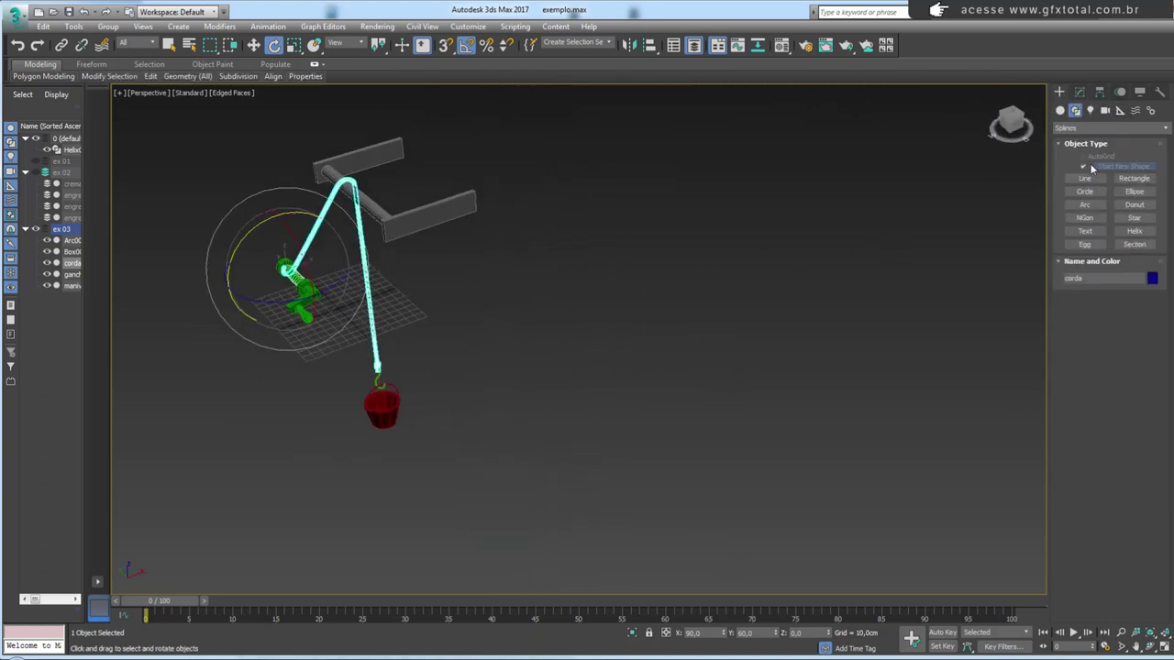
left_click(1085, 178)
left_click(744, 341)
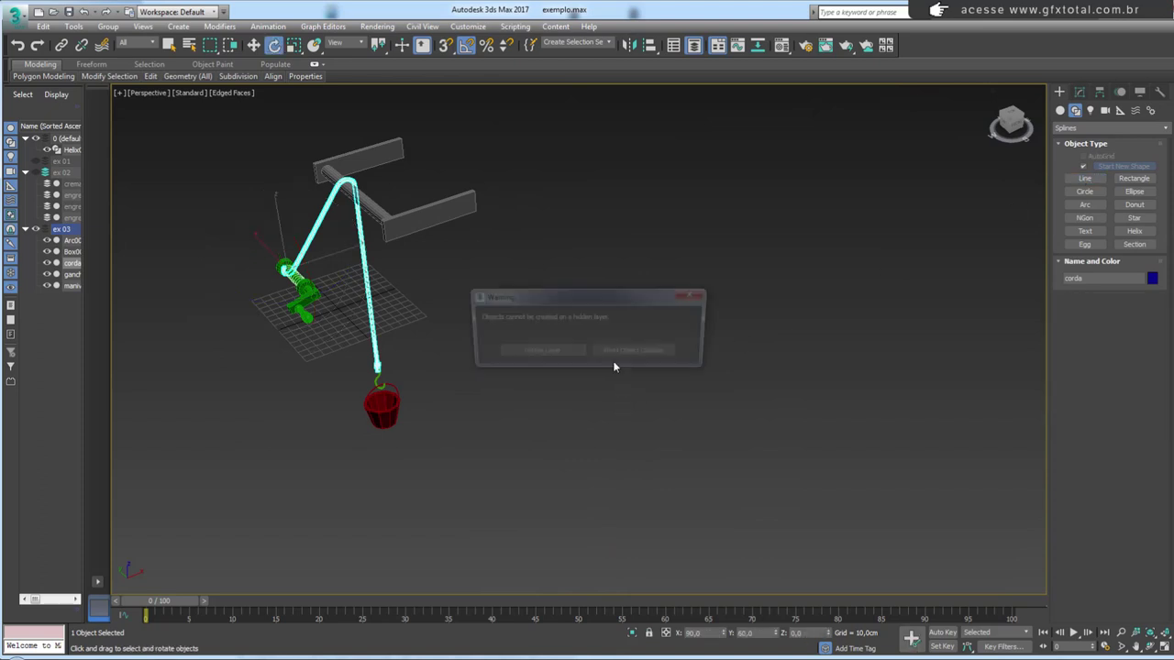
left_click(695, 295)
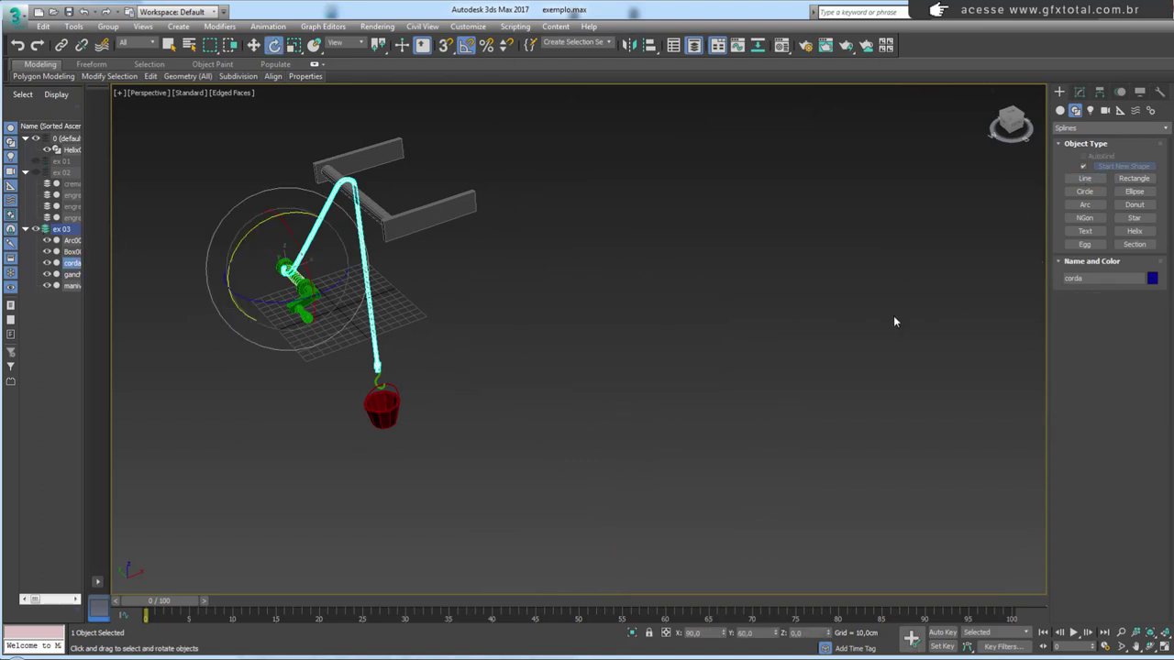
left_click(1085, 178)
left_click(587, 437)
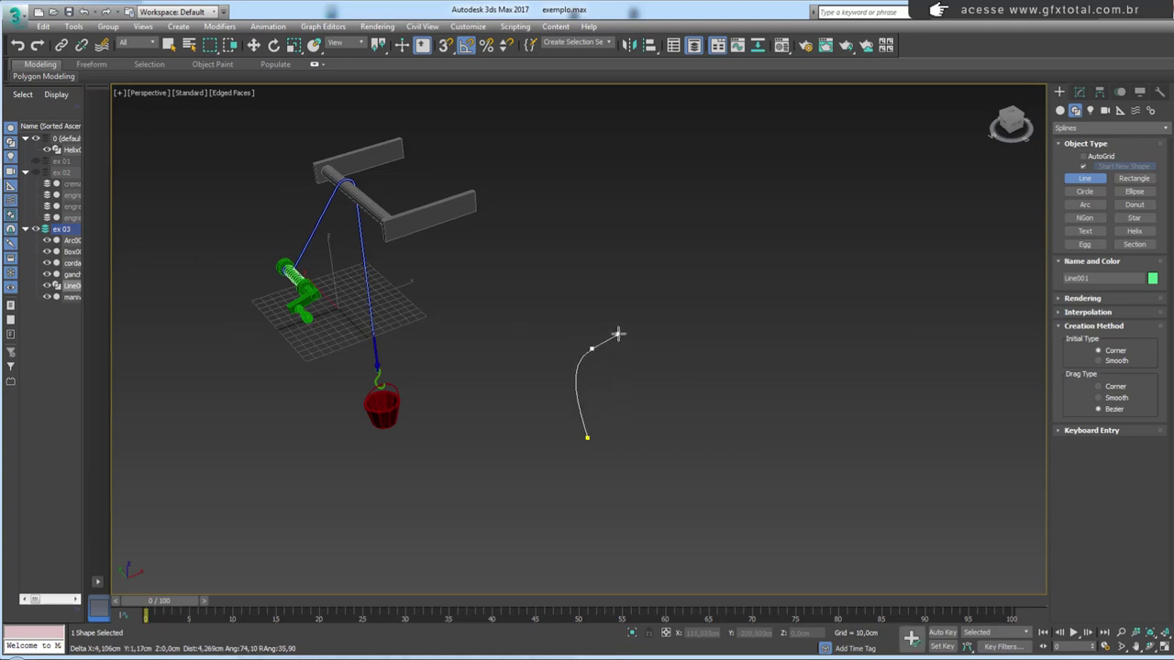
left_click_drag(592, 348, 633, 341)
left_click(711, 371)
left_click(868, 376)
left_click(814, 281)
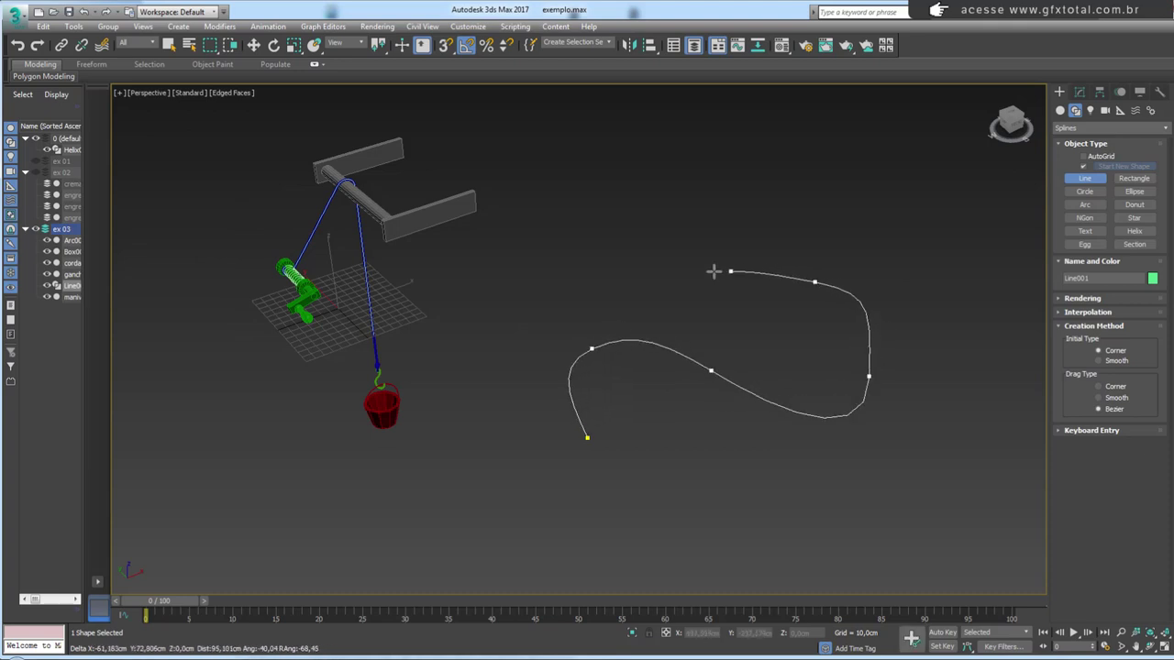
left_click(703, 271)
right_click(579, 278)
Create a tall thin cylinder, Cylinder001, next to Line001.
left_click(1060, 110)
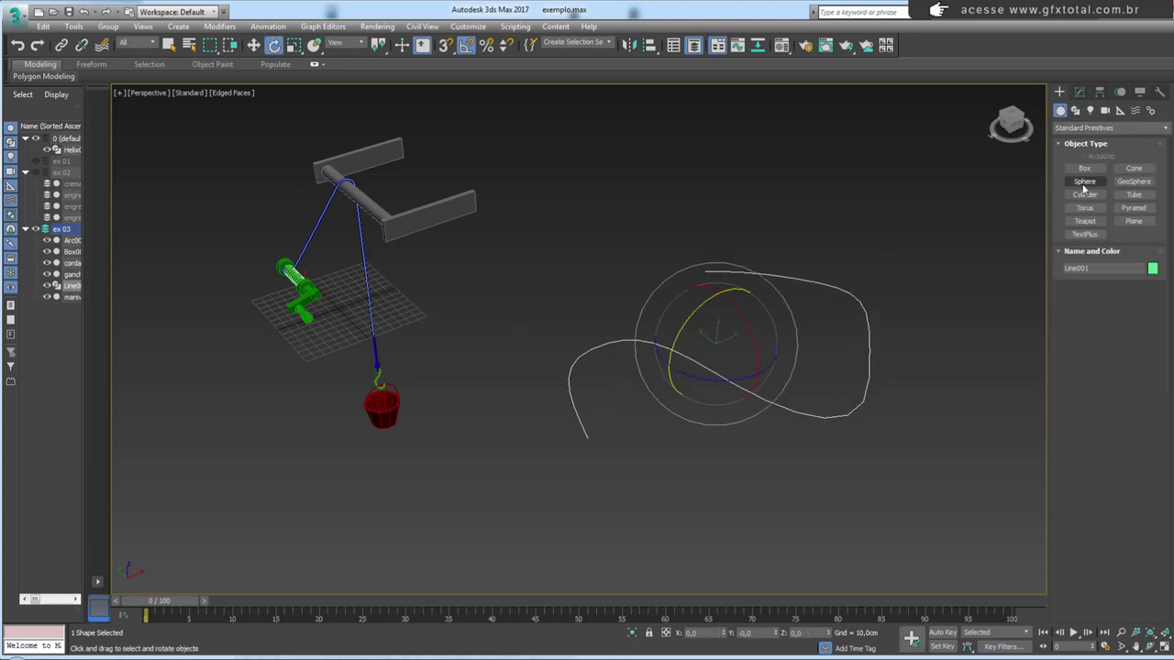
left_click(1084, 195)
left_click_drag(697, 437, 704, 440)
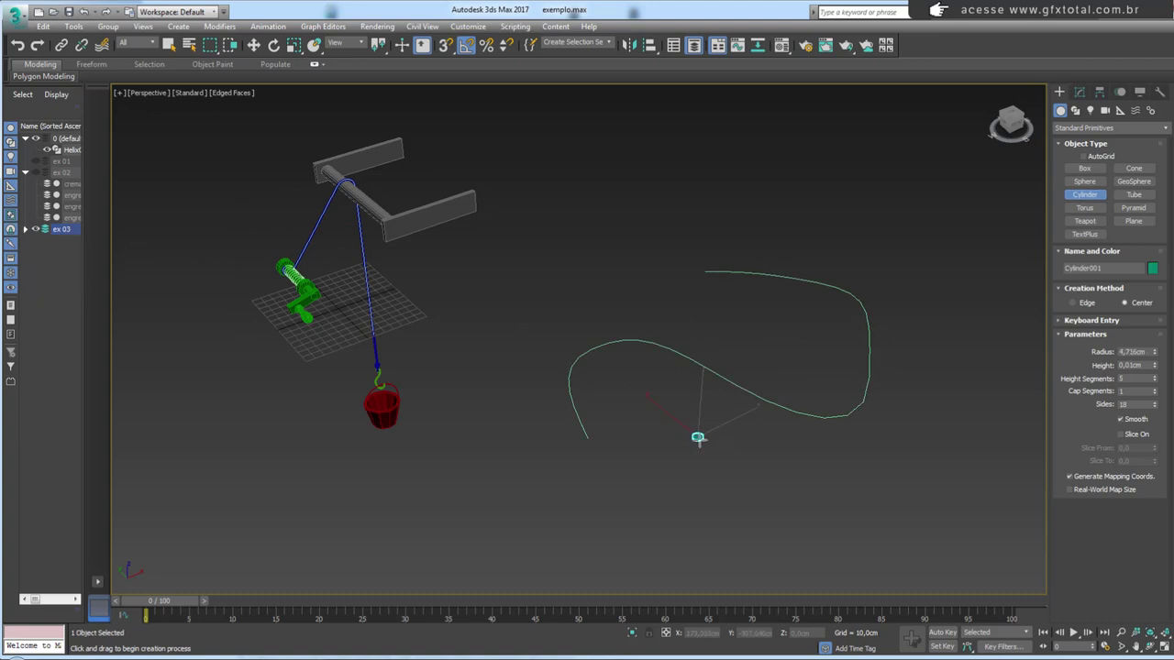
left_click(710, 247)
key("e")
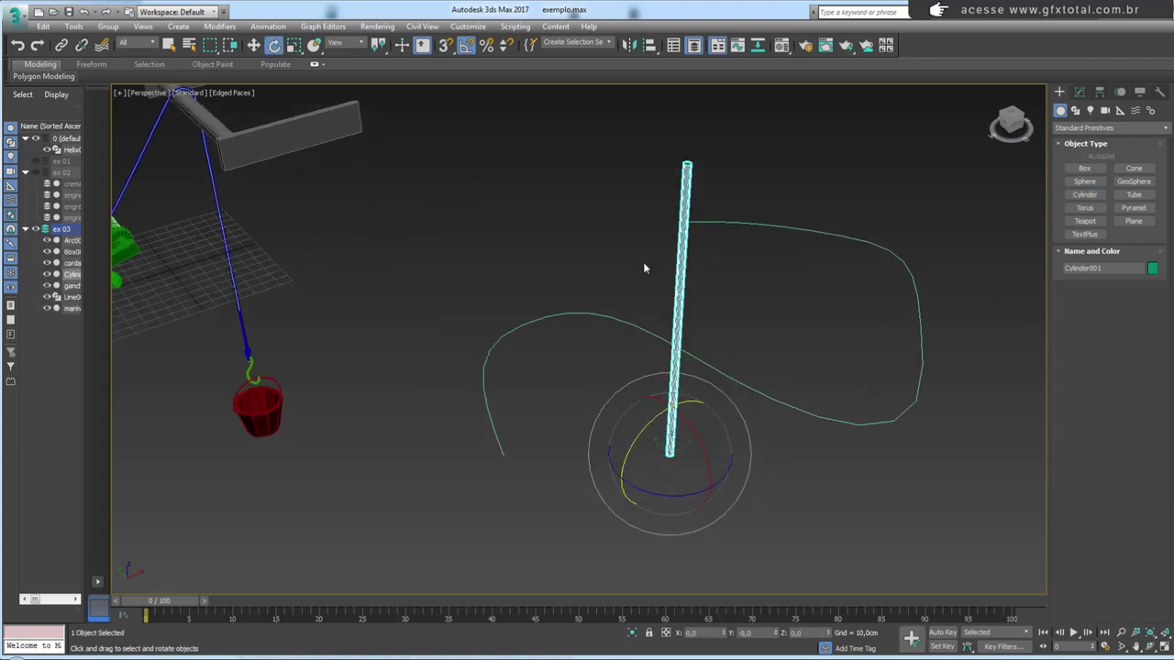
scroll(642, 262, "up", 5)
Give Cylinder001 12 sides and 162 height segments.
left_click(1079, 91)
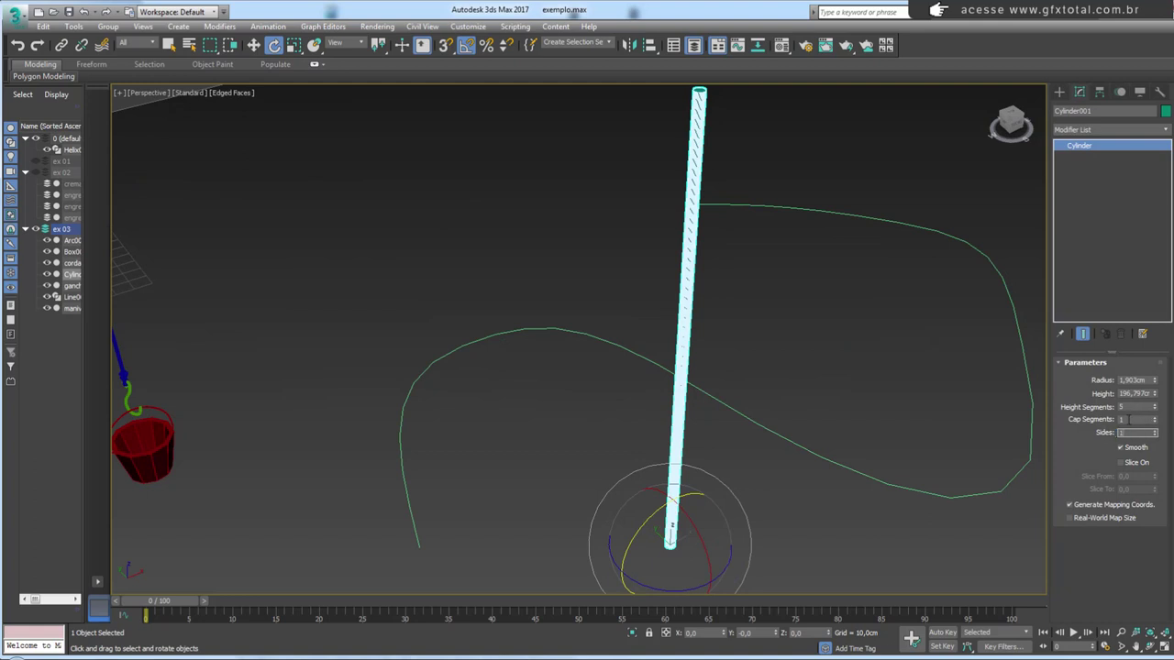
type("2")
key("Tab")
left_click_drag(1156, 409, 830, 309)
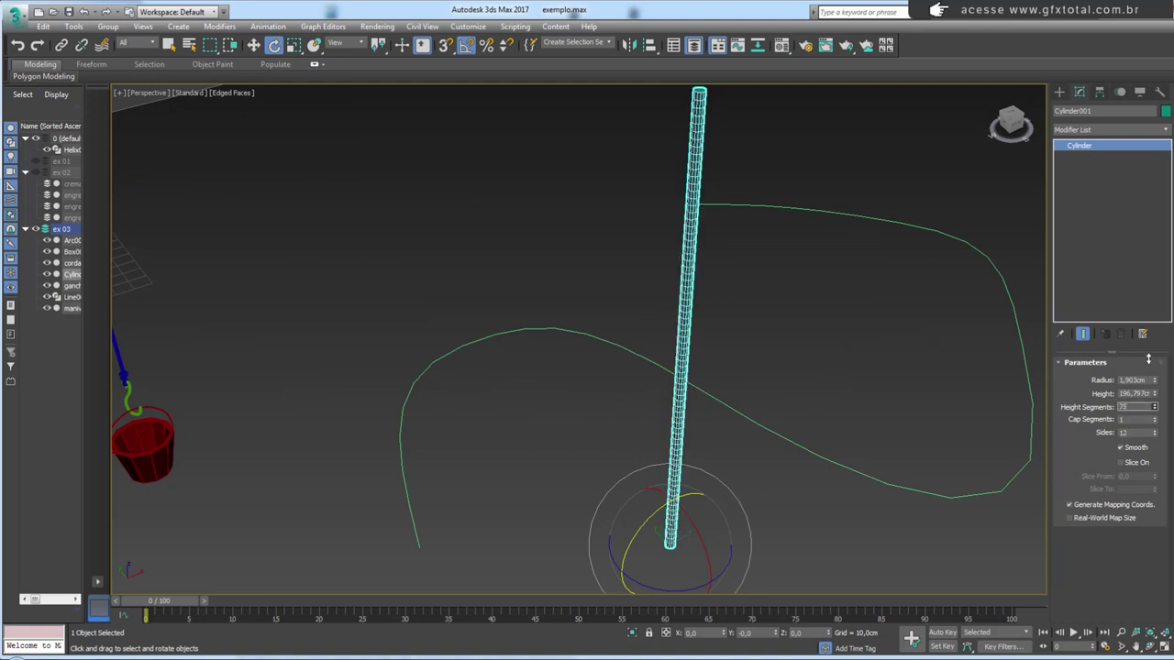
scroll(834, 312, "down", 4)
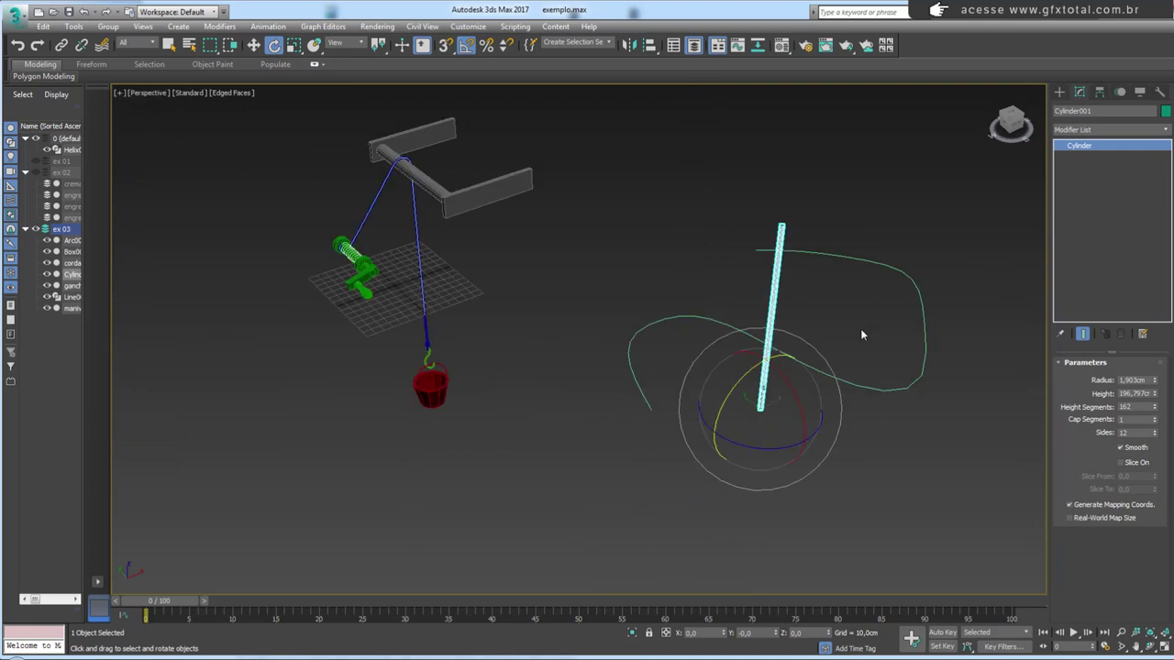
scroll(858, 330, "up", 2)
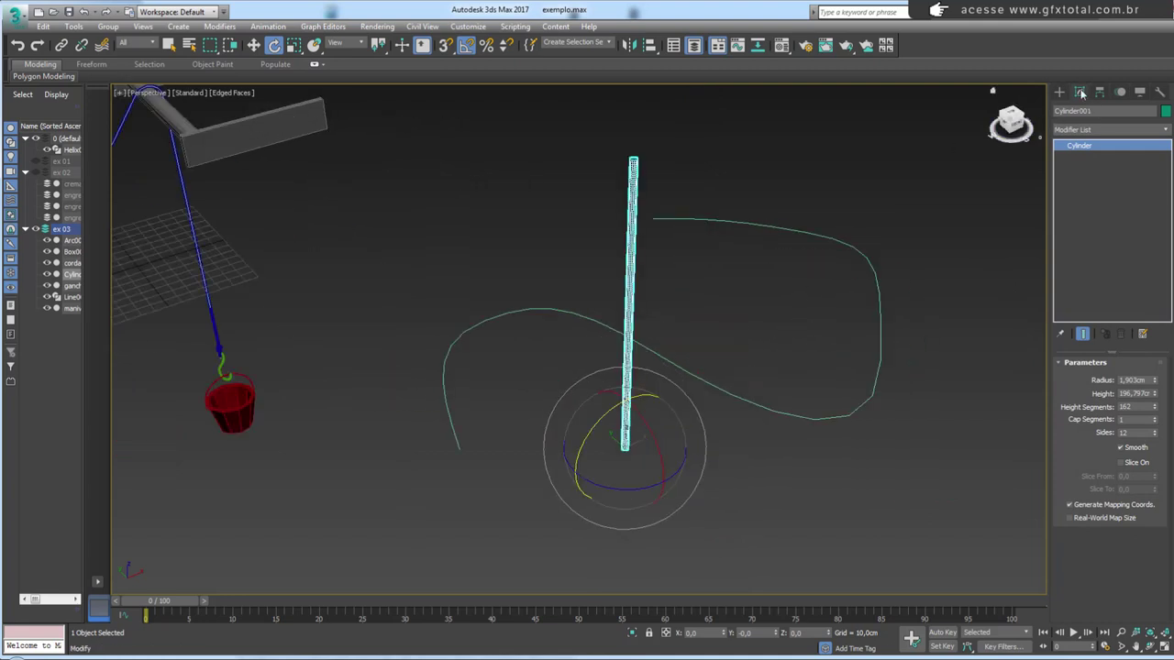
Add a Path Deform (WSM) modifier to the cylinder, pick Line001 as path and move it onto the path.
left_click(1160, 129)
scroll(1110, 174, "up", 3)
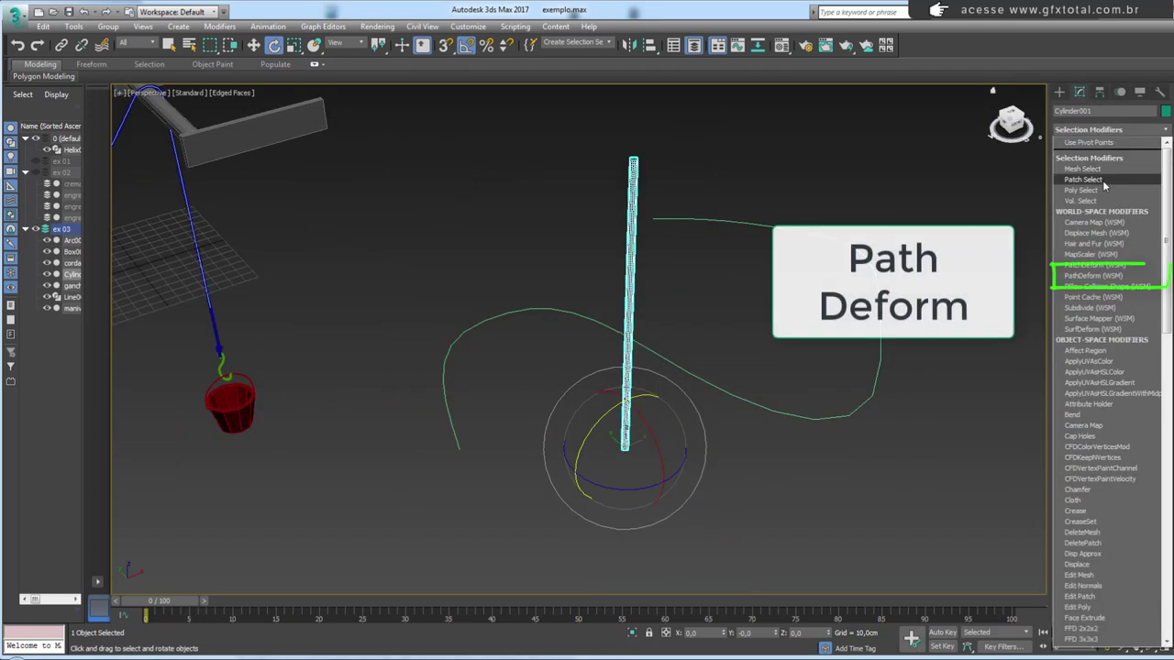
left_click(1091, 276)
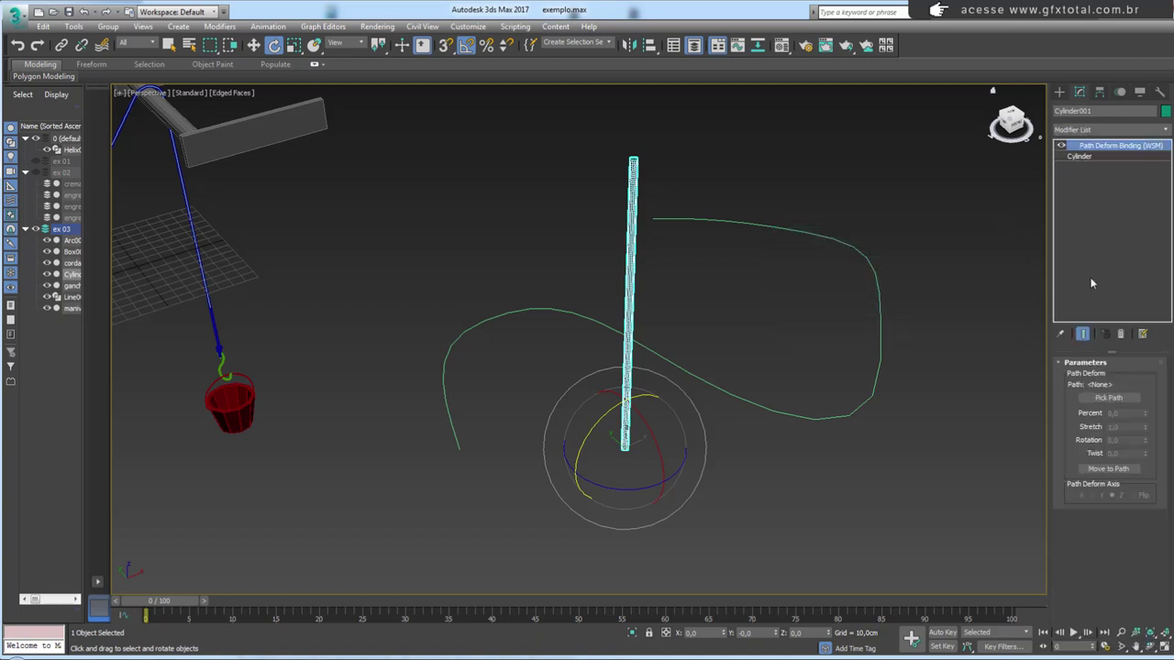
left_click(1124, 396)
left_click(880, 339)
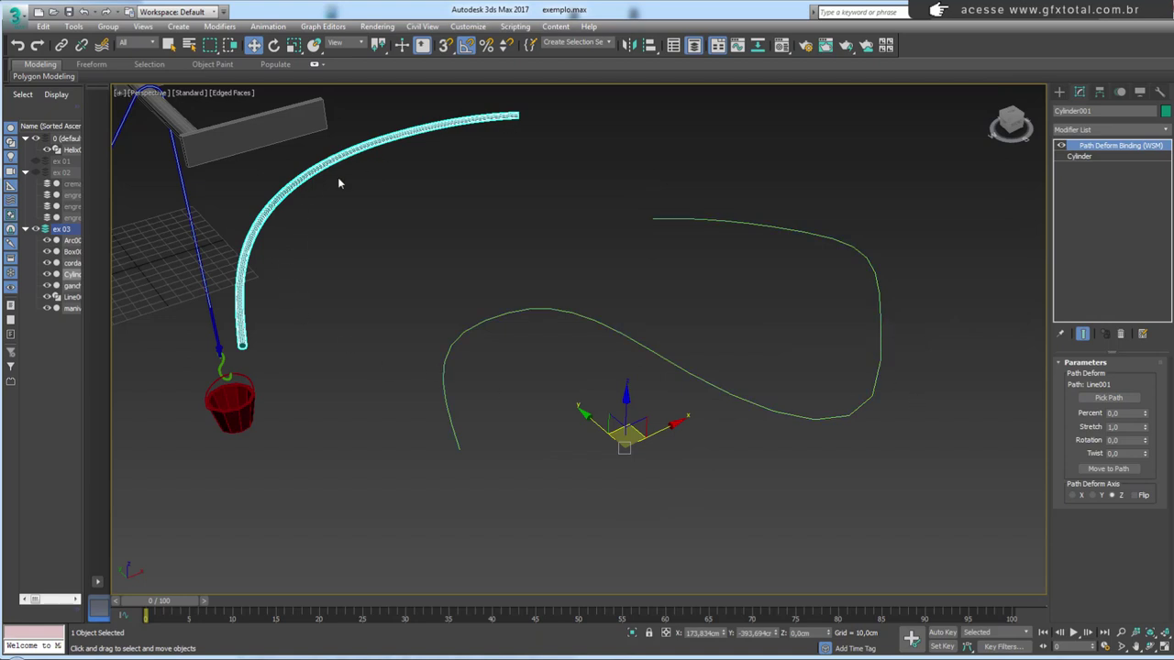
left_click(1103, 469)
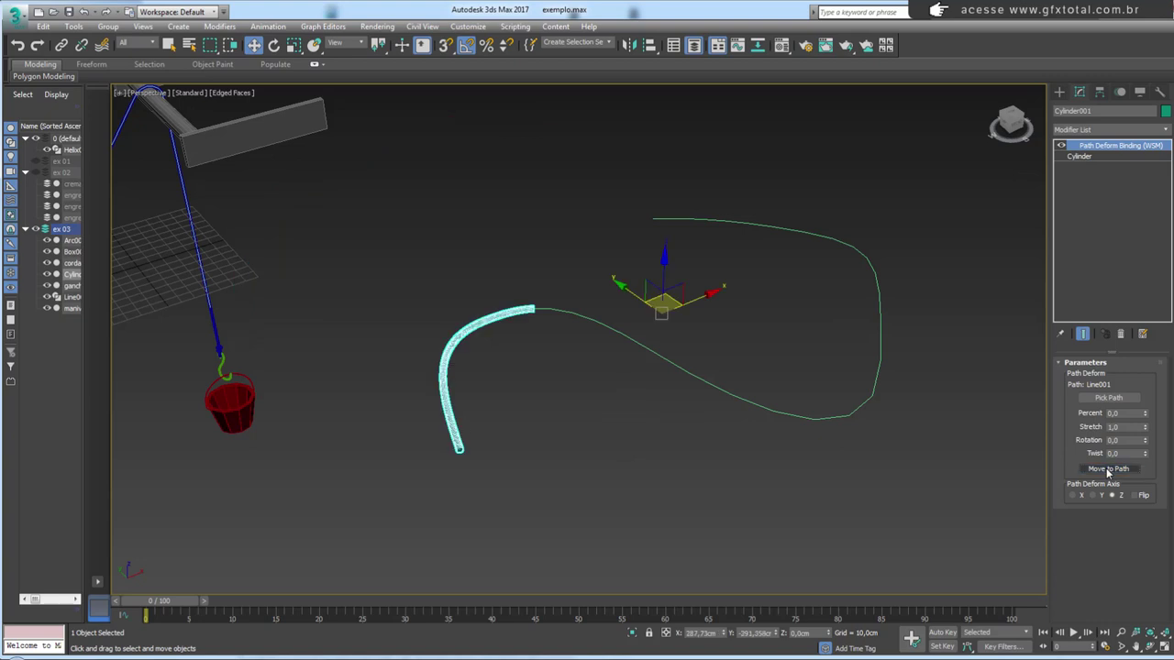
Set the Path Deform axis back to Z and Percent to 52.
left_click(1092, 496)
left_click(1072, 496)
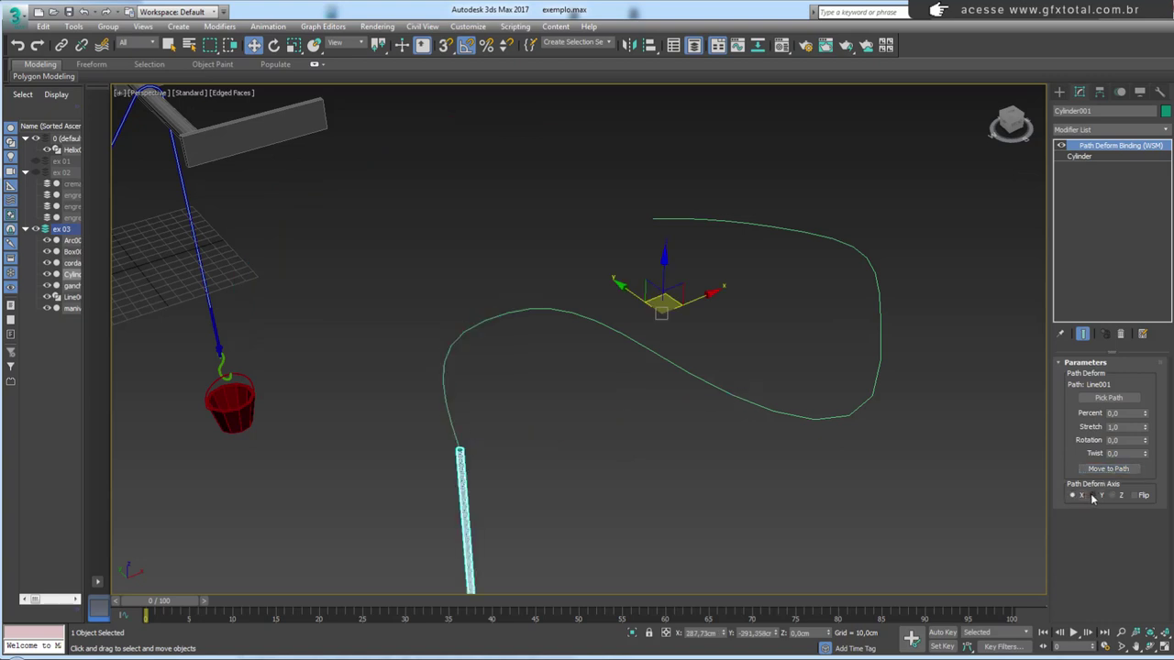
left_click(1092, 496)
left_click(1111, 496)
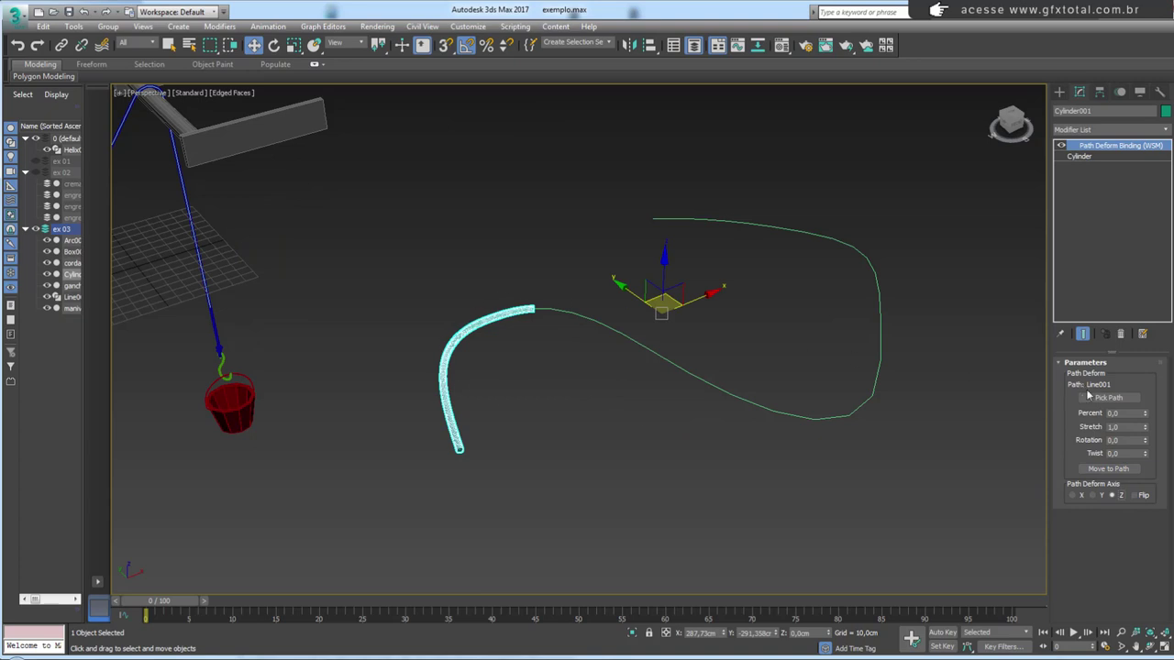
left_click_drag(1145, 417, 1140, 389)
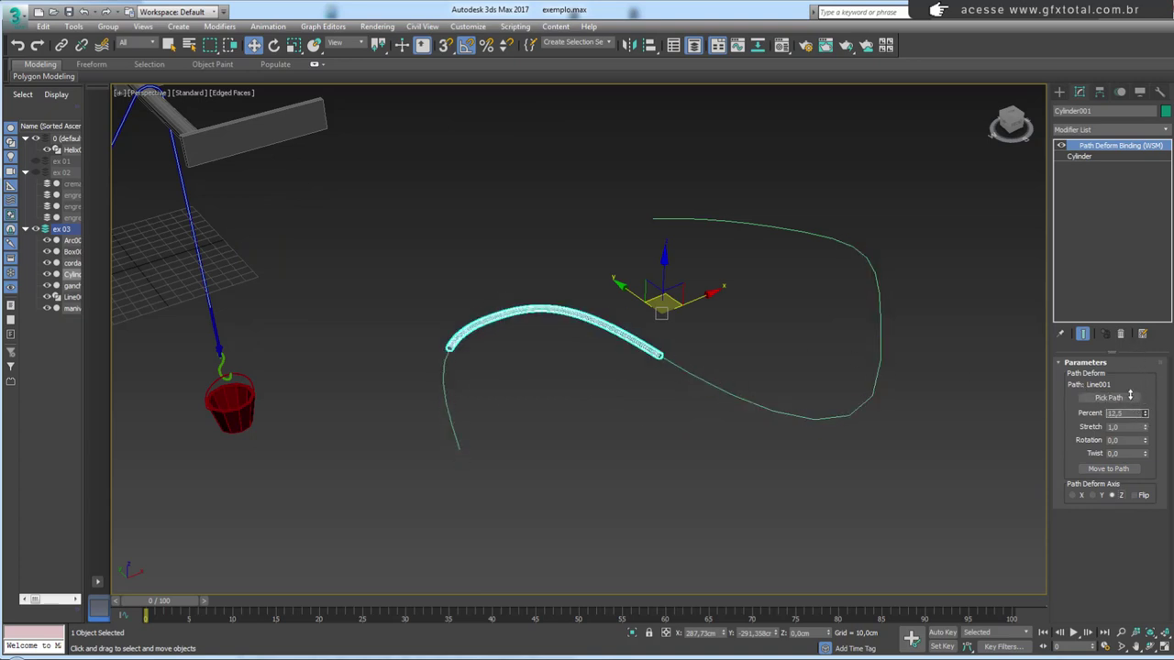
left_click_drag(1139, 389, 1127, 353)
mouse_move(430, 362)
middle_mouse_down("alt")
mouse_move(632, 348)
mouse_move(550, 230)
mouse_move(461, 230)
middle_mouse_up("alt")
scroll(310, 244, "up", 3)
Hide the helix and rotate the crank about its axle to wind the rope and lift the bucket.
left_click(47, 149)
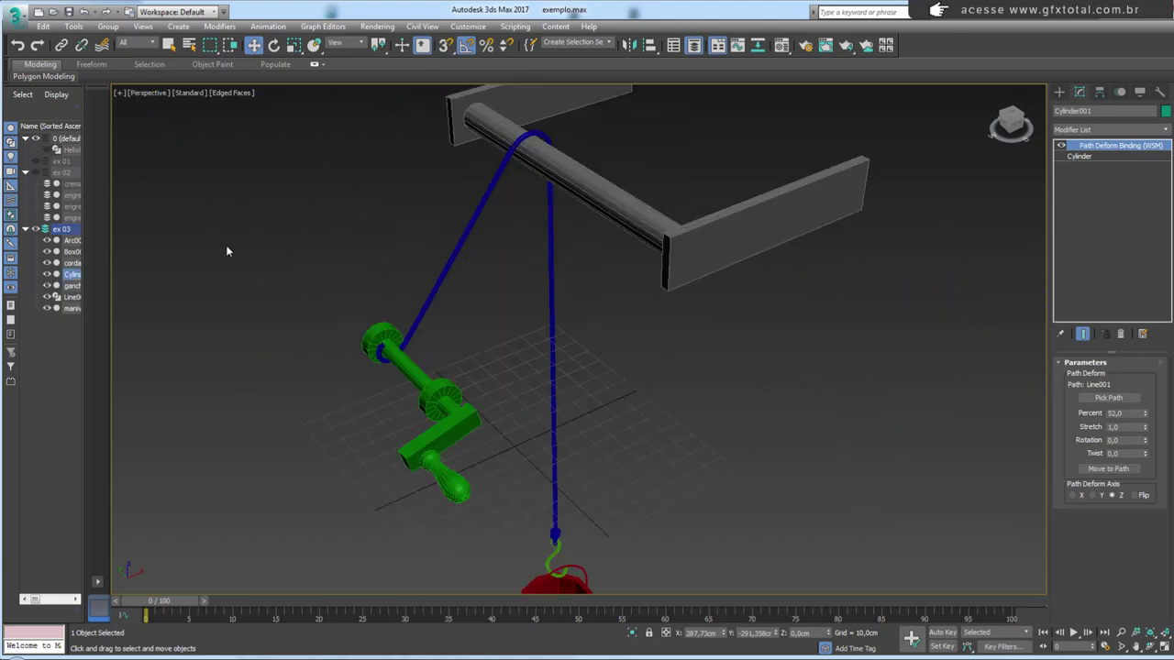
left_click(453, 401)
mouse_move(453, 401)
middle_mouse_down()
mouse_move(449, 316)
mouse_move(407, 202)
middle_mouse_up()
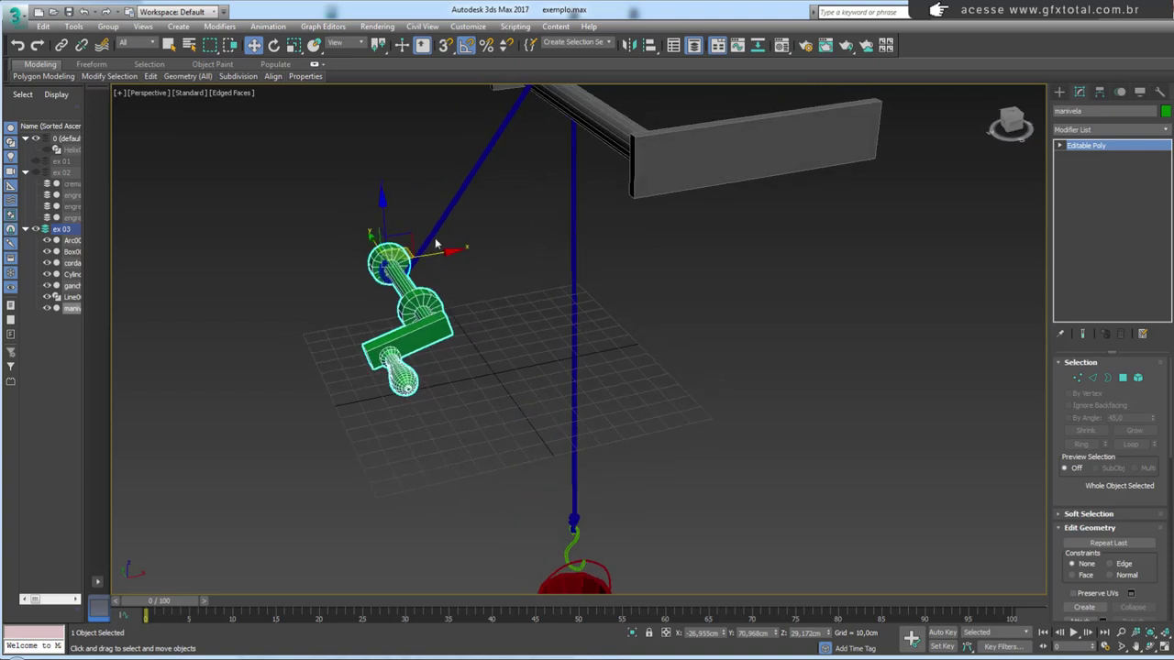
key("e")
mouse_move(395, 204)
left_mouse_down()
mouse_move(464, 225)
mouse_move(523, 270)
mouse_move(629, 407)
mouse_move(715, 348)
mouse_move(774, 264)
mouse_move(916, 238)
mouse_move(920, 468)
mouse_move(891, 104)
mouse_move(852, 422)
left_mouse_up()
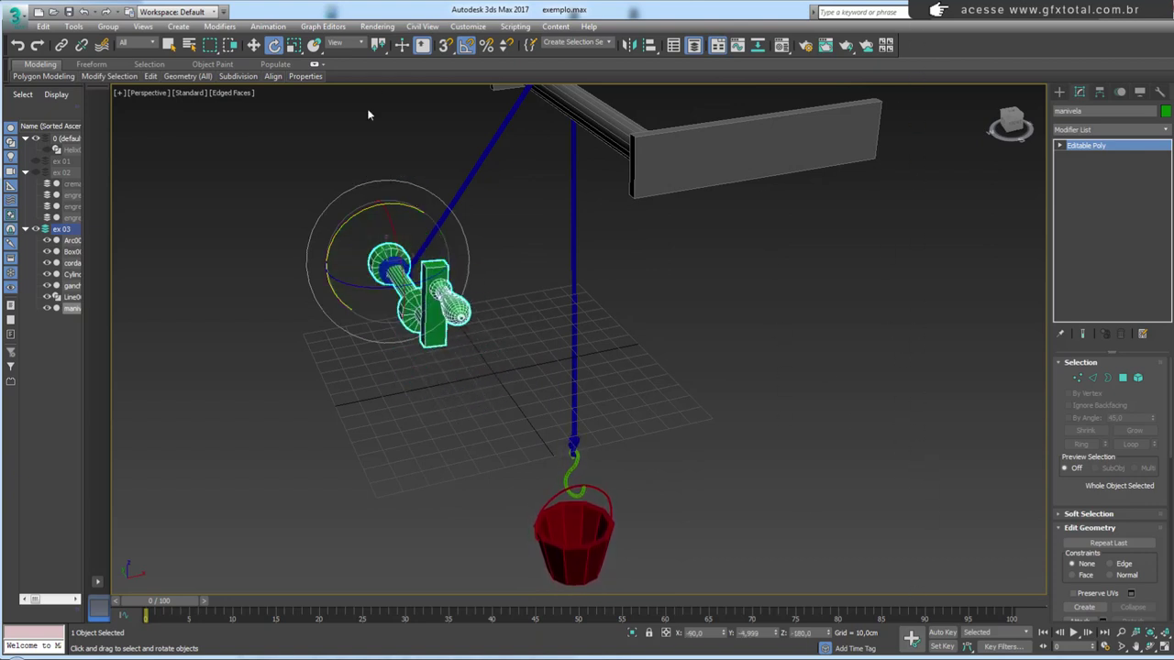
mouse_move(348, 221)
left_mouse_down()
mouse_move(755, 427)
mouse_move(697, 385)
left_mouse_up()
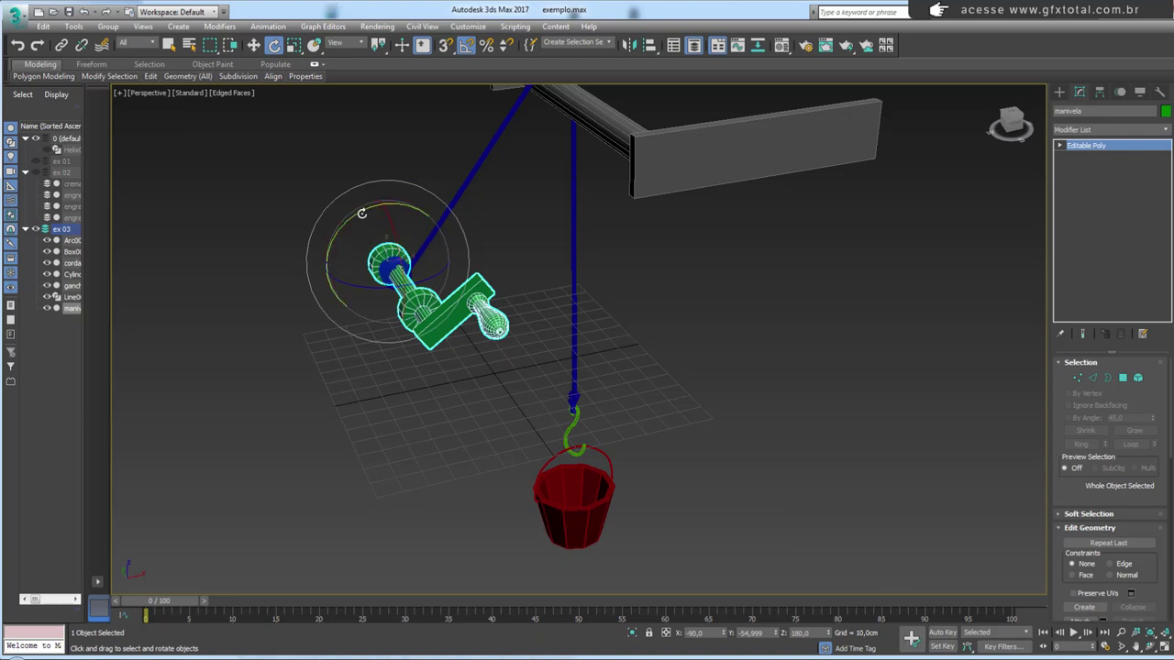
left_click_drag(362, 213, 693, 501)
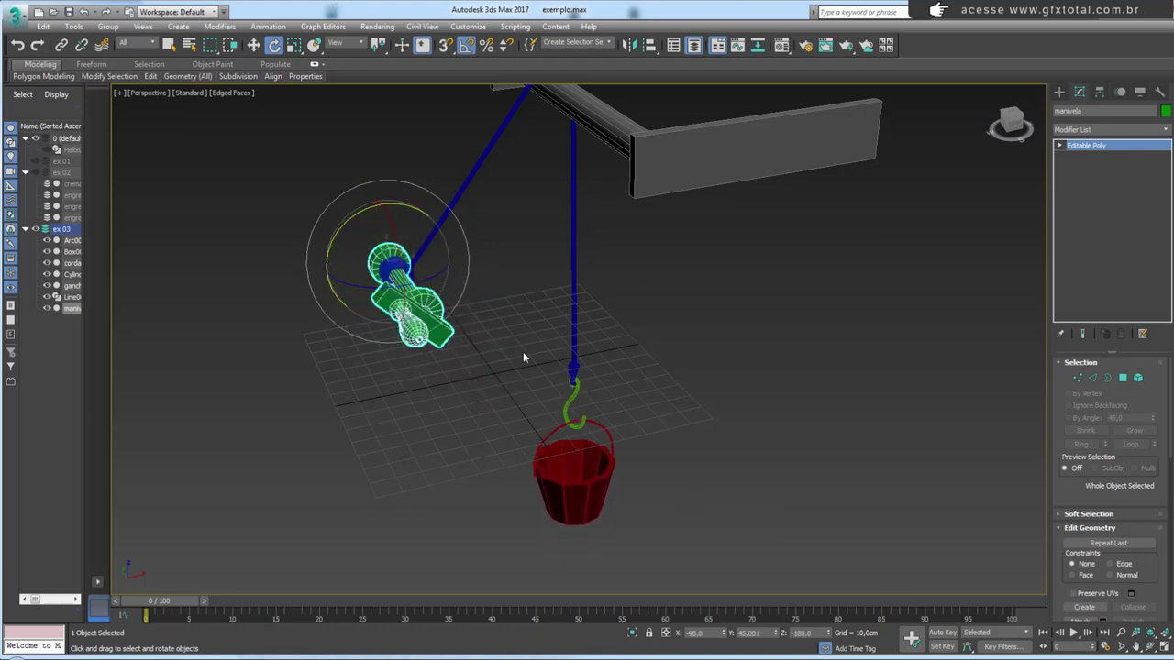
mouse_move(452, 289)
left_mouse_down()
mouse_move(367, 303)
mouse_move(448, 376)
left_mouse_up()
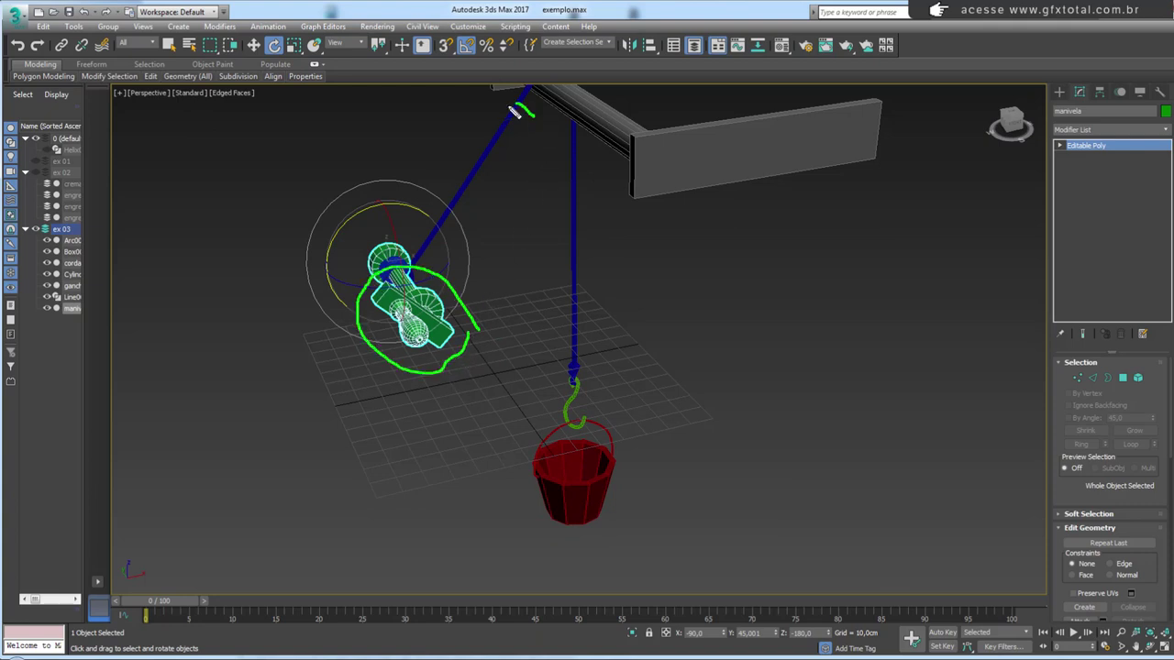
mouse_move(629, 420)
left_mouse_down()
mouse_move(515, 448)
mouse_move(603, 554)
mouse_move(631, 444)
left_mouse_up()
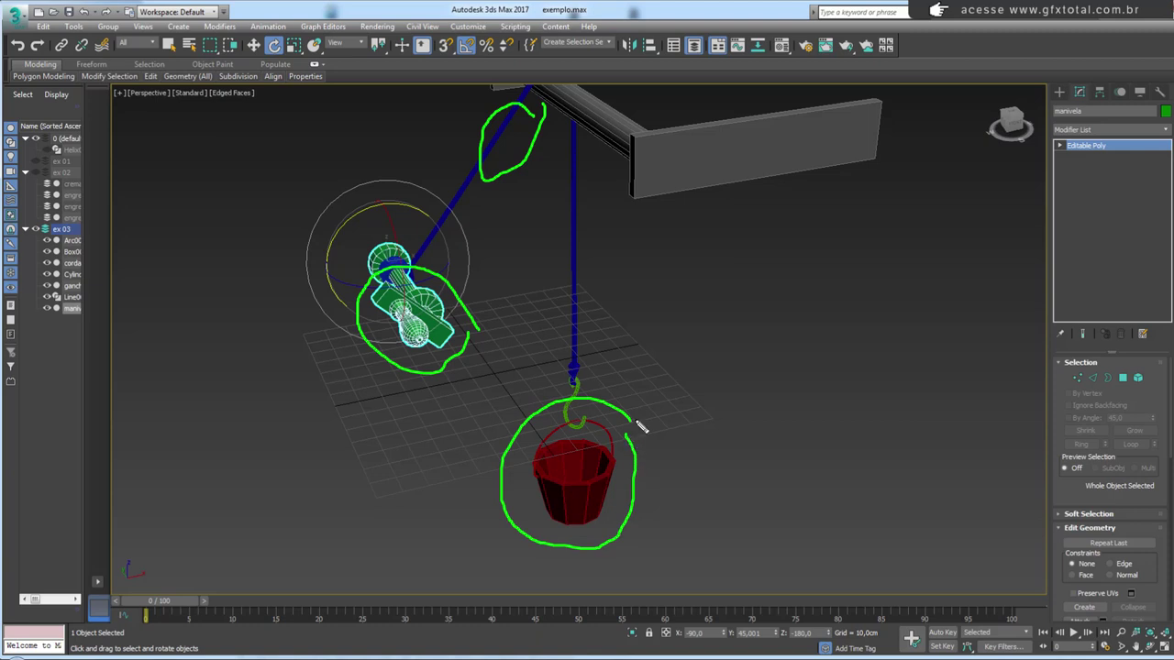
key("Escape")
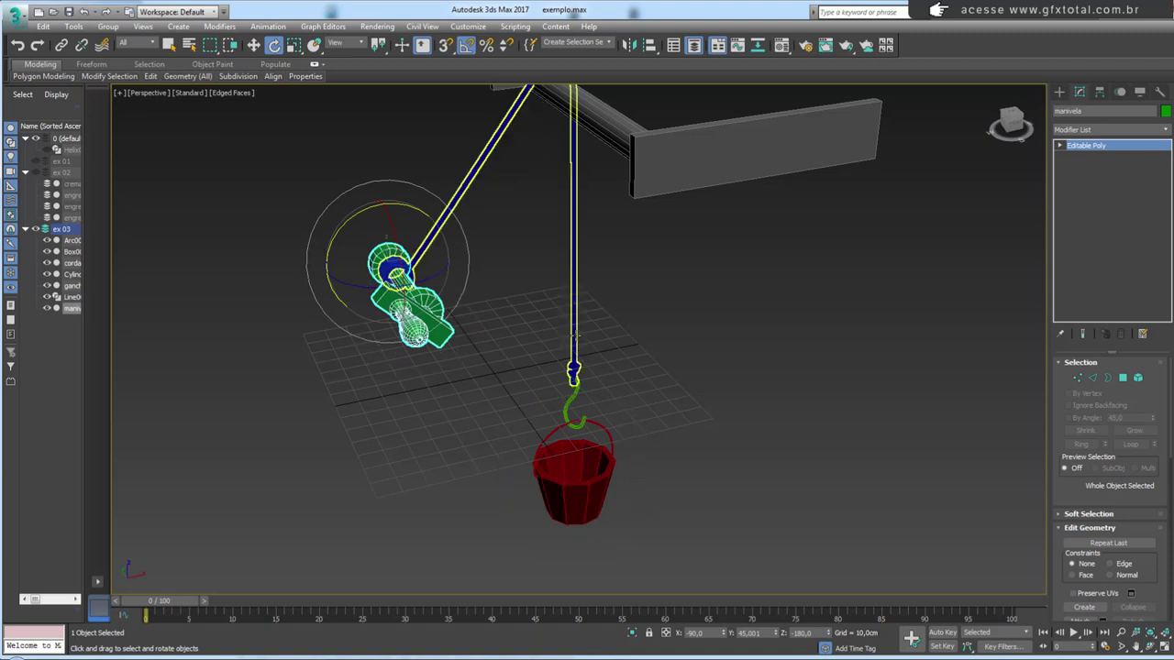
middle_click_drag(622, 373, 458, 361, "alt")
scroll(767, 356, "down", 4)
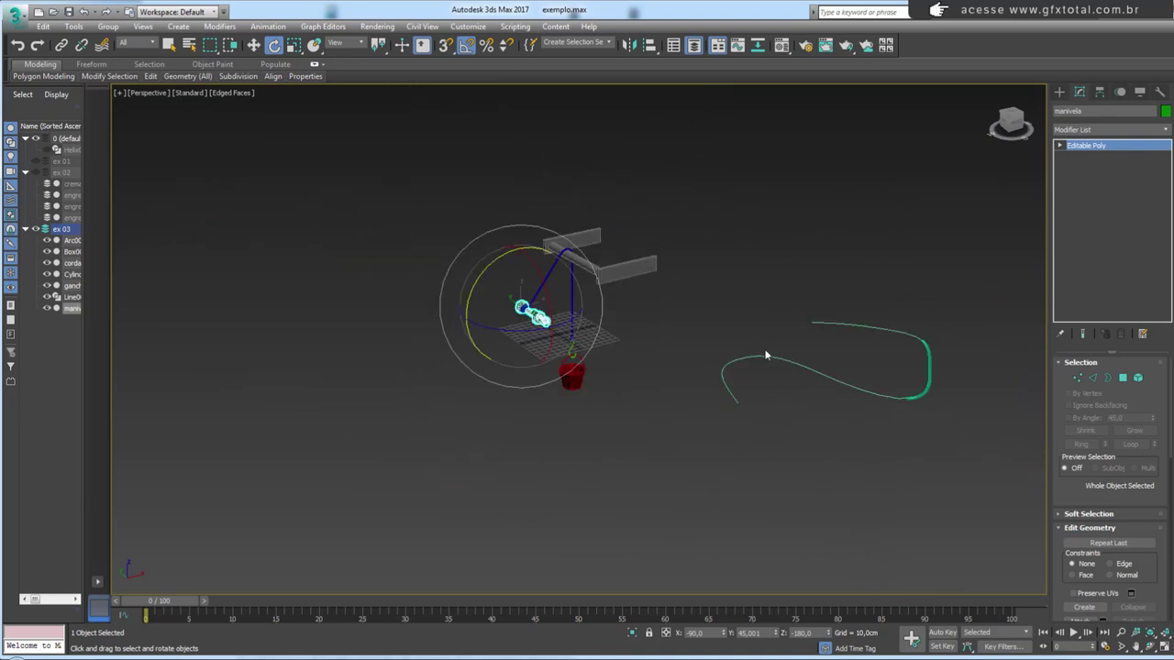
left_click(924, 392)
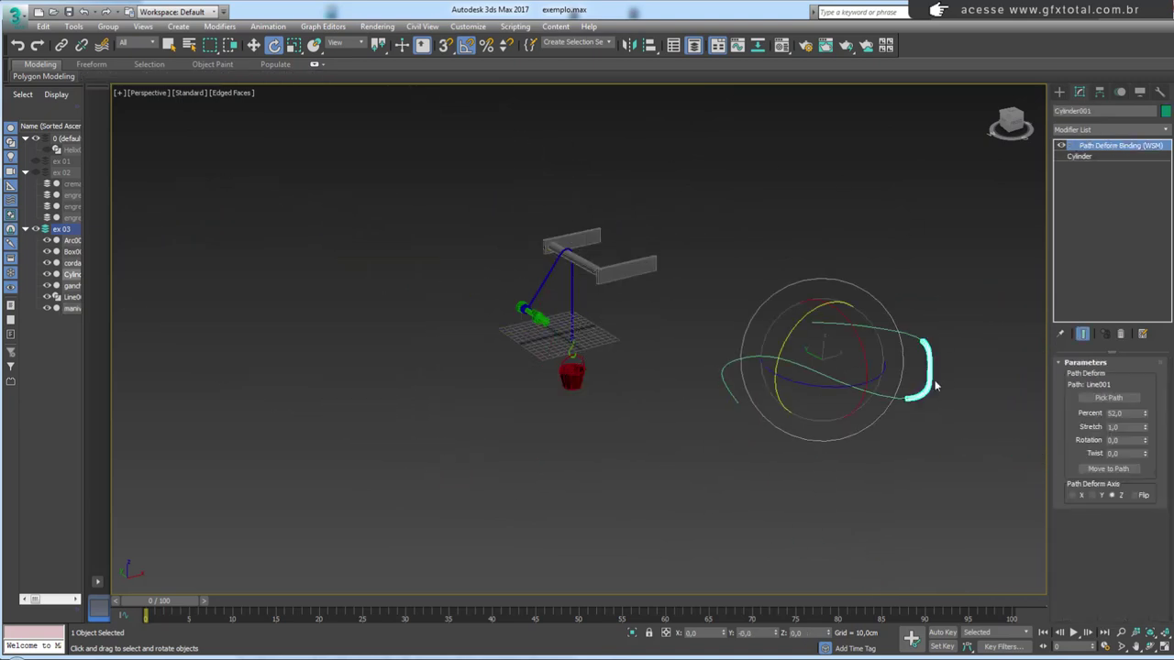
scroll(685, 341, "up", 4)
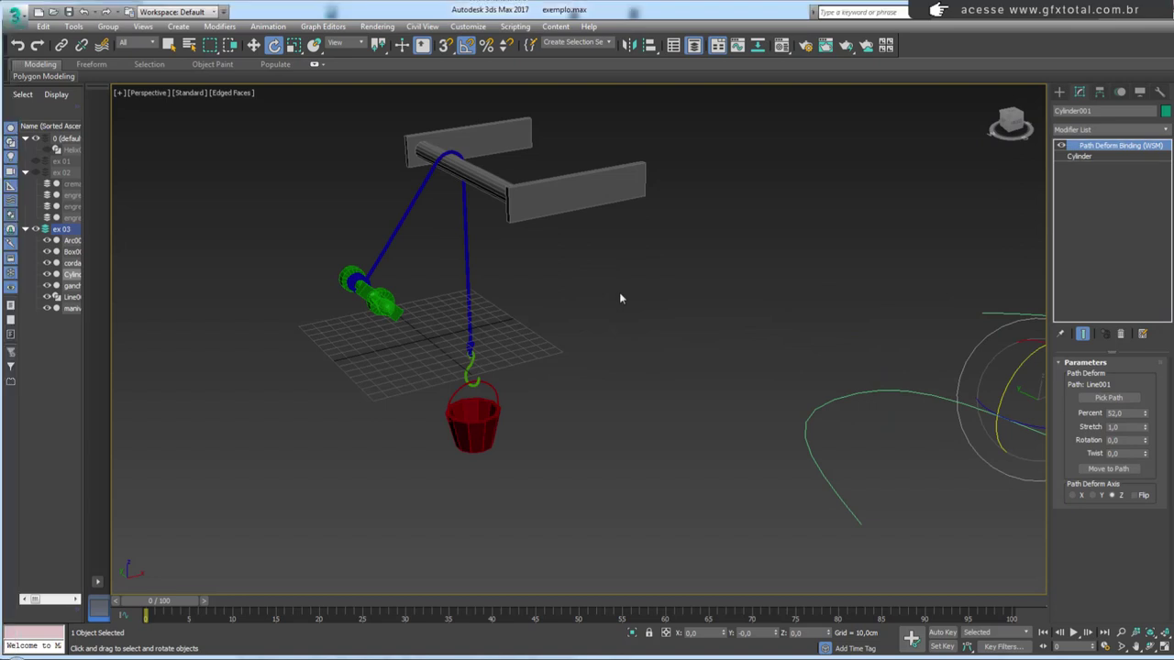
scroll(500, 334, "up", 1)
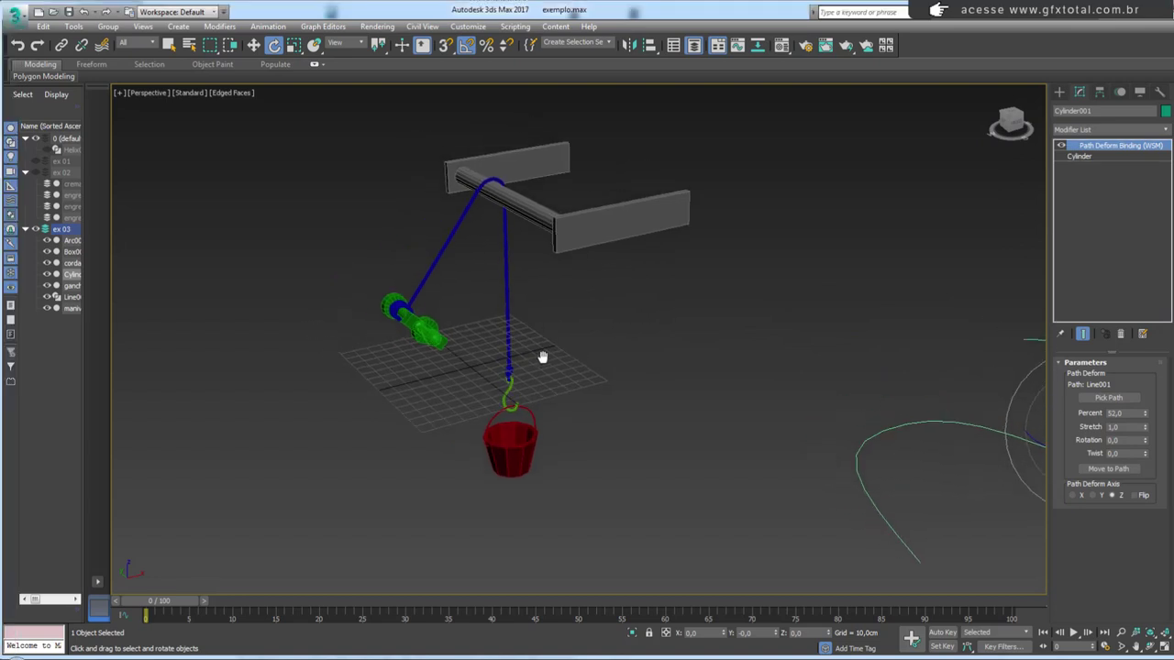
scroll(542, 354, "up", 1)
scroll(557, 357, "up", 2)
scroll(587, 356, "up", 2)
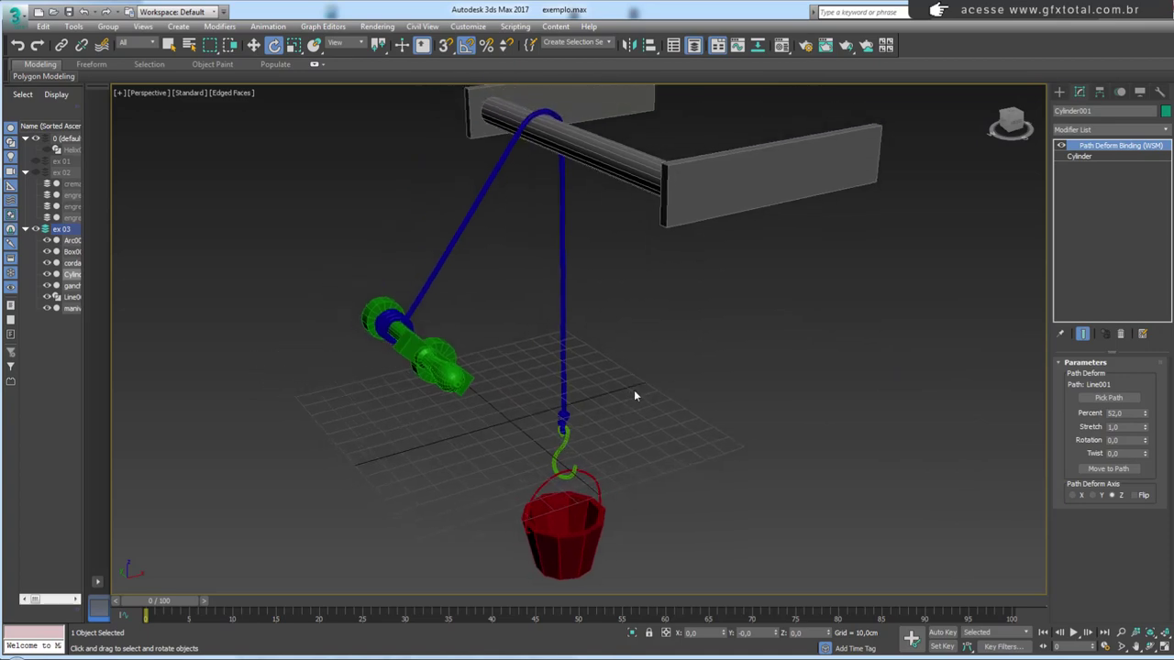